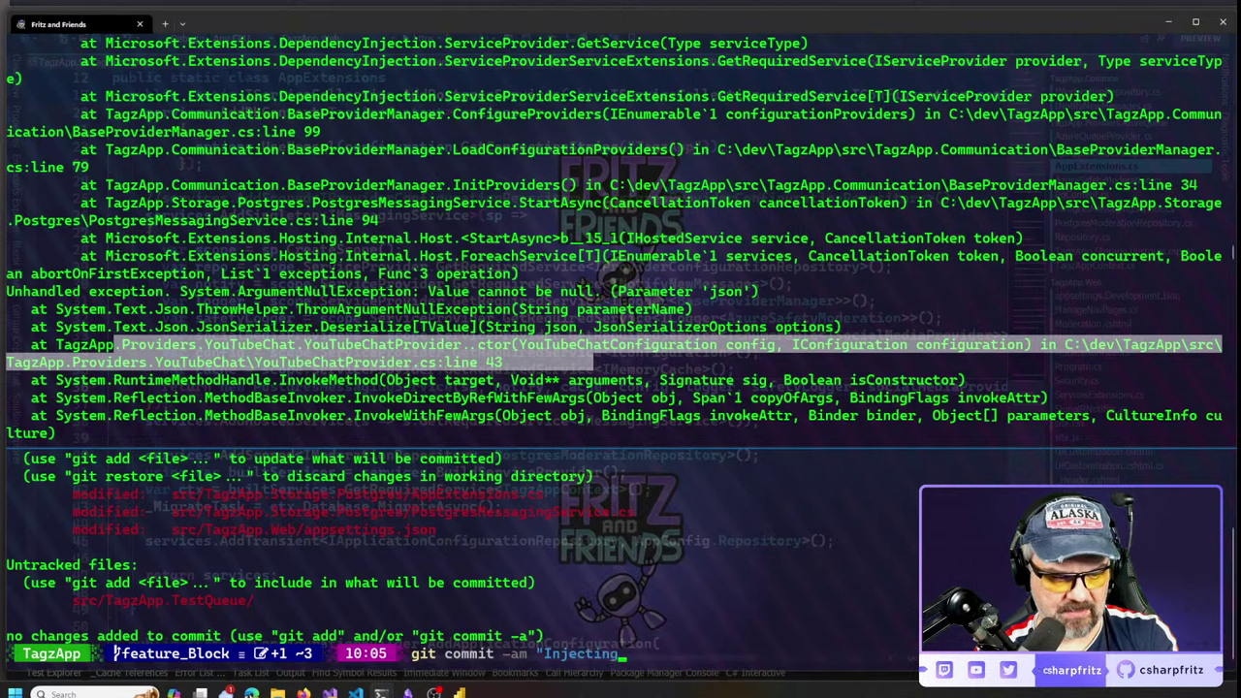
Commit all tracked changes on the feature branch with the message "Injecting memorycache"
{"action": "type", "text": "memorycache"}
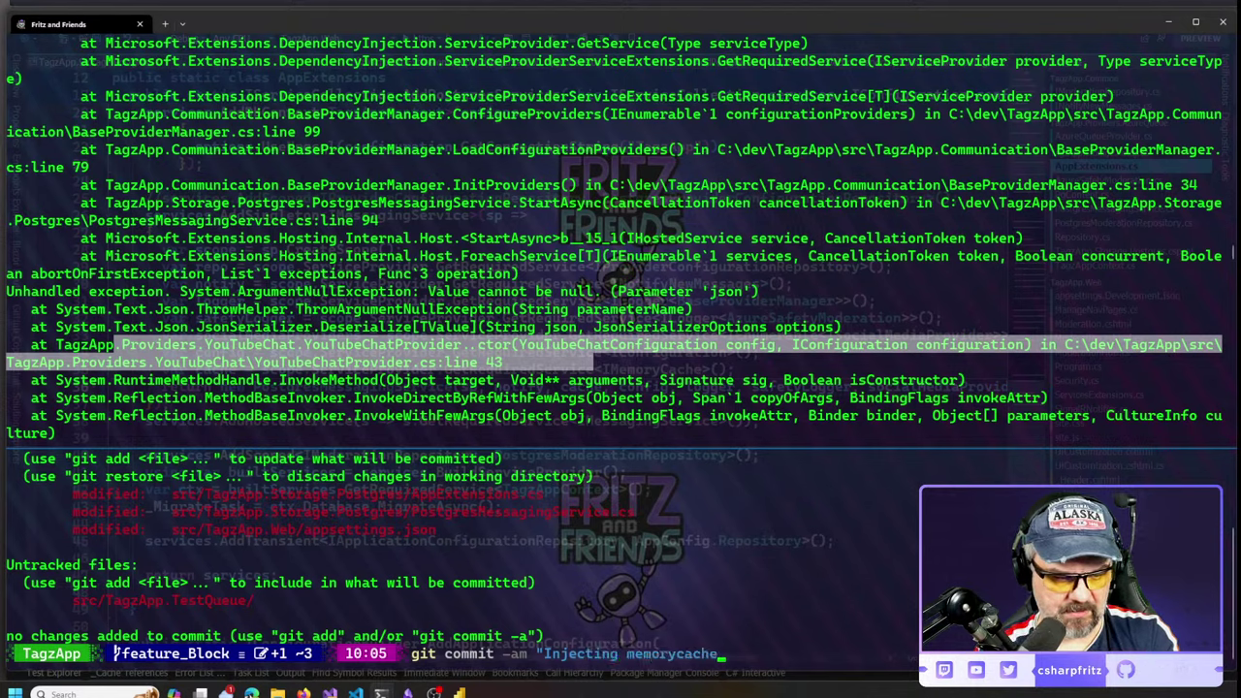
{"action": "type", "text": "\""}
{"action": "key", "text": "Return"}
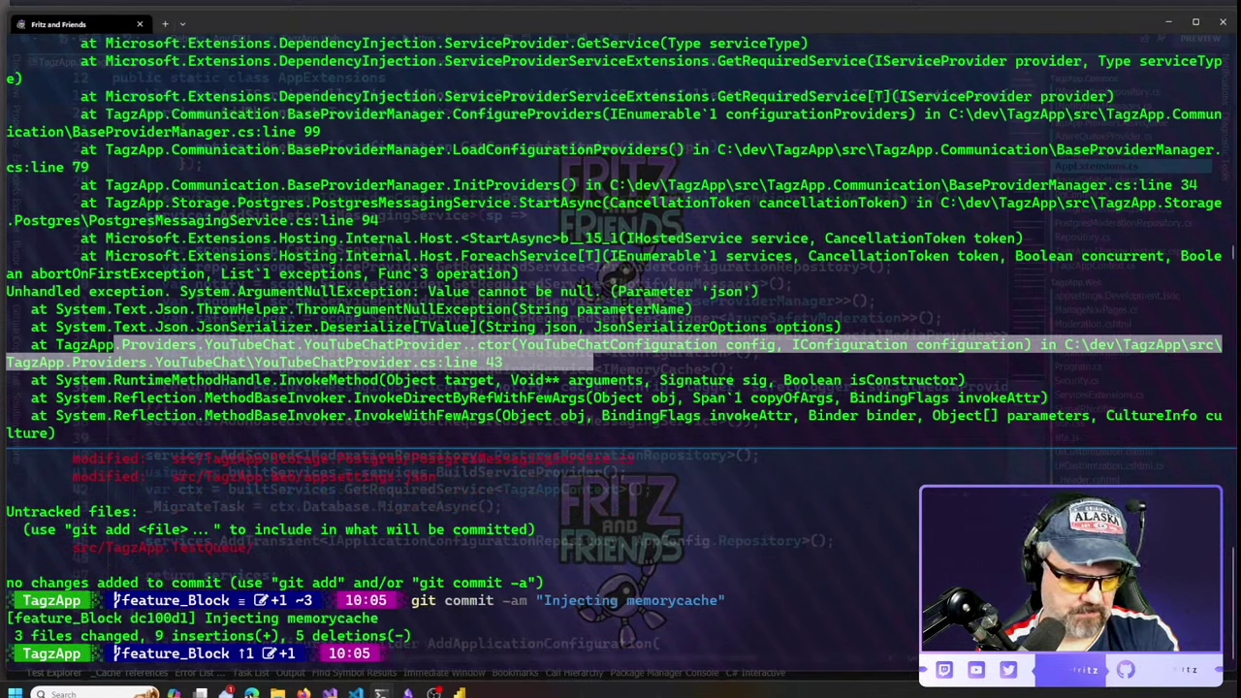
Check out the main branch of the TagzApp repository
{"action": "type", "text": "git checkout main"}
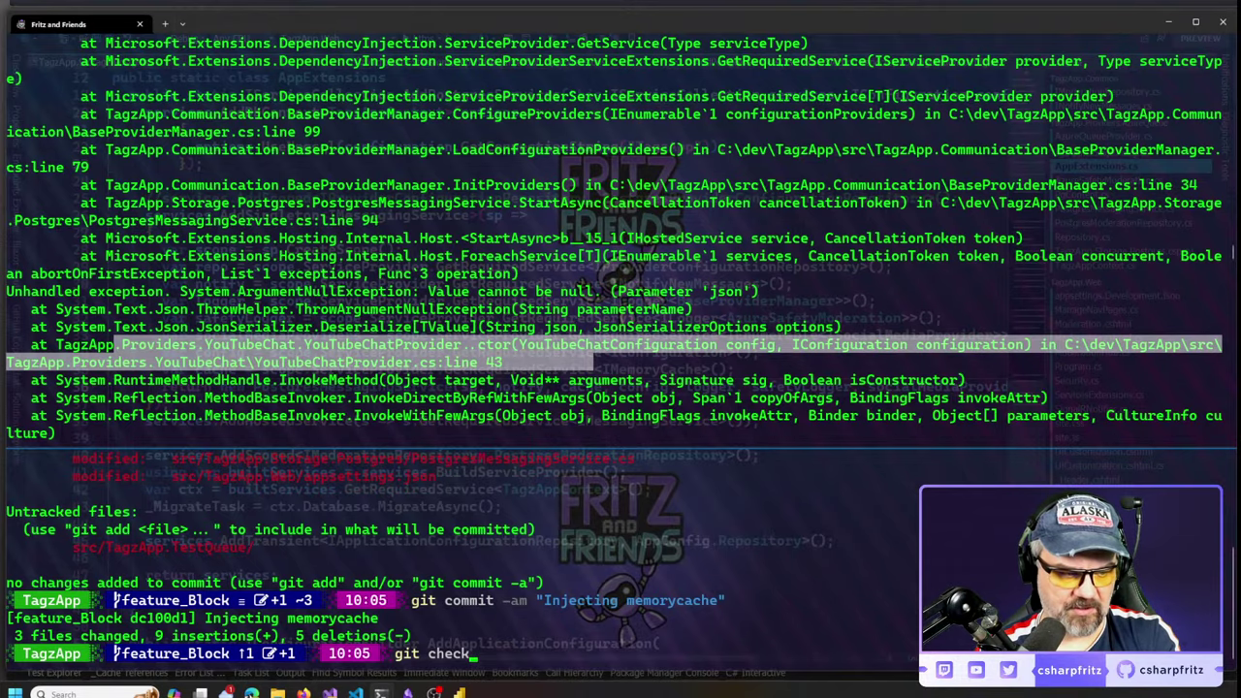
{"action": "key", "text": "Return"}
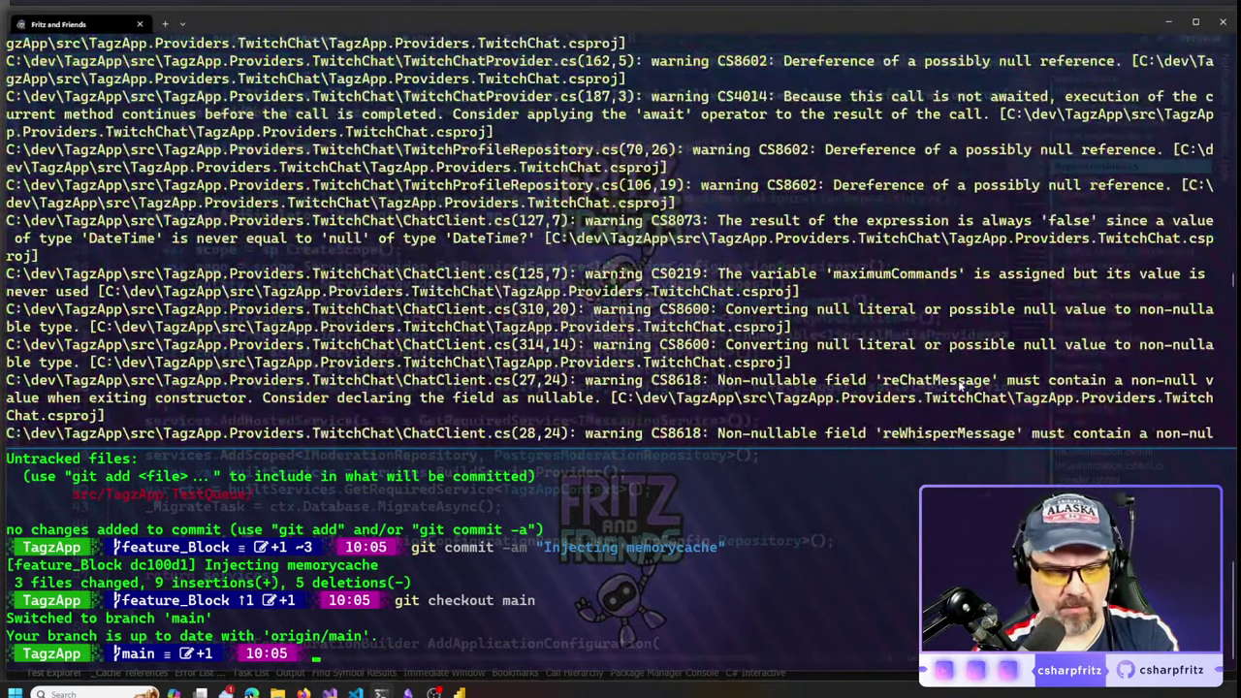
{"action": "key", "text": "Return"}
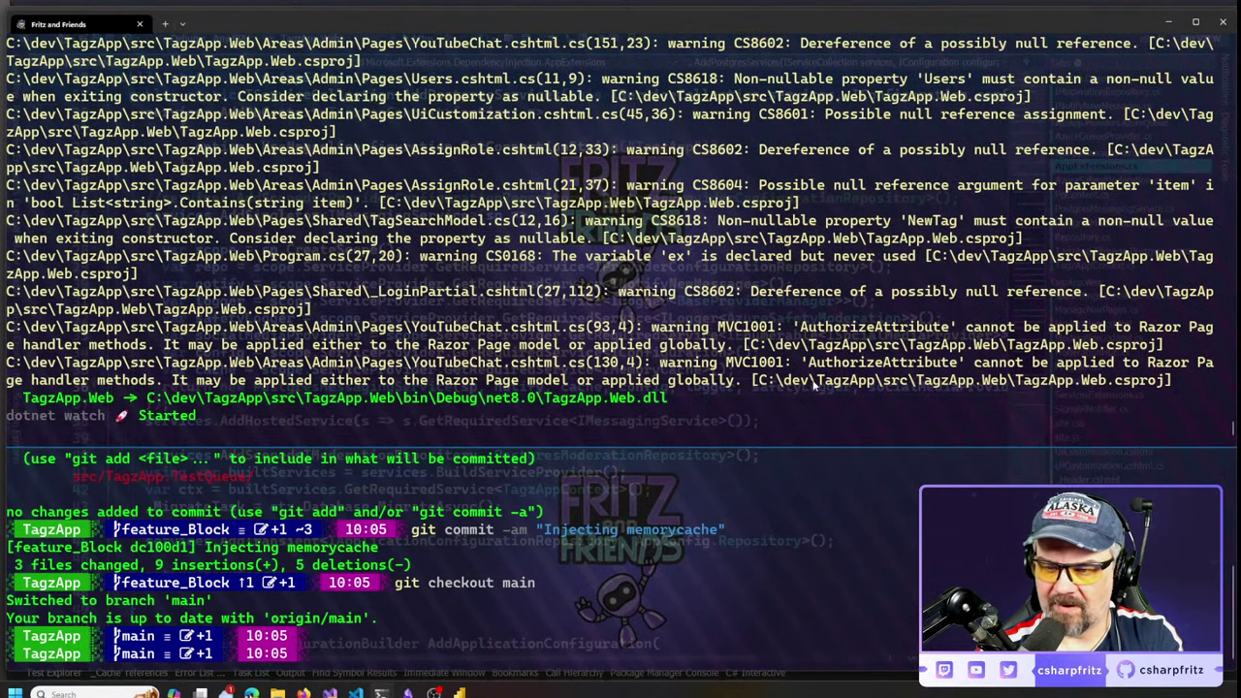
Switch to Visual Studio, reload the externally modified TagzApp solution, and highlight the ISocialMediaProvider service lookup in AppExtensions.cs
{"action": "key", "text": "alt+Tab"}
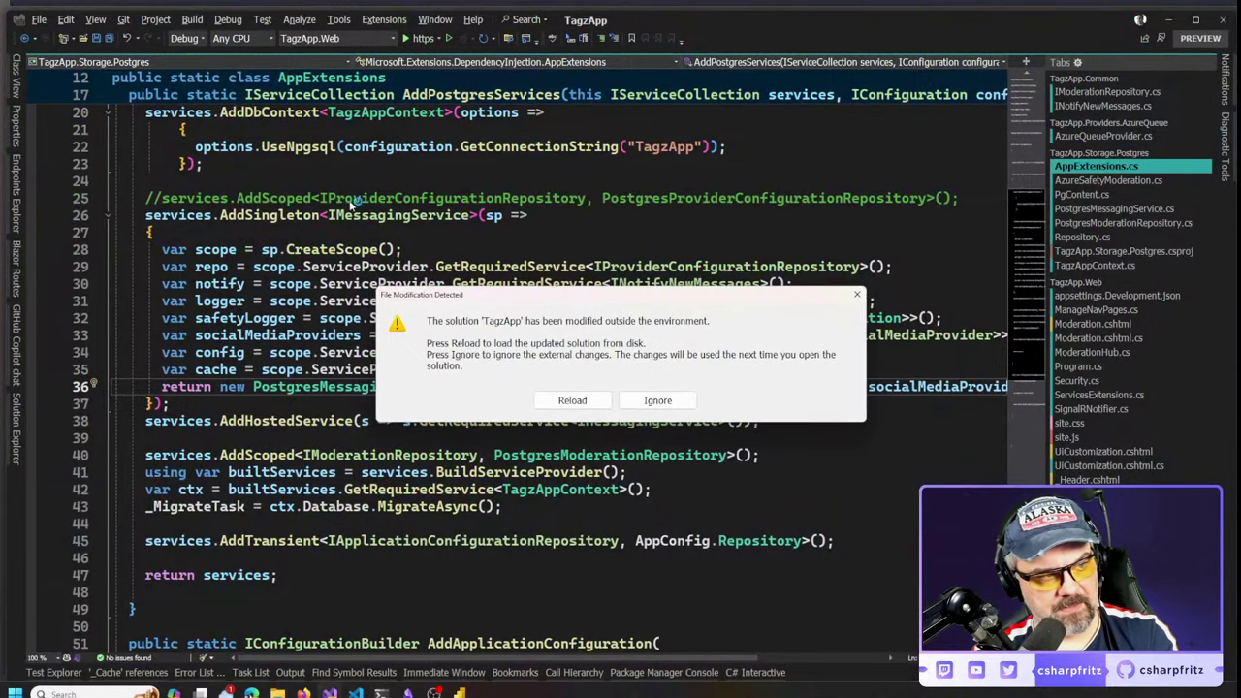
{"action": "left_click", "coordinate": [592, 399]}
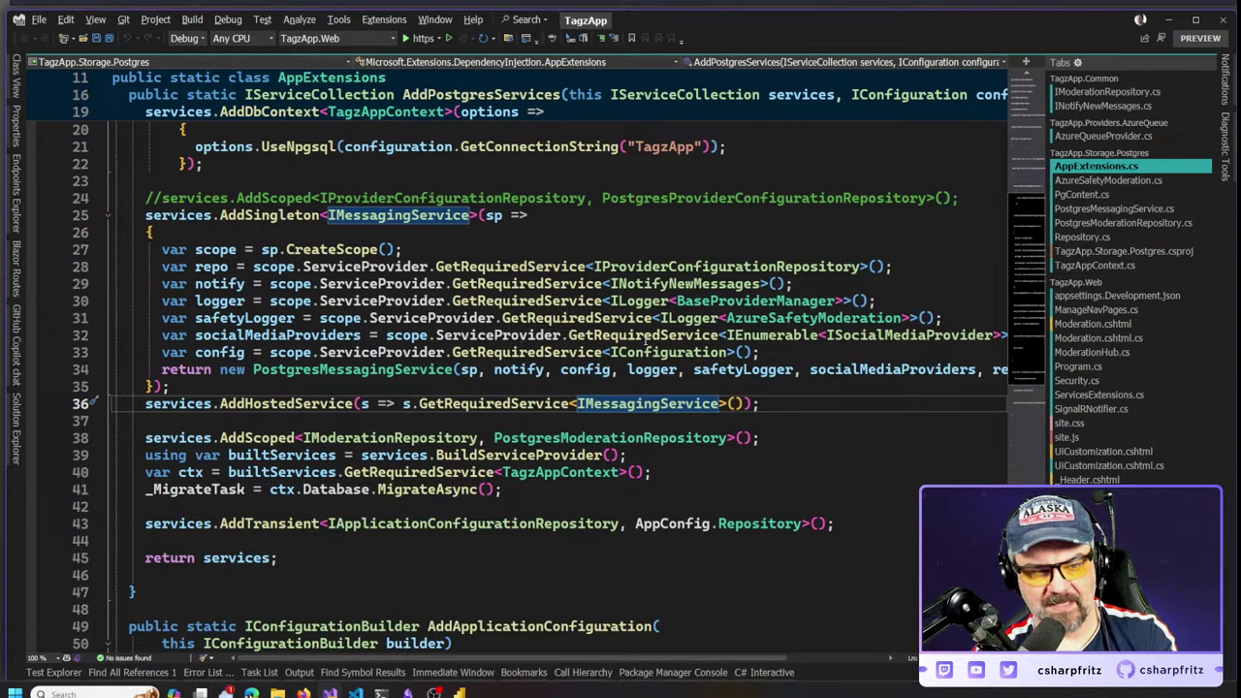
{"action": "left_click_drag", "start_coordinate": [646, 337], "coordinate": [1001, 337]}
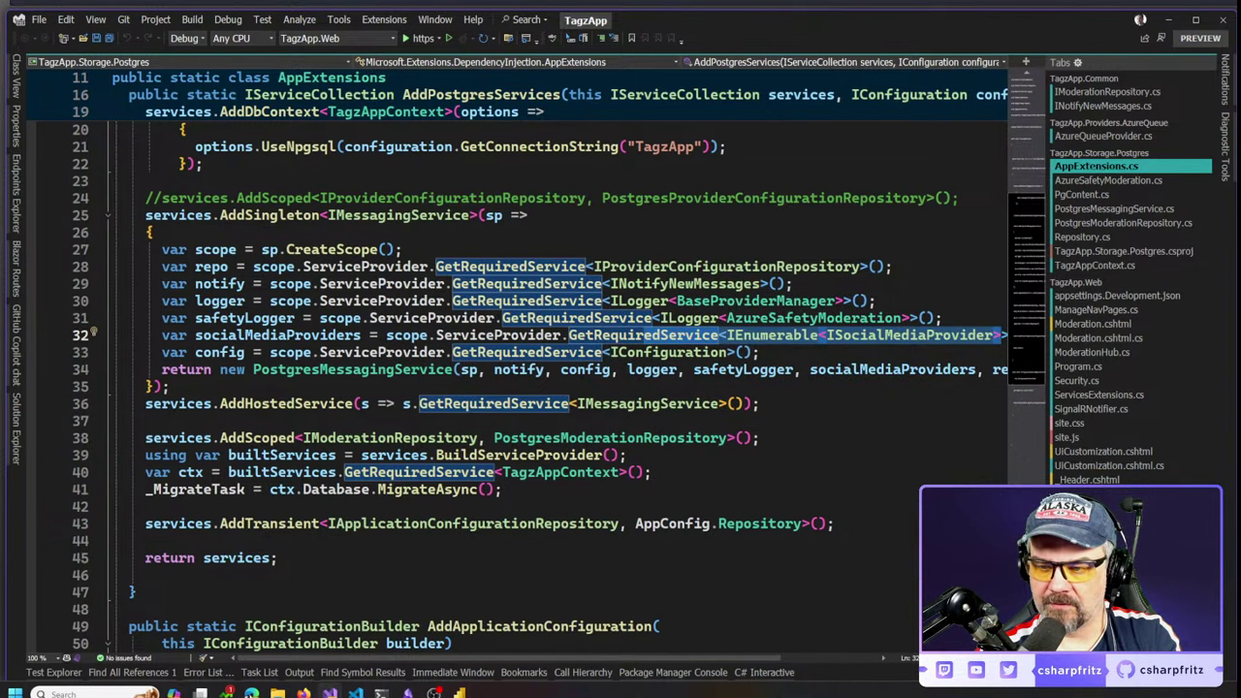
Switch to the terminal and examine the startup failure's stack trace, including the BaseProviderManager.cs line 99 reference and the unhandled exception
{"action": "key", "text": "alt+Tab"}
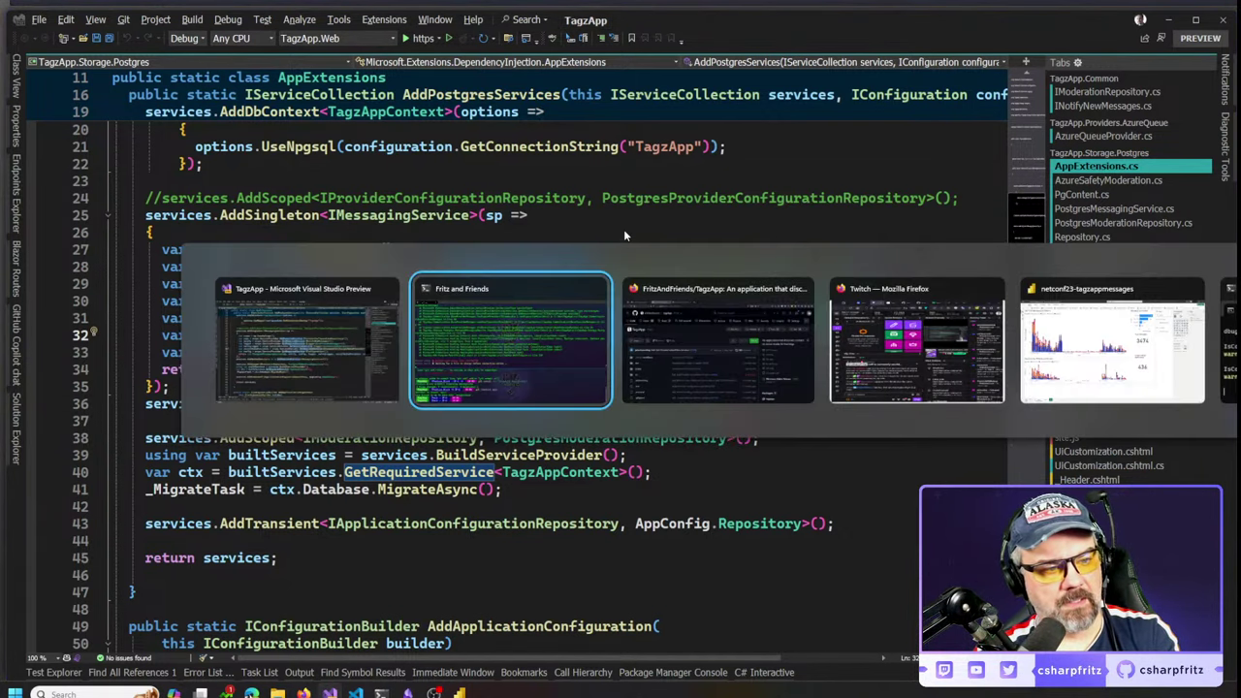
{"action": "scroll", "coordinate": [582, 342], "scroll_direction": "up", "scroll_amount": 10}
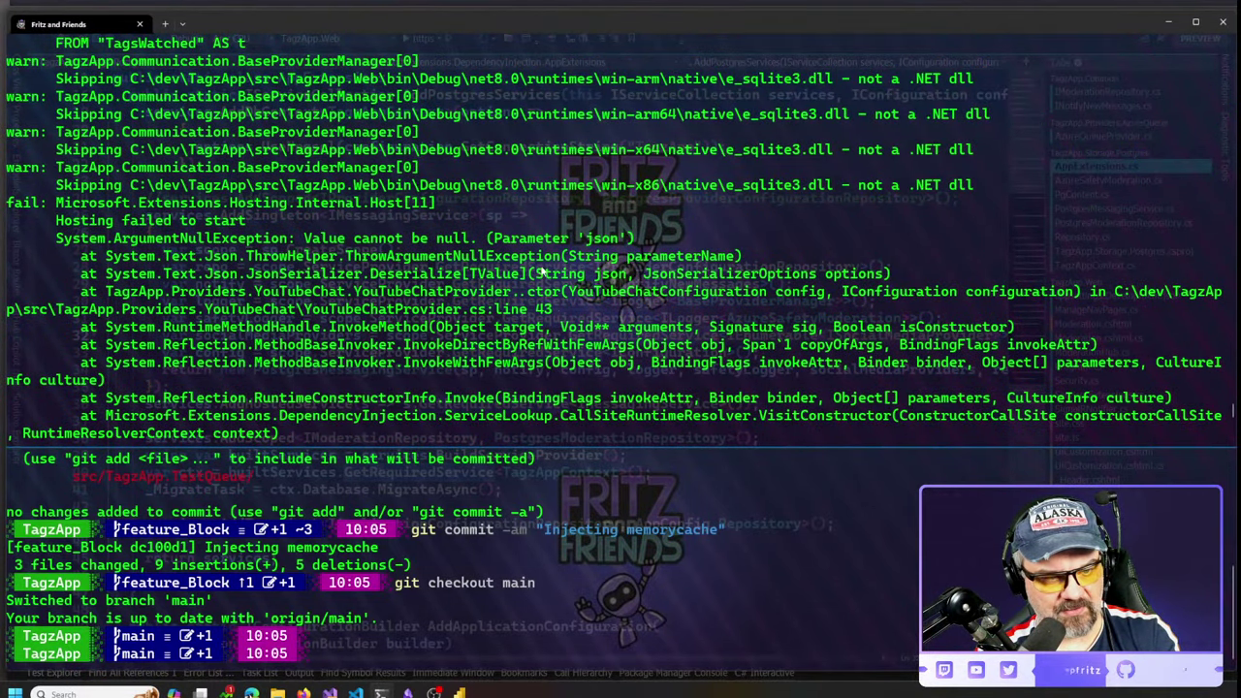
{"action": "scroll", "coordinate": [532, 254], "scroll_direction": "down", "scroll_amount": 10}
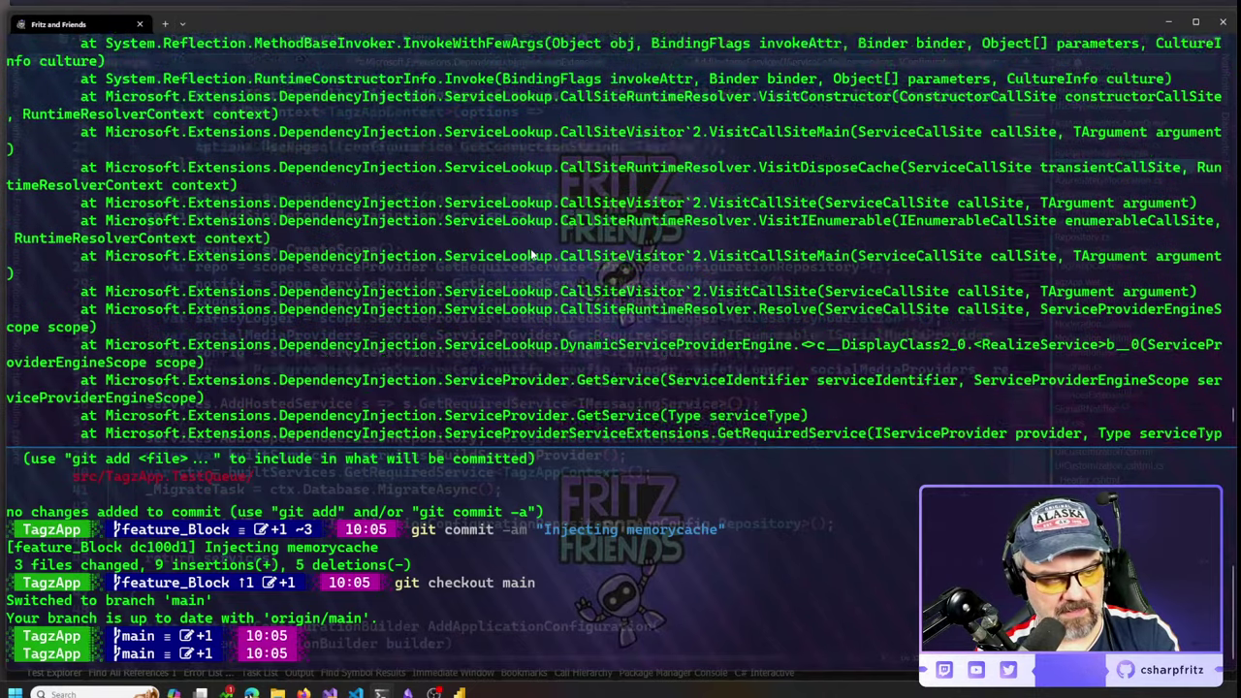
{"action": "scroll", "coordinate": [530, 254], "scroll_direction": "down", "scroll_amount": 1}
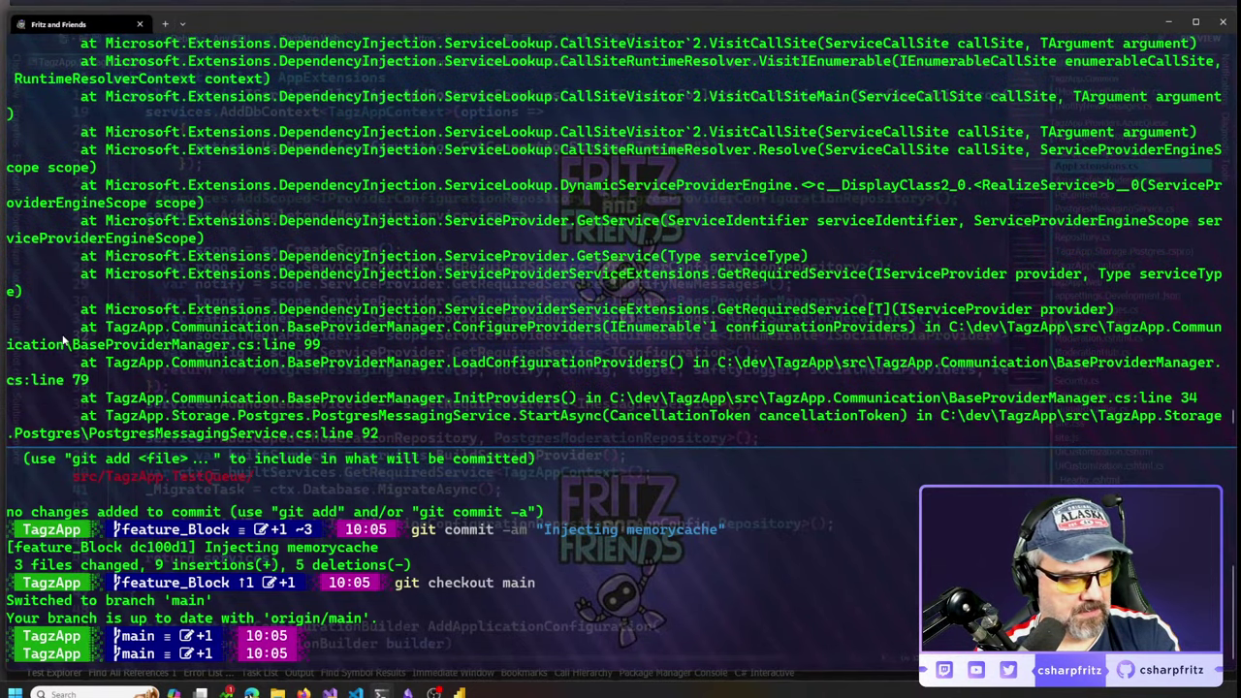
{"action": "left_click_drag", "start_coordinate": [61, 339], "coordinate": [331, 345]}
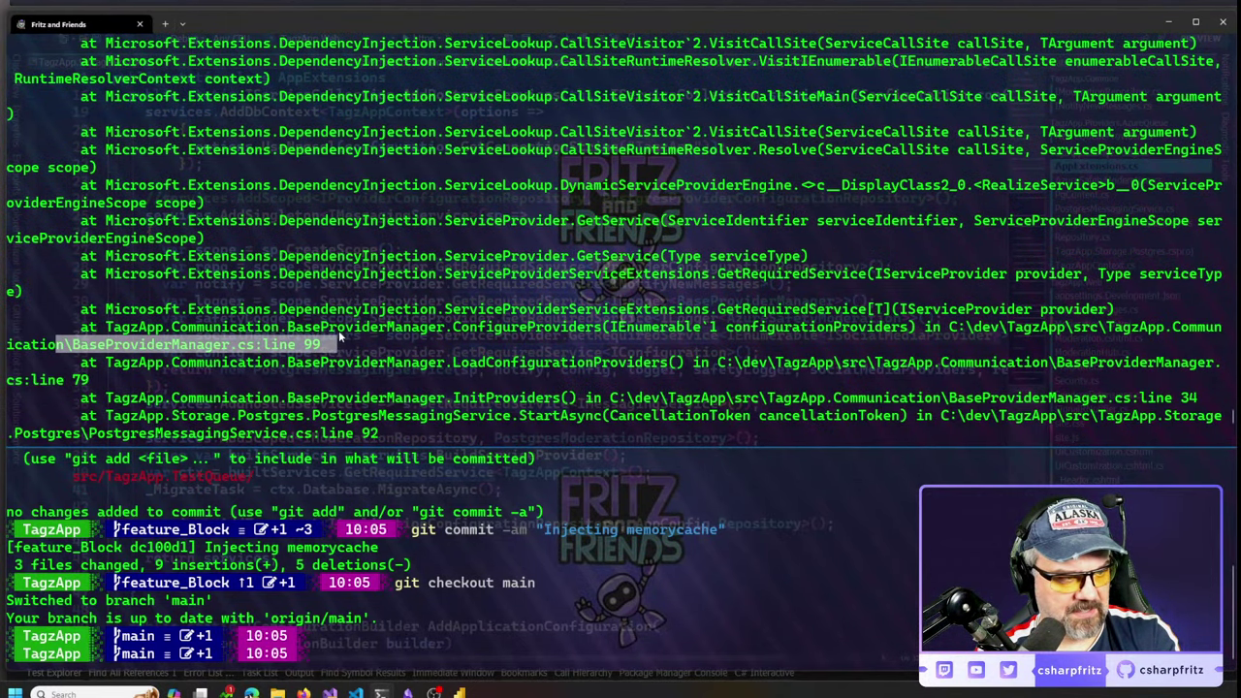
{"action": "scroll", "coordinate": [339, 337], "scroll_direction": "down", "scroll_amount": 1}
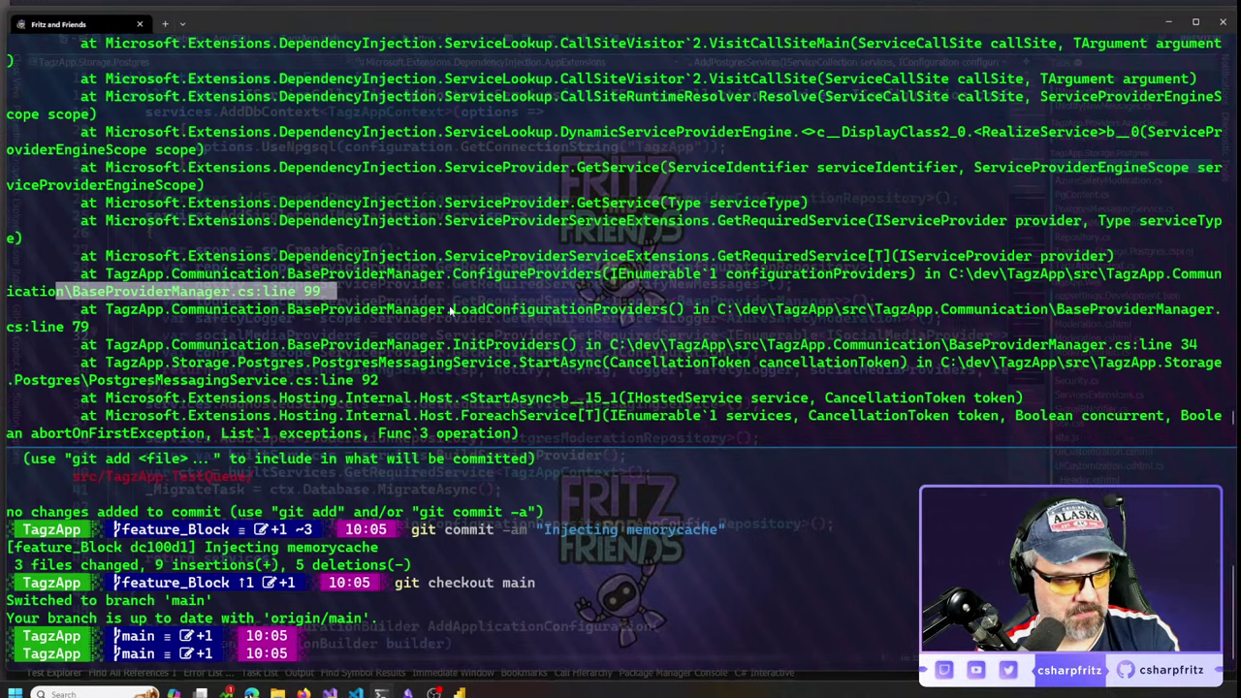
{"action": "scroll", "coordinate": [454, 308], "scroll_direction": "down", "scroll_amount": 2}
{"action": "key", "text": "ctrl+c"}
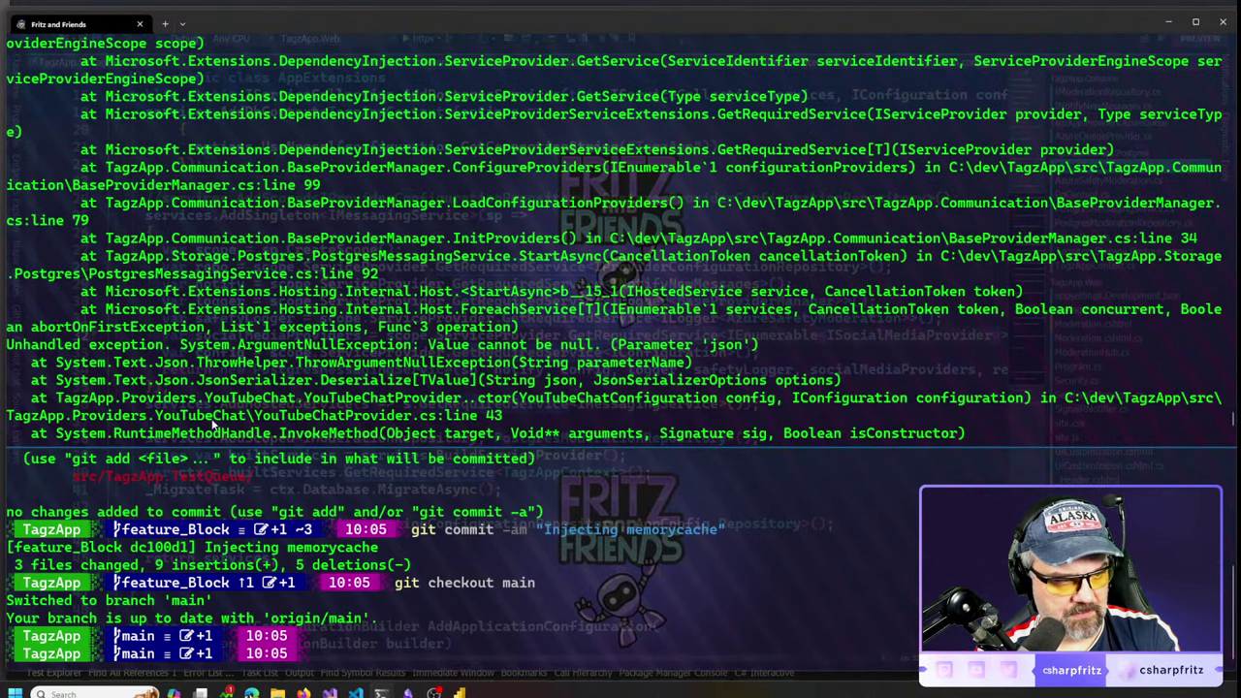
Return to Visual Studio, open the YouTubeChatProvider class through a code search, and highlight the youtubeConfig deserialization statement on line 43
{"action": "key", "text": "alt+Tab"}
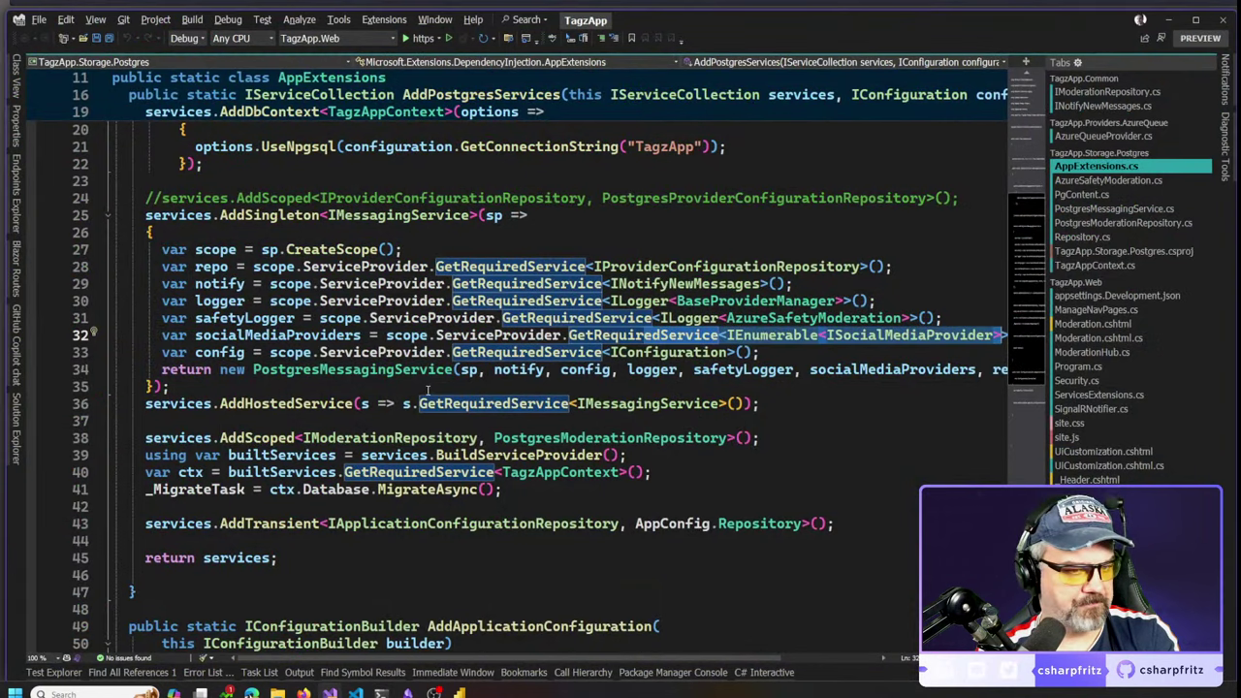
{"action": "left_click", "coordinate": [424, 389]}
{"action": "key", "text": "ctrl+t"}
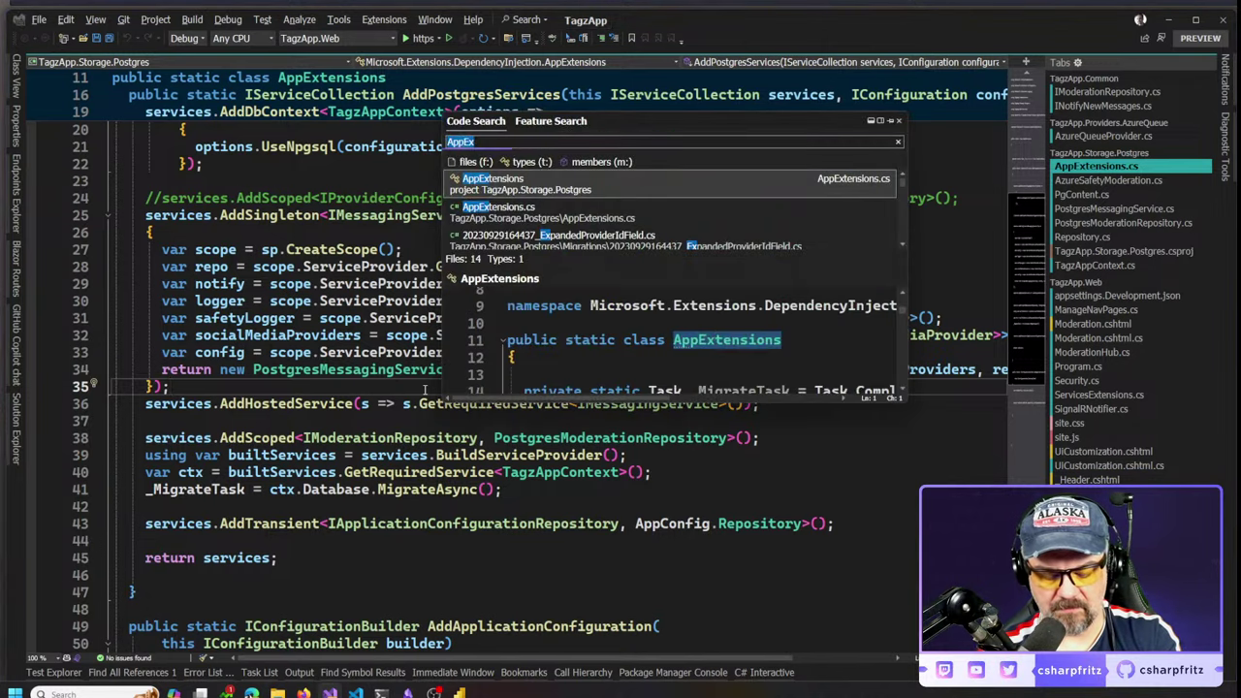
{"action": "type", "text": "YouTubeChat"}
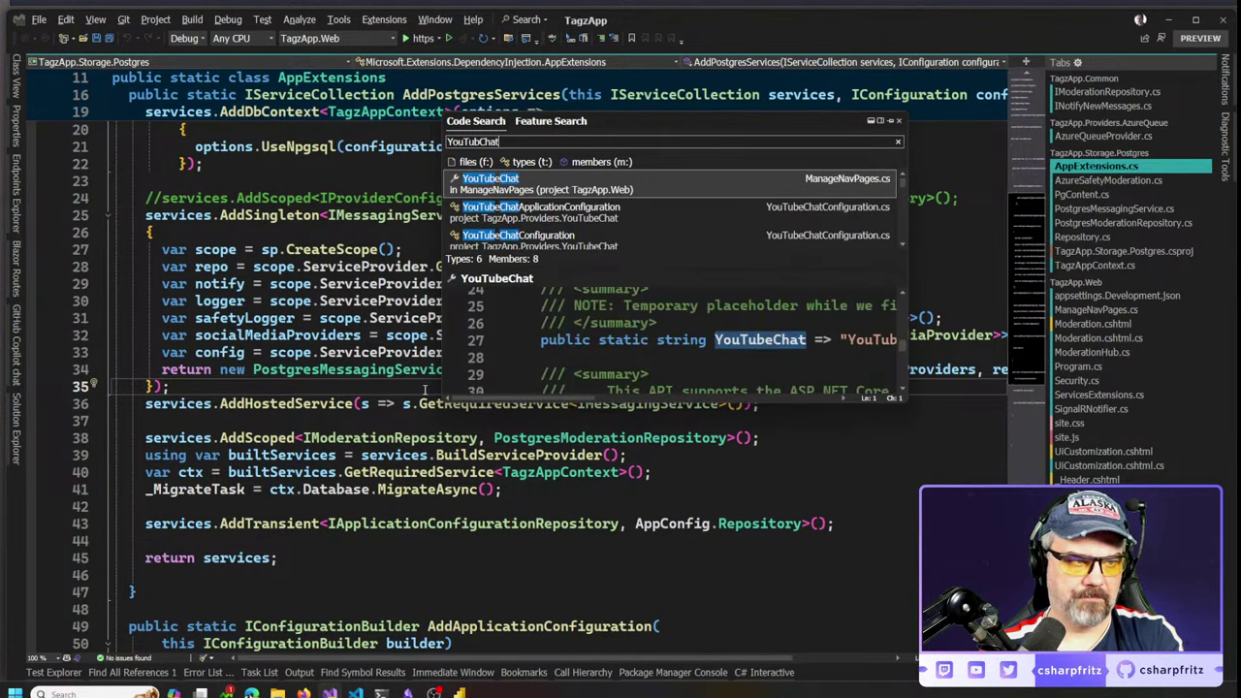
{"action": "type", "text": "Pro"}
{"action": "key", "text": "Return"}
{"action": "scroll", "coordinate": [427, 386], "scroll_direction": "down", "scroll_amount": 8}
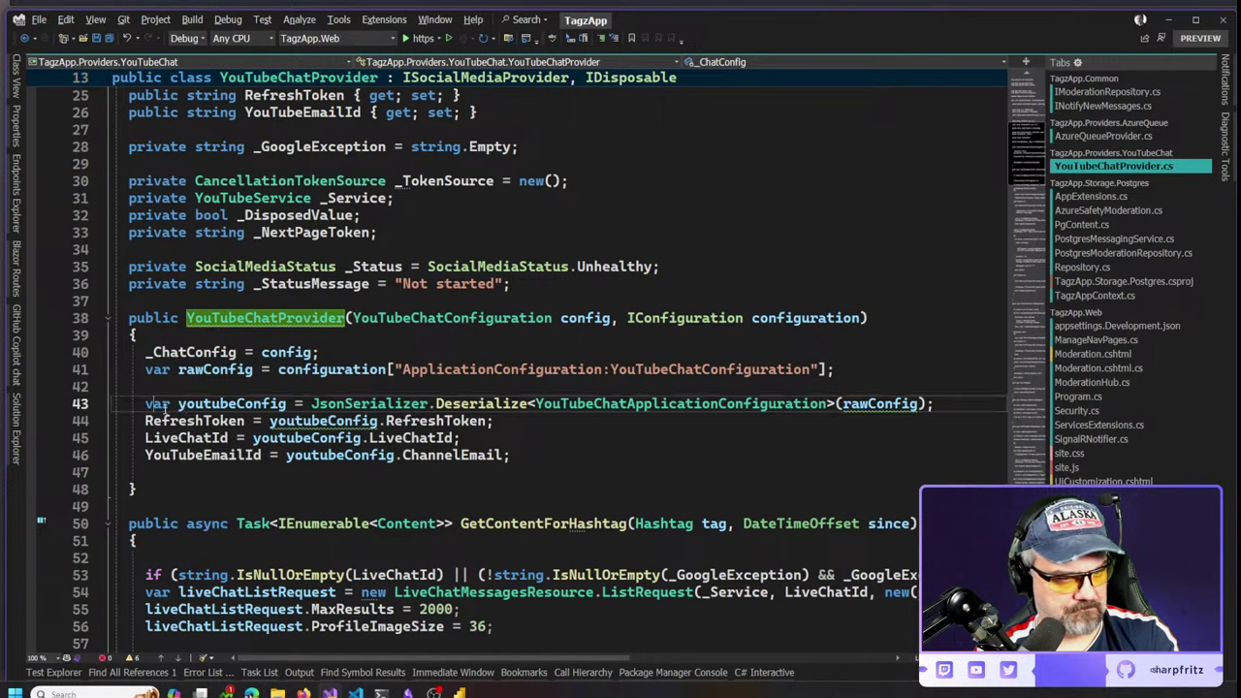
{"action": "left_click_drag", "start_coordinate": [145, 403], "coordinate": [954, 405]}
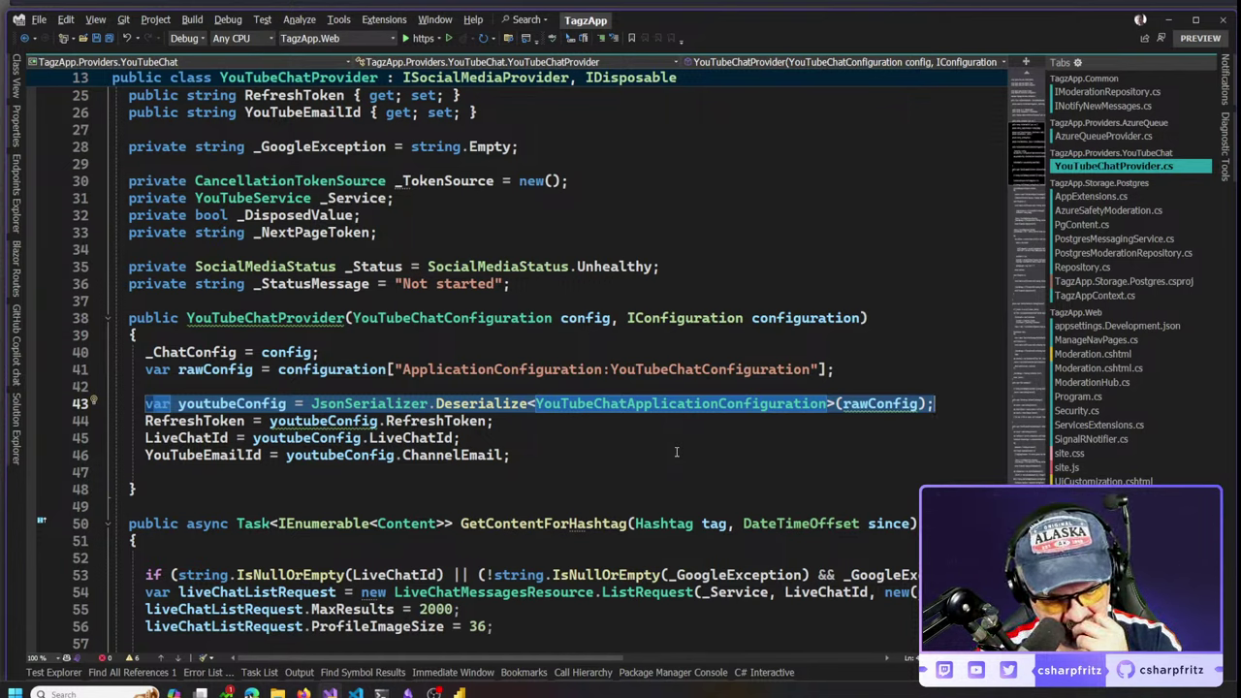
Launch Azure Data Studio by searching the installed apps for "studio"
{"action": "key", "text": "super"}
{"action": "type", "text": "studio"}
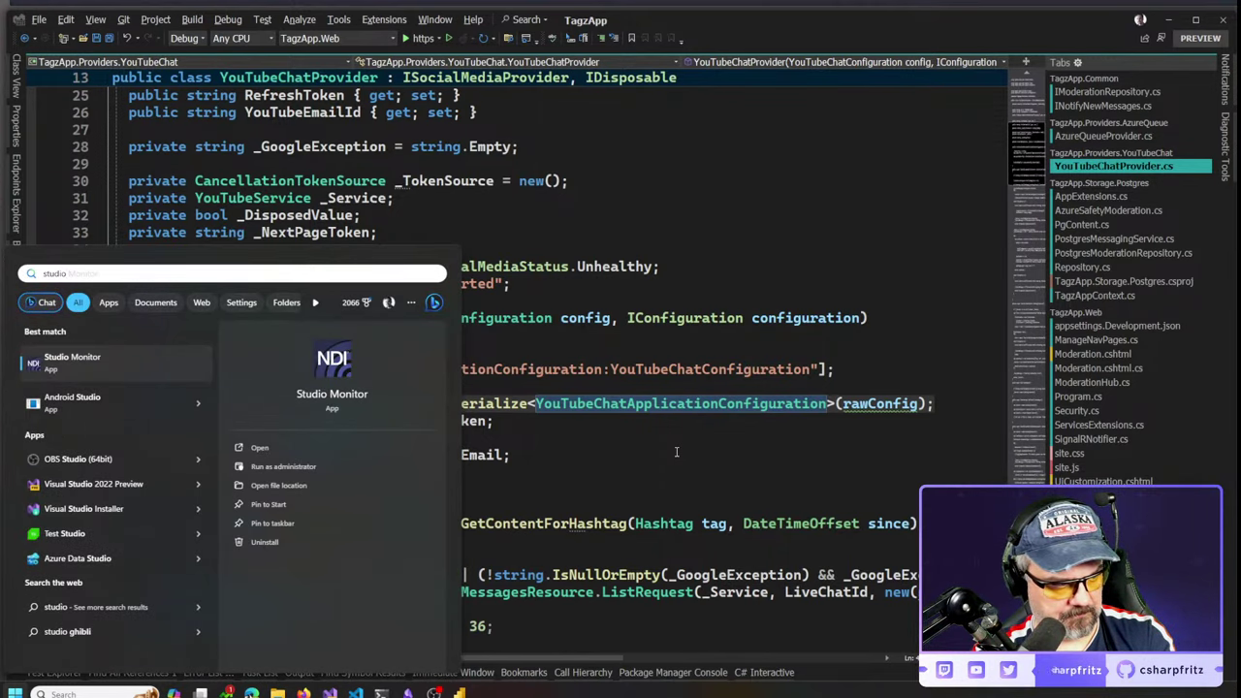
{"action": "key", "text": "Down"}
{"action": "key", "text": "Down"}
{"action": "key", "text": "Down"}
{"action": "key", "text": "Down"}
{"action": "key", "text": "Down"}
{"action": "key", "text": "Down"}
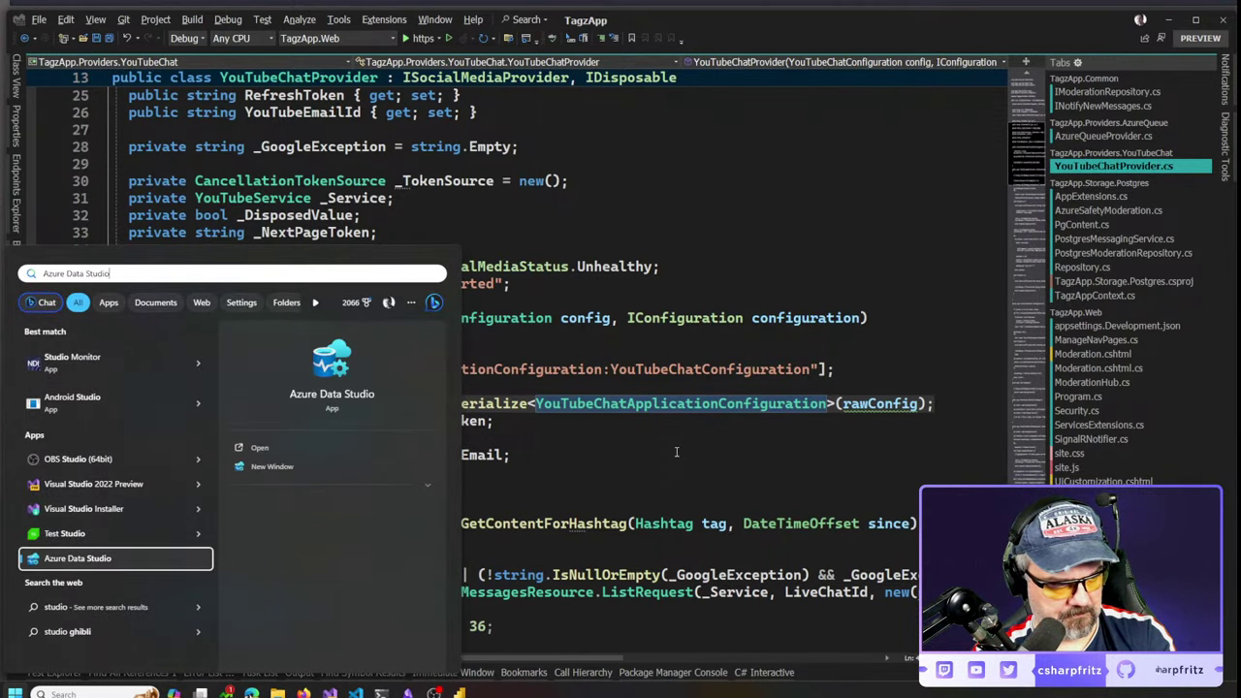
{"action": "key", "text": "Return"}
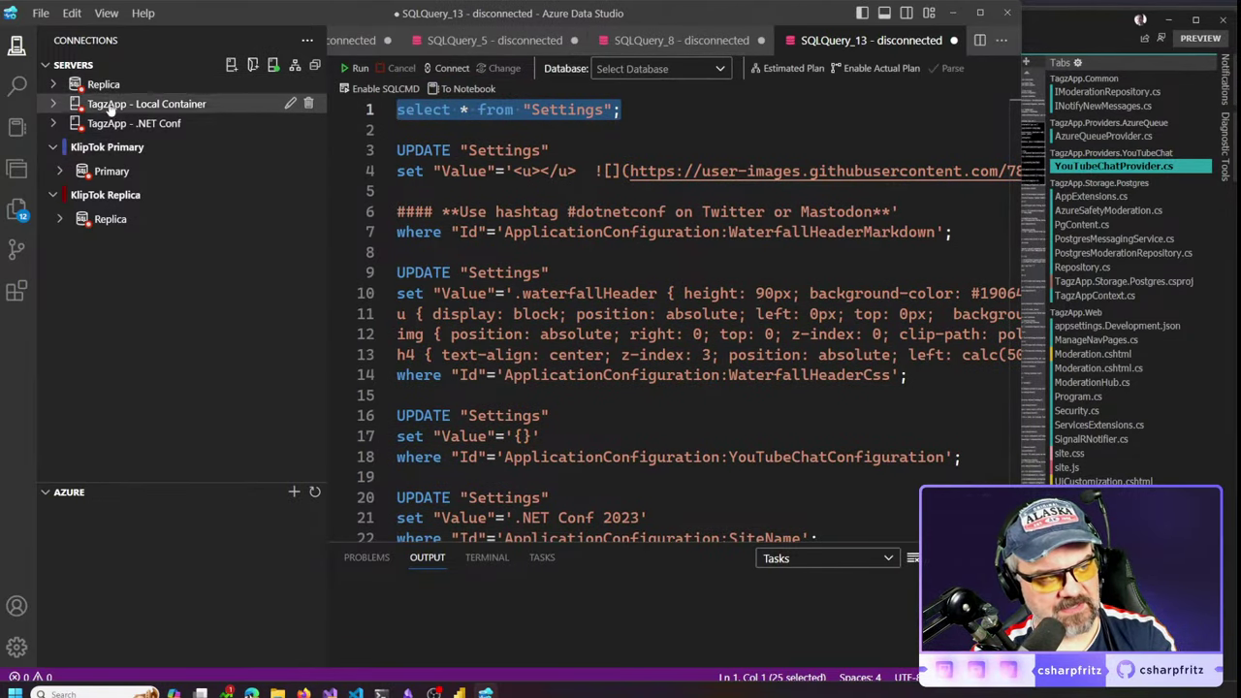
Connect to the TagzApp - .NET Conf and TagzApp - Local Container servers, and collapse the KlipTok Primary and KlipTok Replica groups
{"action": "left_click", "coordinate": [115, 125]}
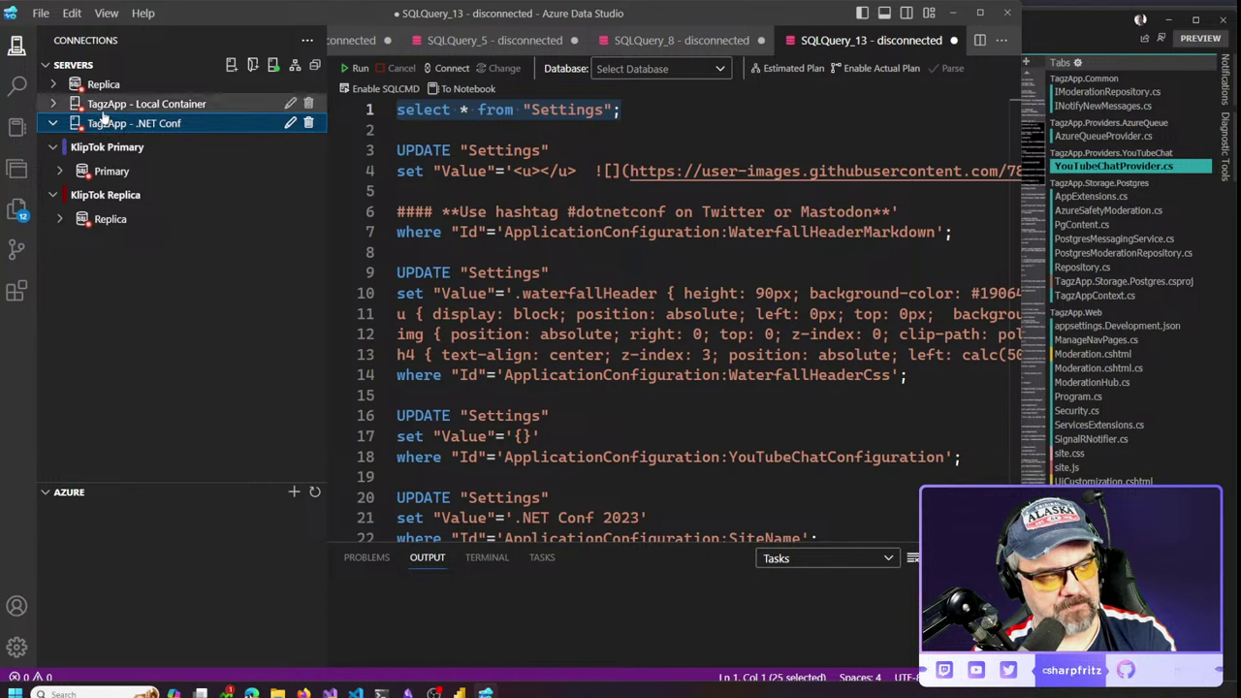
{"action": "left_click", "coordinate": [103, 109]}
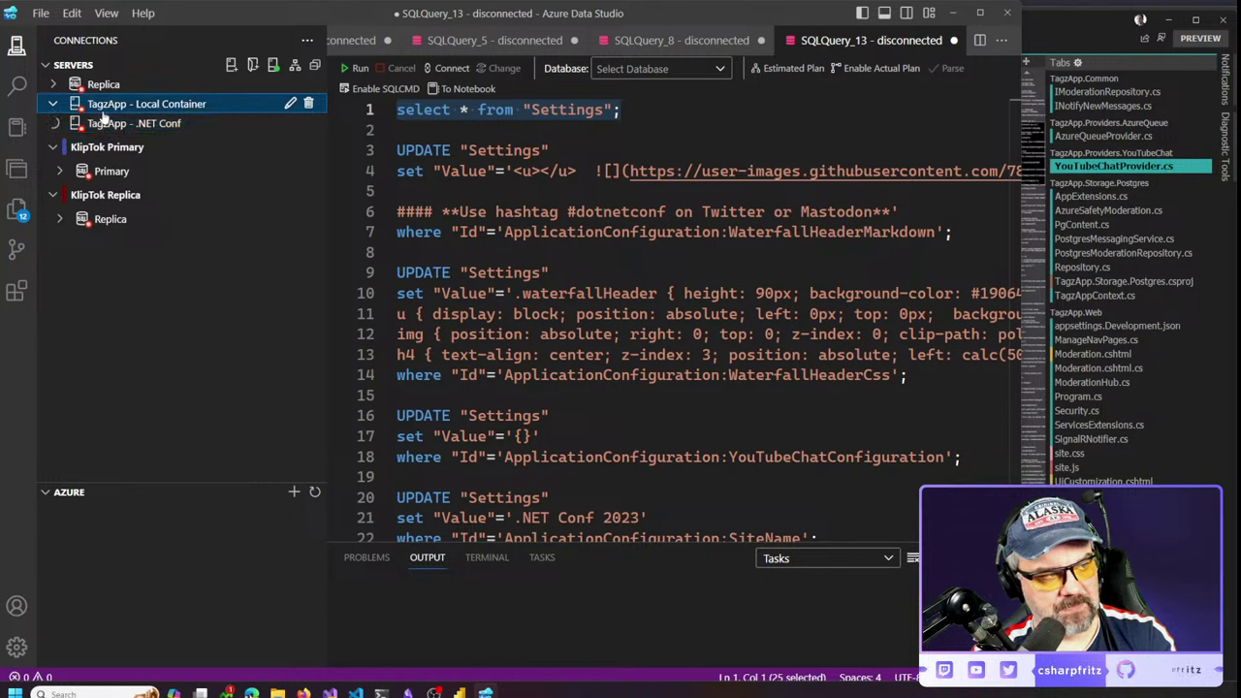
{"action": "right_click", "coordinate": [158, 126]}
{"action": "key", "text": "Escape"}
{"action": "left_click", "coordinate": [53, 146]}
{"action": "left_click", "coordinate": [54, 175]}
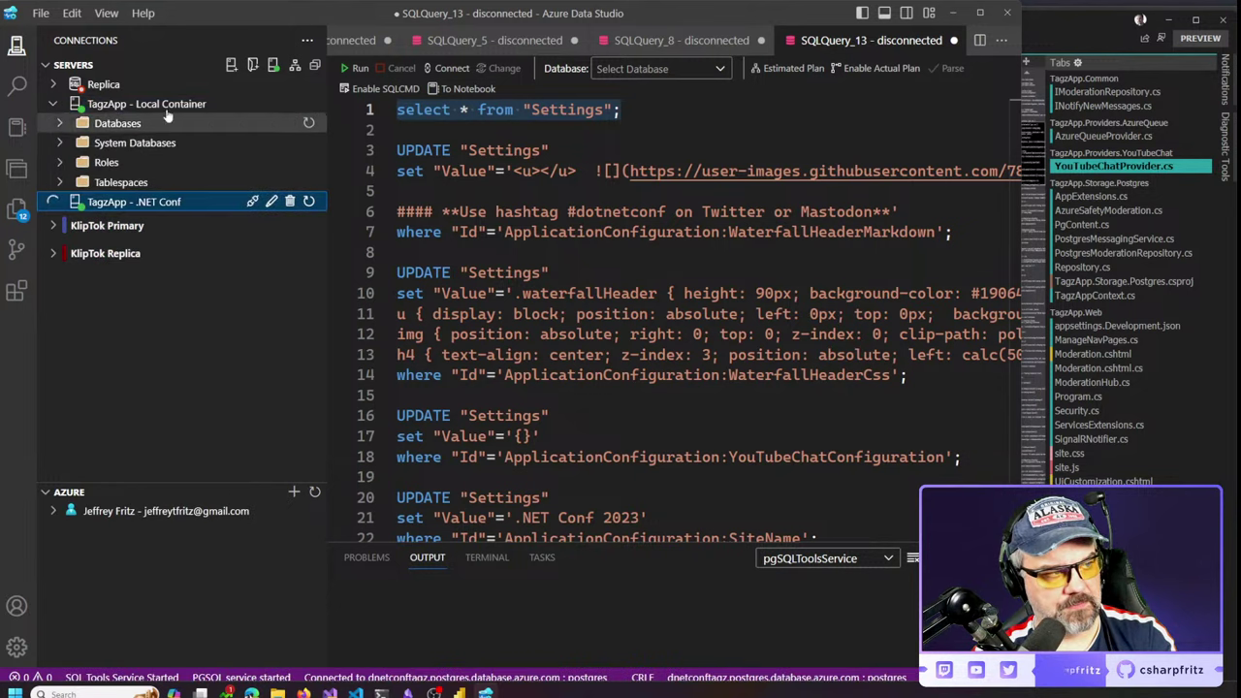
Query the top 1000 rows of the Settings table in the public schema of the Local Container's postgres database
{"action": "left_click", "coordinate": [59, 124]}
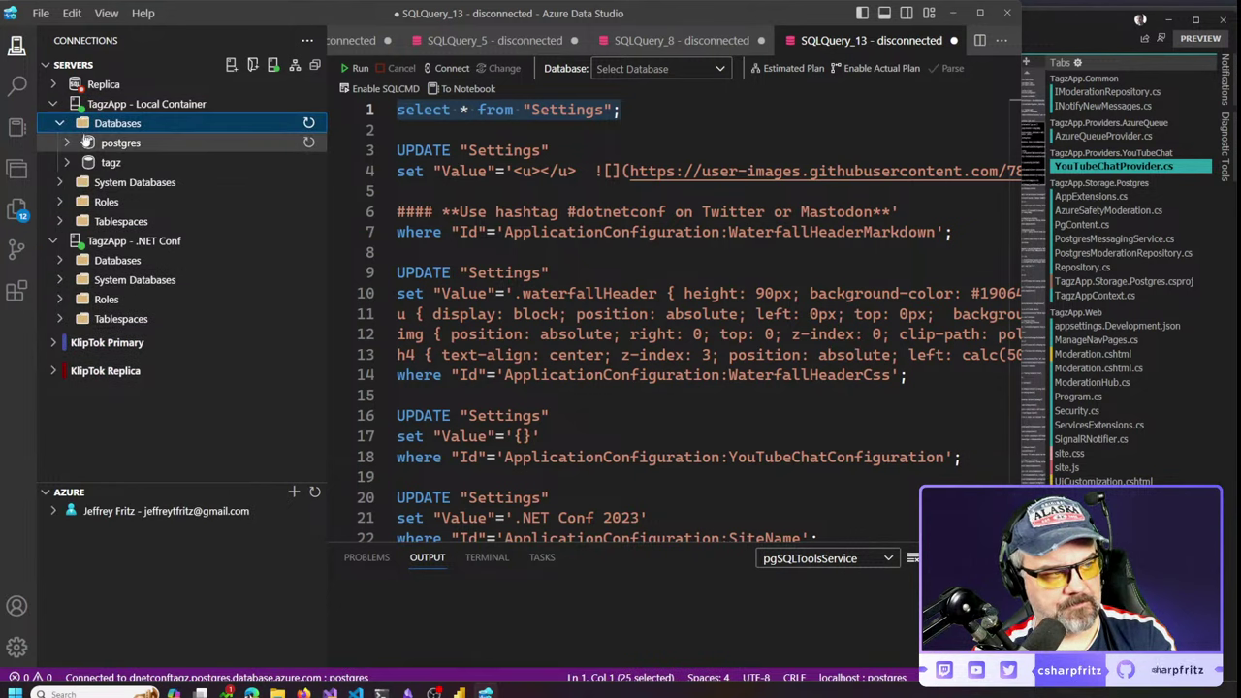
{"action": "left_click", "coordinate": [66, 143]}
{"action": "left_click", "coordinate": [87, 163]}
{"action": "left_click", "coordinate": [81, 201]}
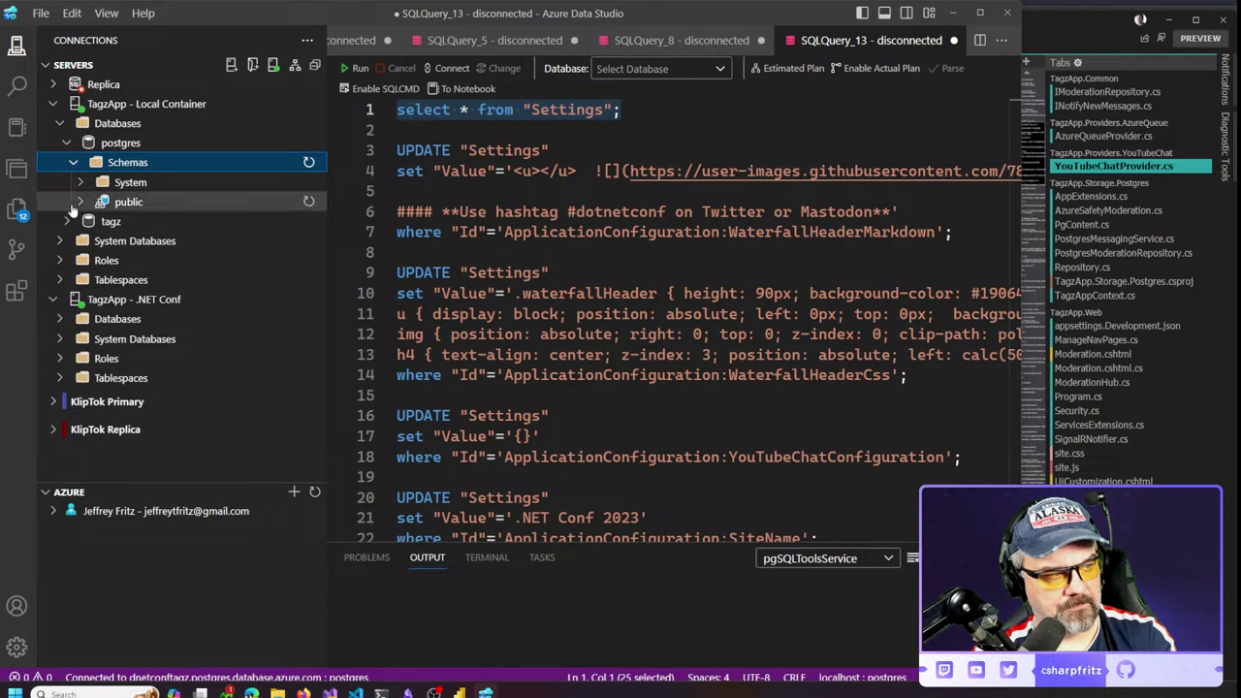
{"action": "left_click", "coordinate": [124, 223]}
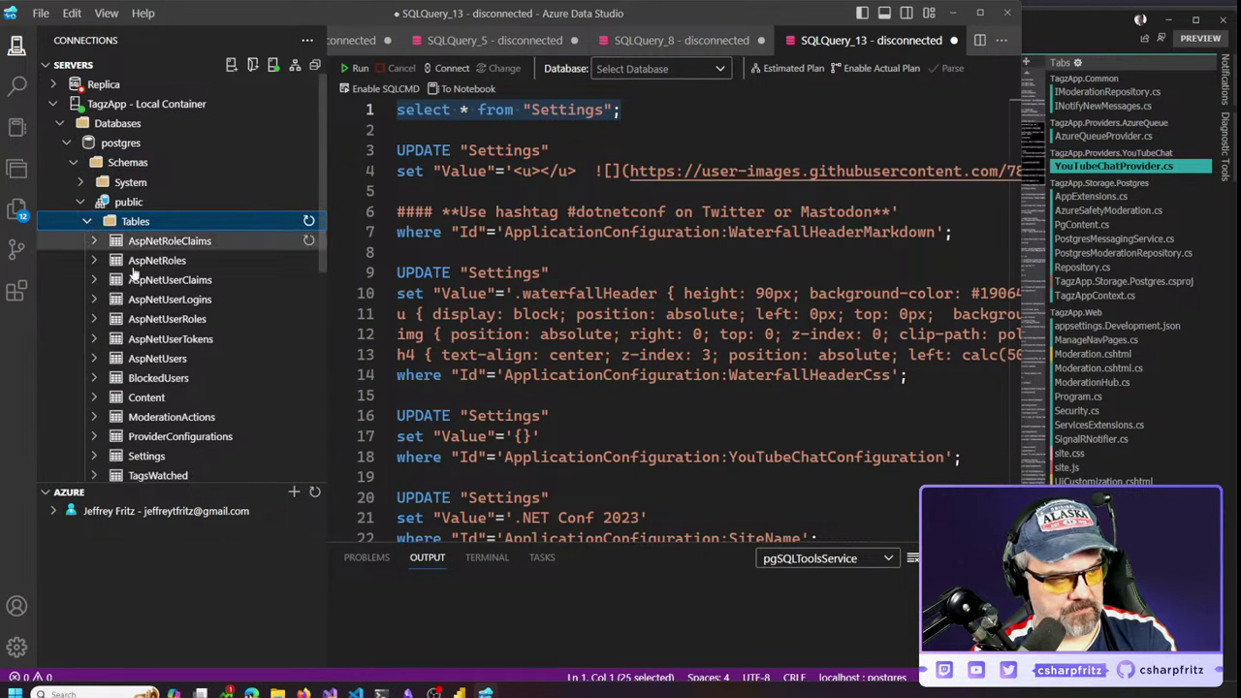
{"action": "scroll", "coordinate": [184, 270], "scroll_direction": "down", "scroll_amount": 1}
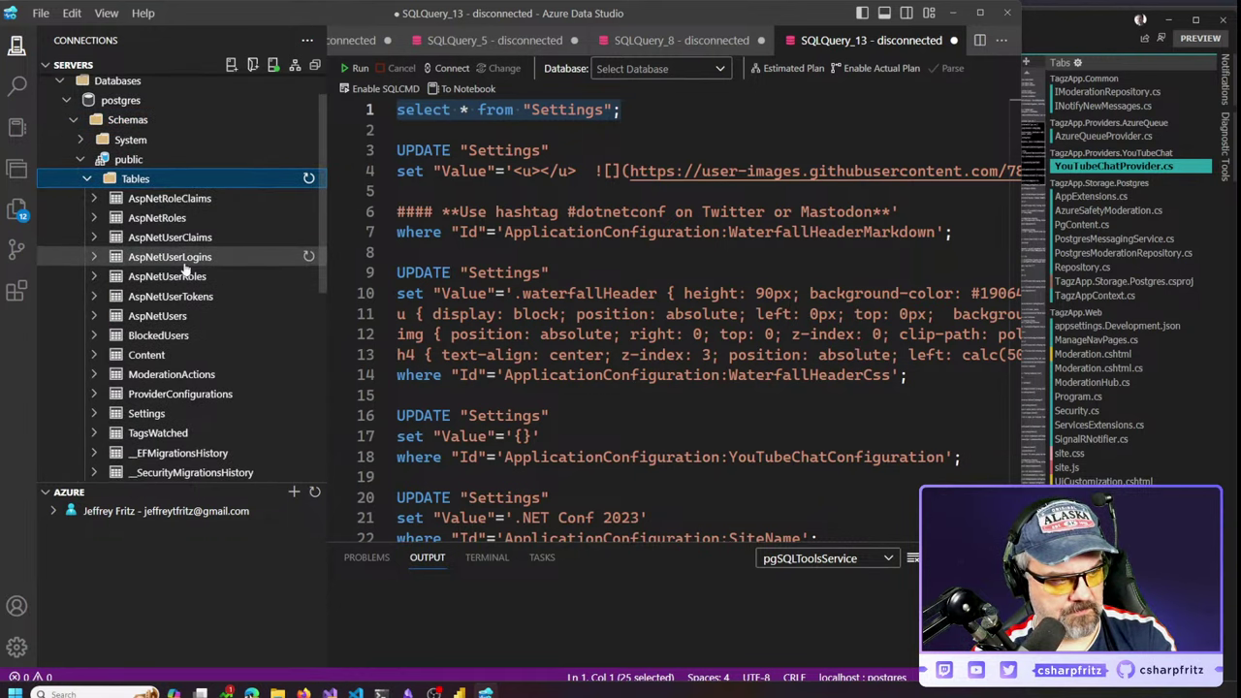
{"action": "left_click", "coordinate": [177, 415]}
{"action": "right_click", "coordinate": [178, 423]}
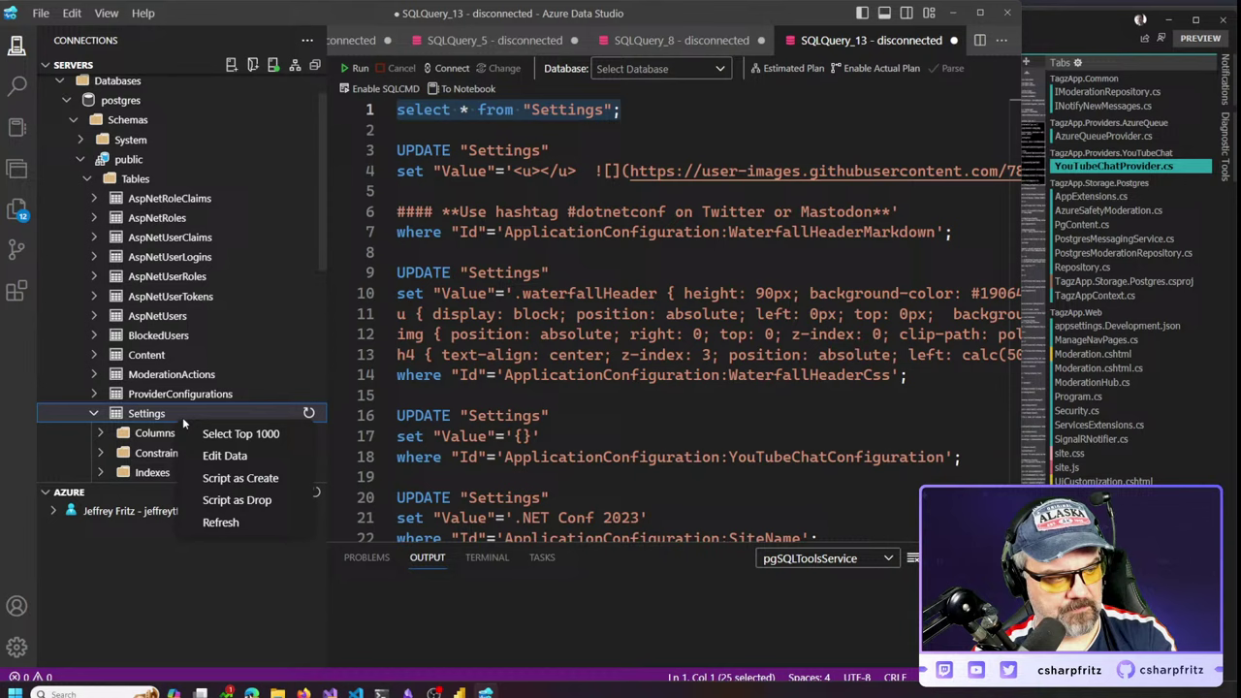
{"action": "left_click", "coordinate": [243, 434]}
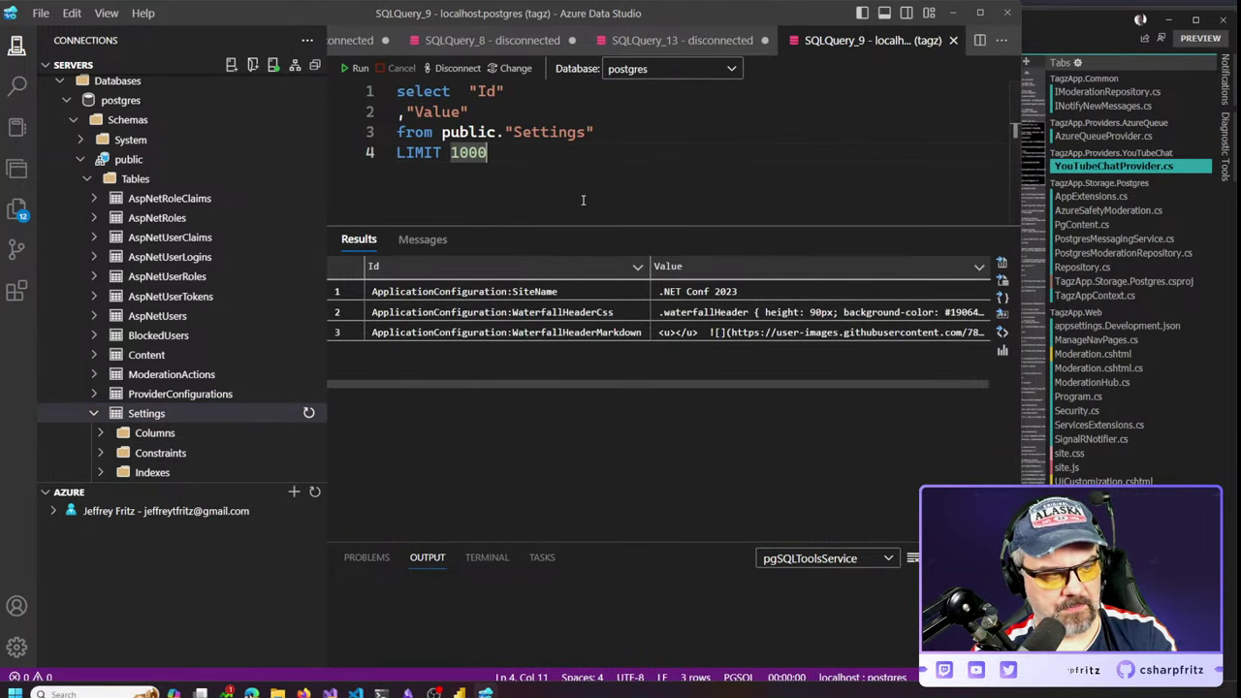
Hide the server connections list and switch back to the YouTubeChatProvider code in Visual Studio
{"action": "scroll", "coordinate": [241, 324], "scroll_direction": "down", "scroll_amount": 3}
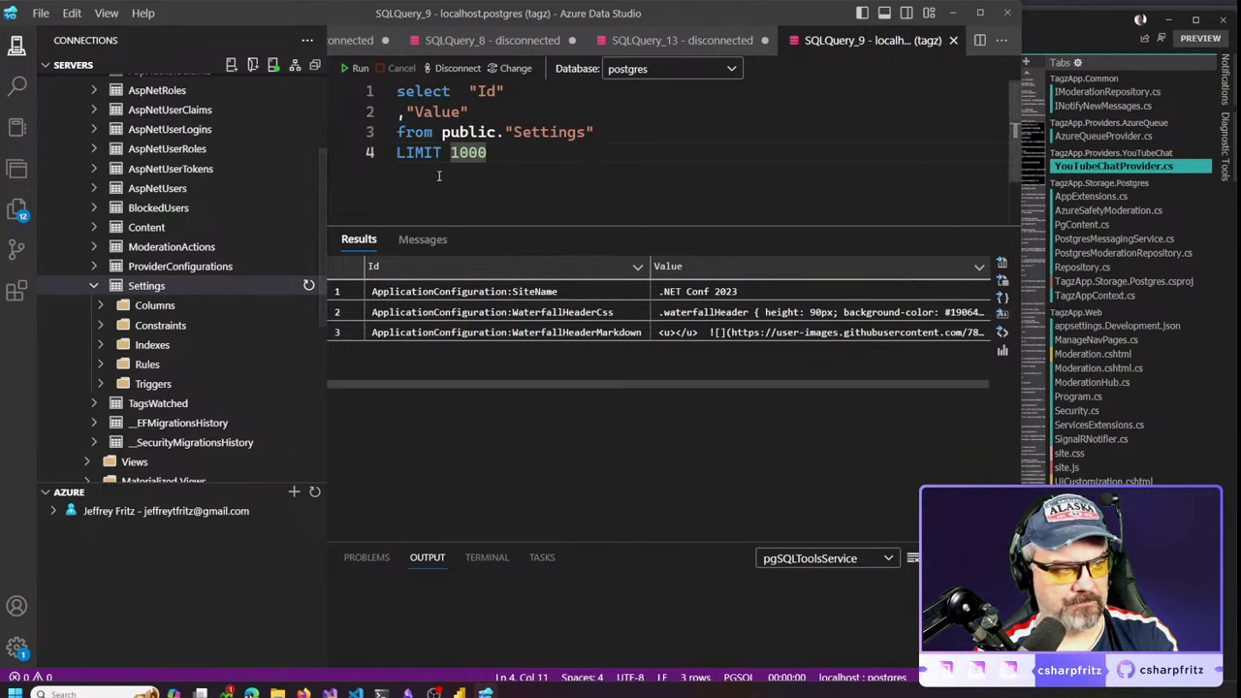
{"action": "left_click", "coordinate": [17, 46]}
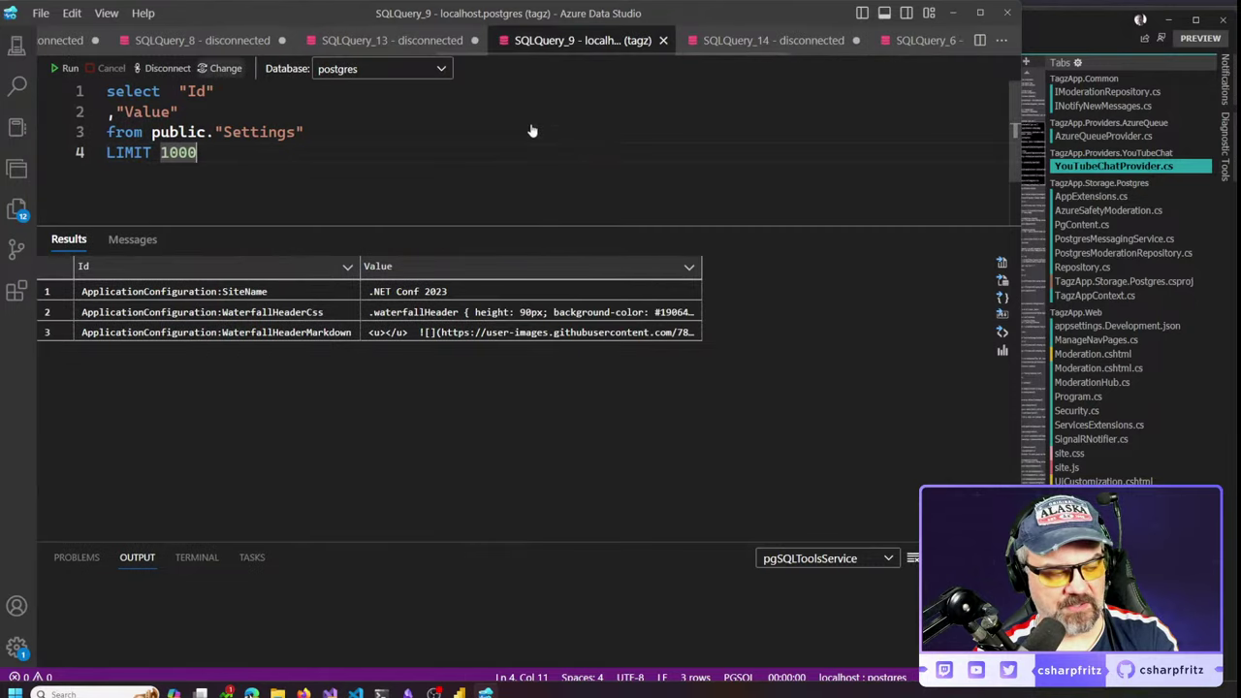
{"action": "key", "text": "alt+Tab"}
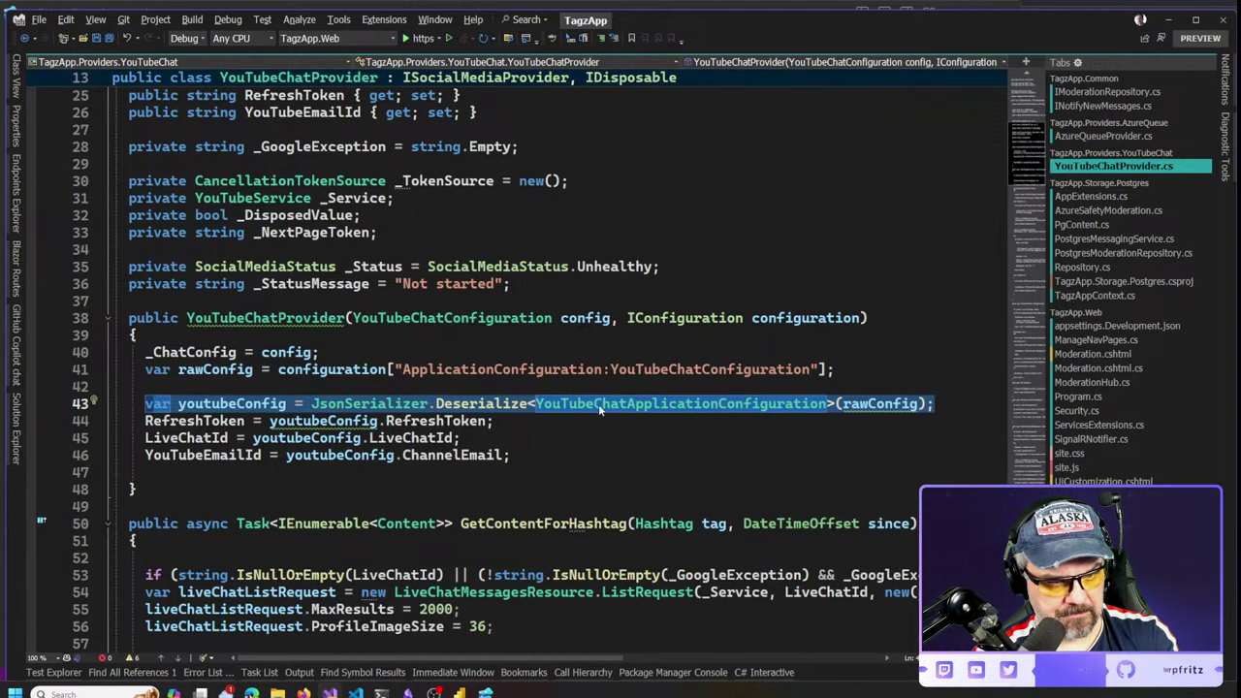
Add a guard after the rawConfig line that returns when rawConfig is null or "{}", and save YouTubeChatProvider.cs
{"action": "left_click", "coordinate": [862, 370]}
{"action": "key", "text": "Return"}
{"action": "key", "text": "Return"}
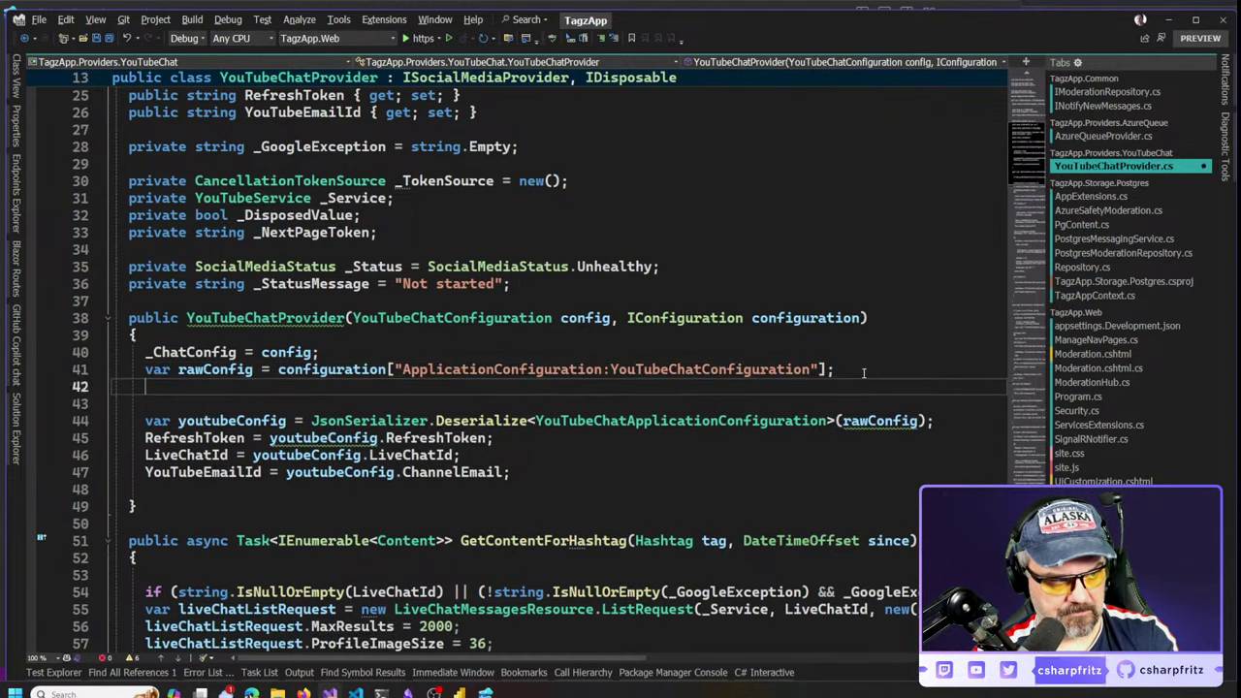
{"action": "type", "text": "if (raw"}
{"action": "type", "text": "Config ="}
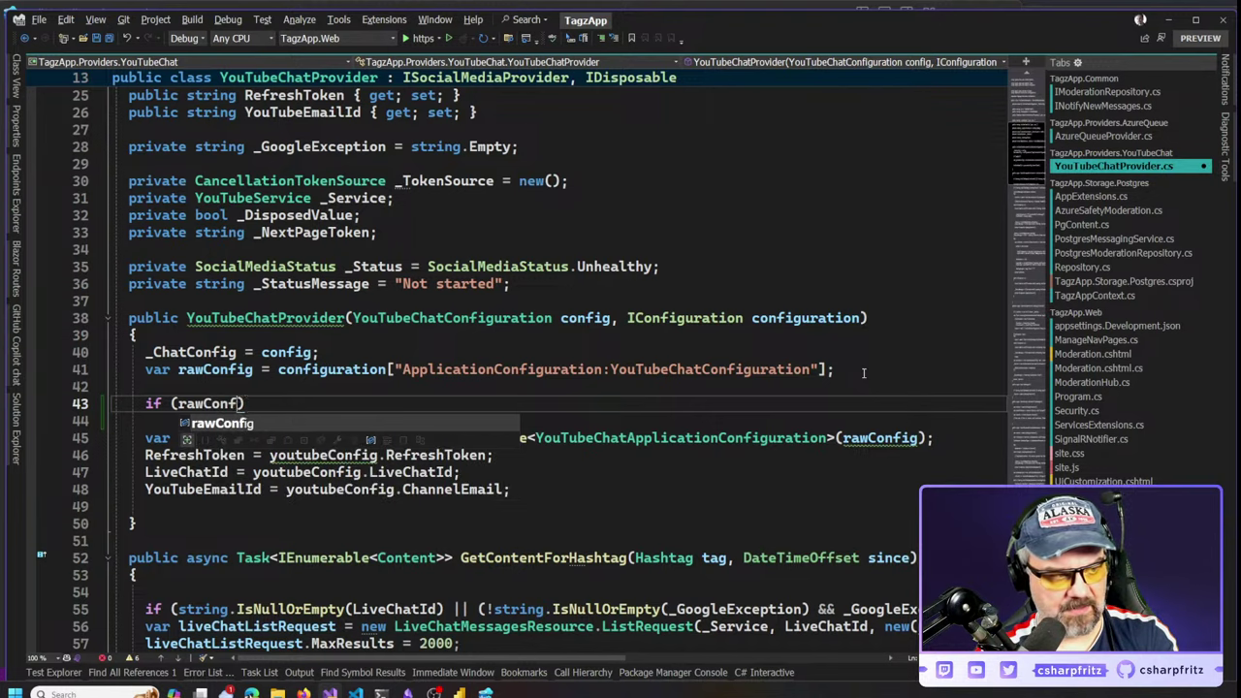
{"action": "key", "text": "Tab"}
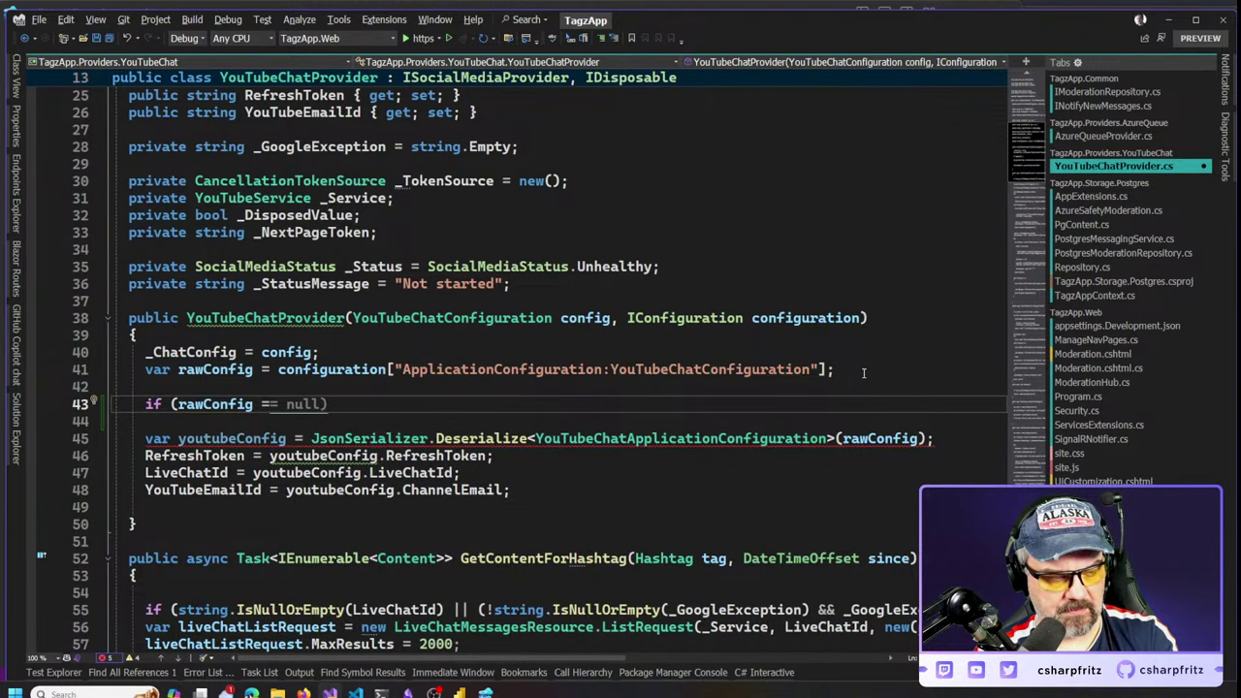
{"action": "type", "text": "|| rawConfig "}
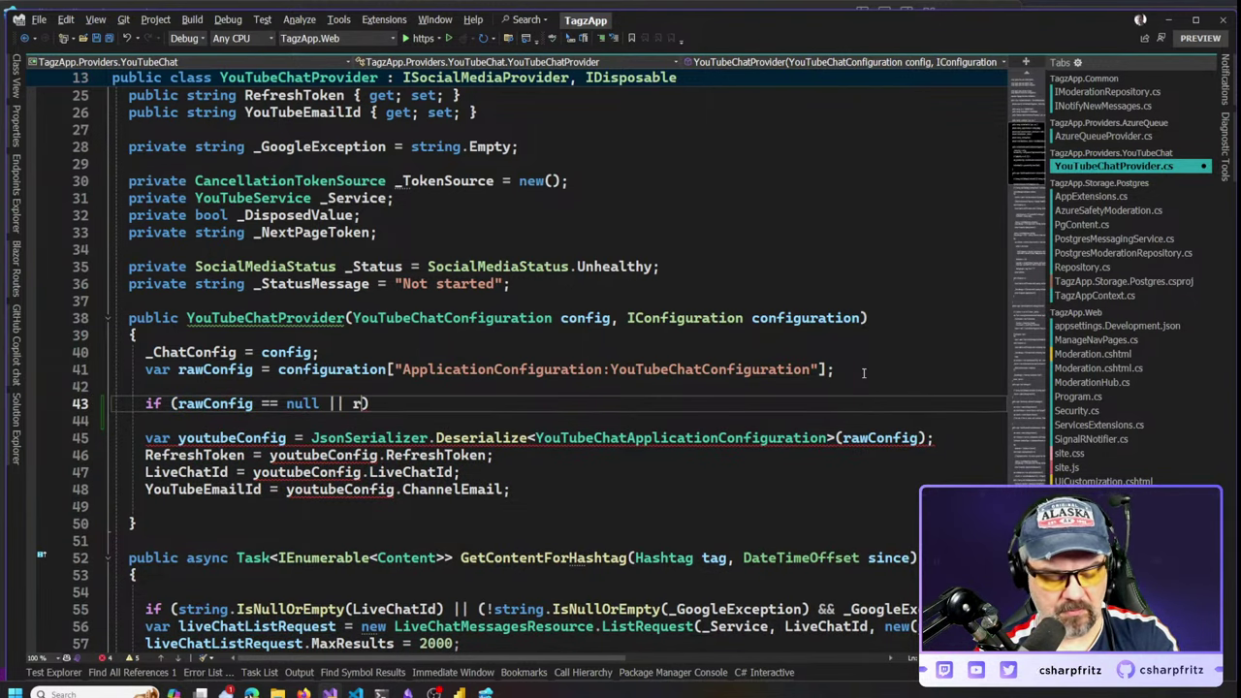
{"action": "type", "text": "== \"{}"}
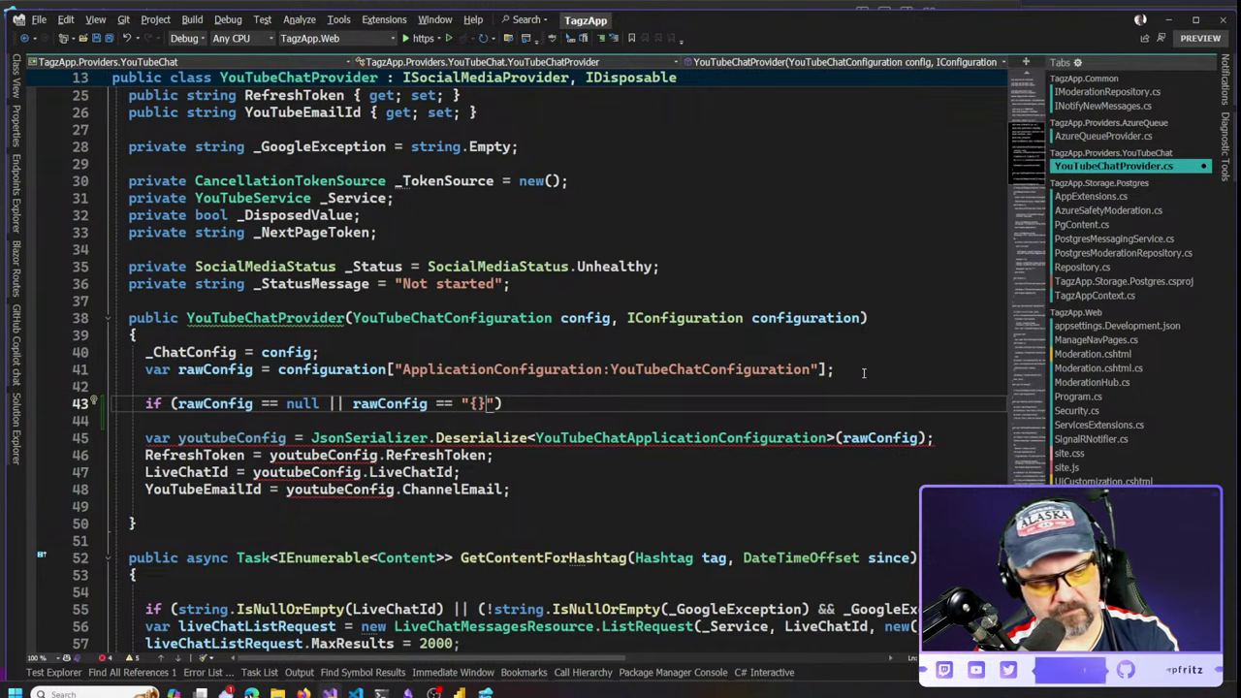
{"action": "type", "text": "\") return"}
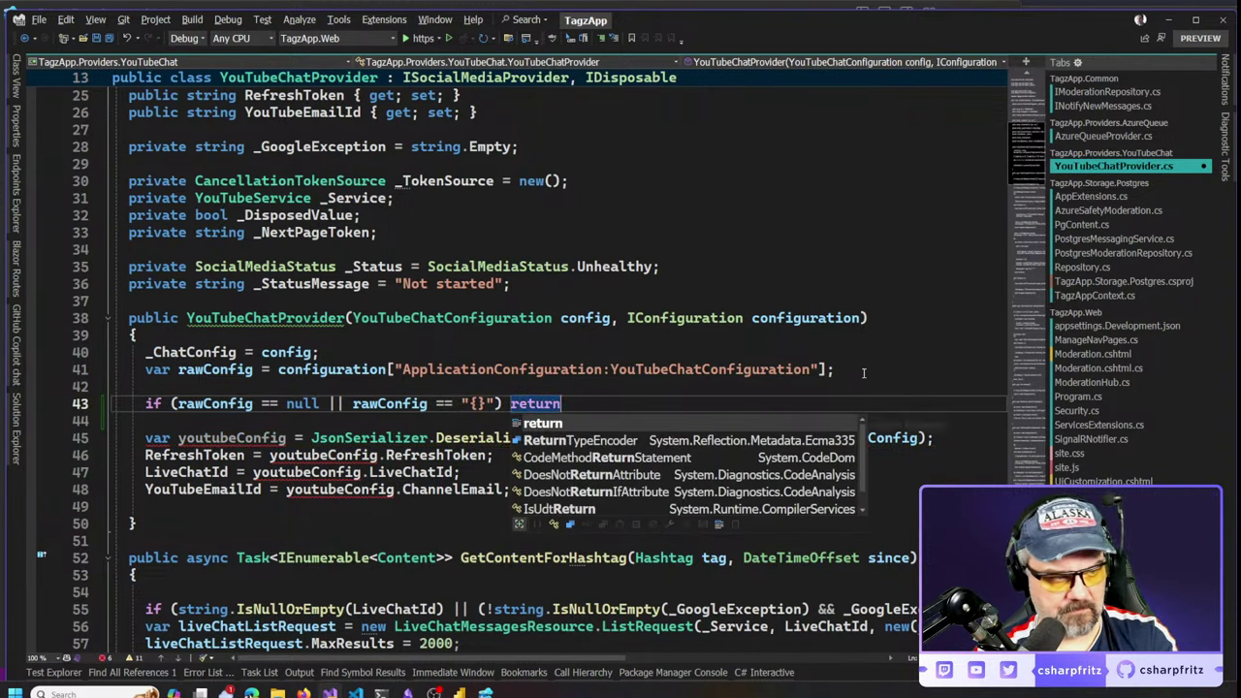
{"action": "key", "text": "Escape"}
{"action": "key", "text": "Home"}
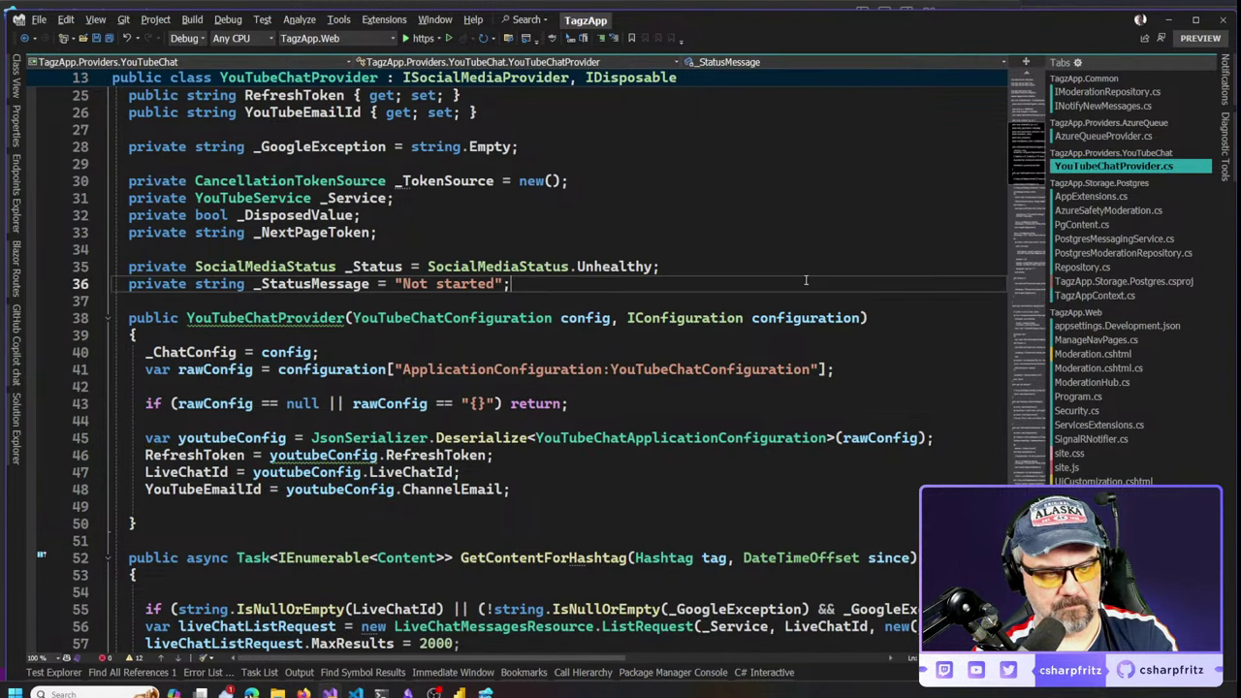
Switch to TagzApp running at localhost:5038 in Firefox and open its Moderation page
{"action": "key", "text": "alt+Tab"}
{"action": "key", "text": "alt+Tab"}
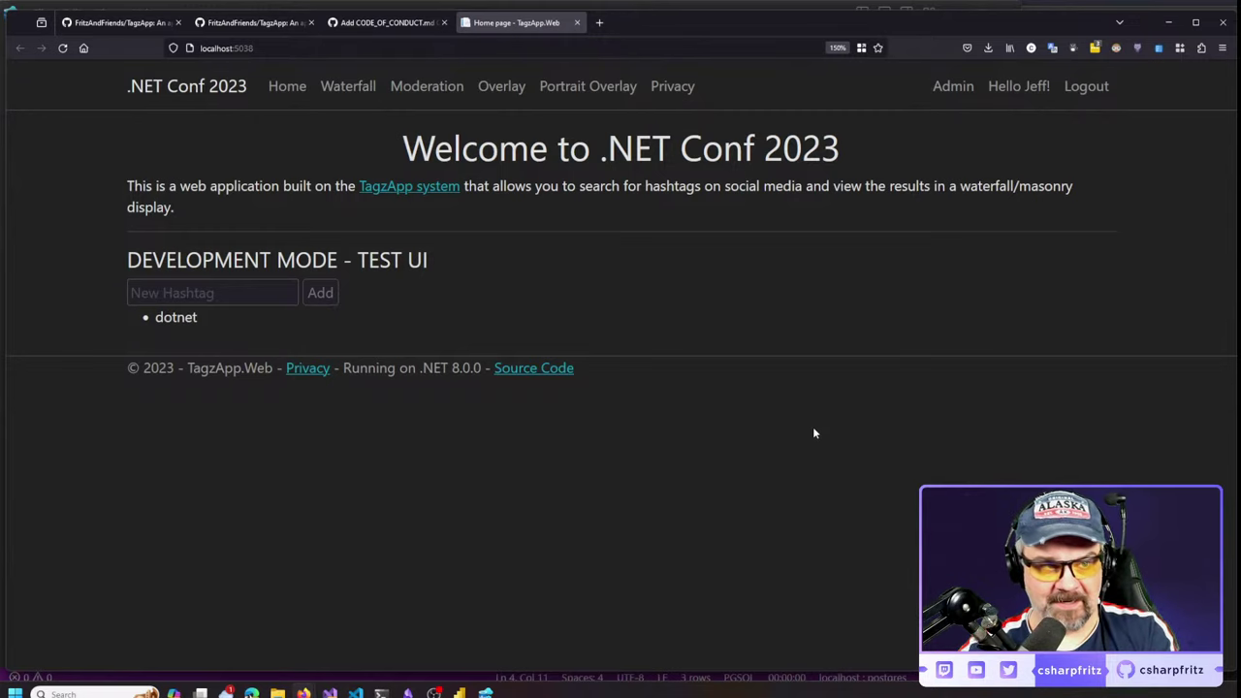
{"action": "left_click", "coordinate": [426, 87]}
{"action": "mouse_move", "coordinate": [819, 355]}
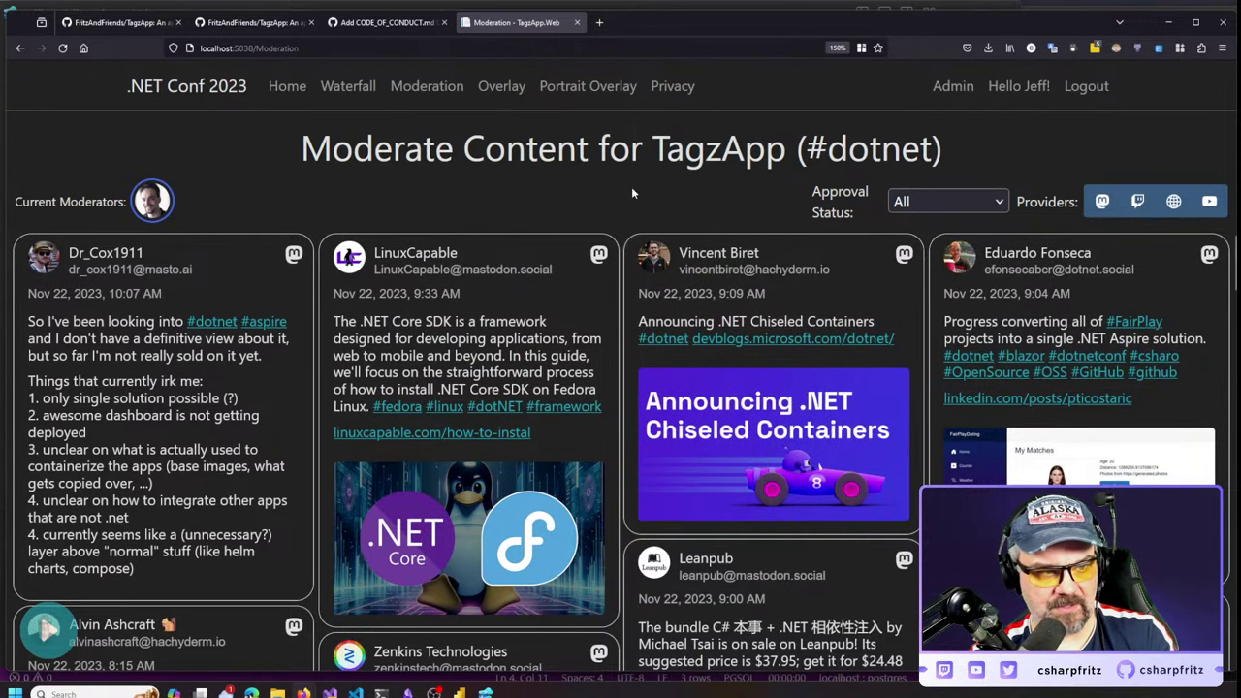
Check the running app's log in the terminal and return to the Moderation page in Firefox
{"action": "key", "text": "alt+Tab"}
{"action": "key", "text": "alt+Tab"}
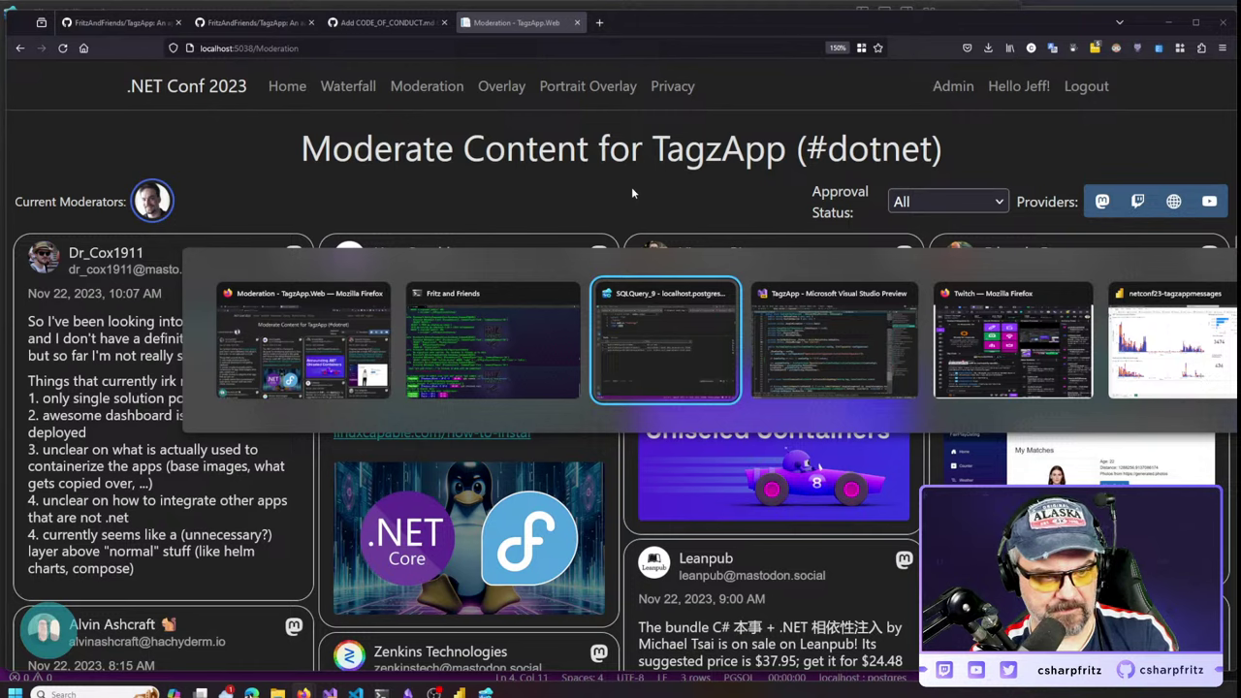
{"action": "key", "text": "alt+shift+Tab"}
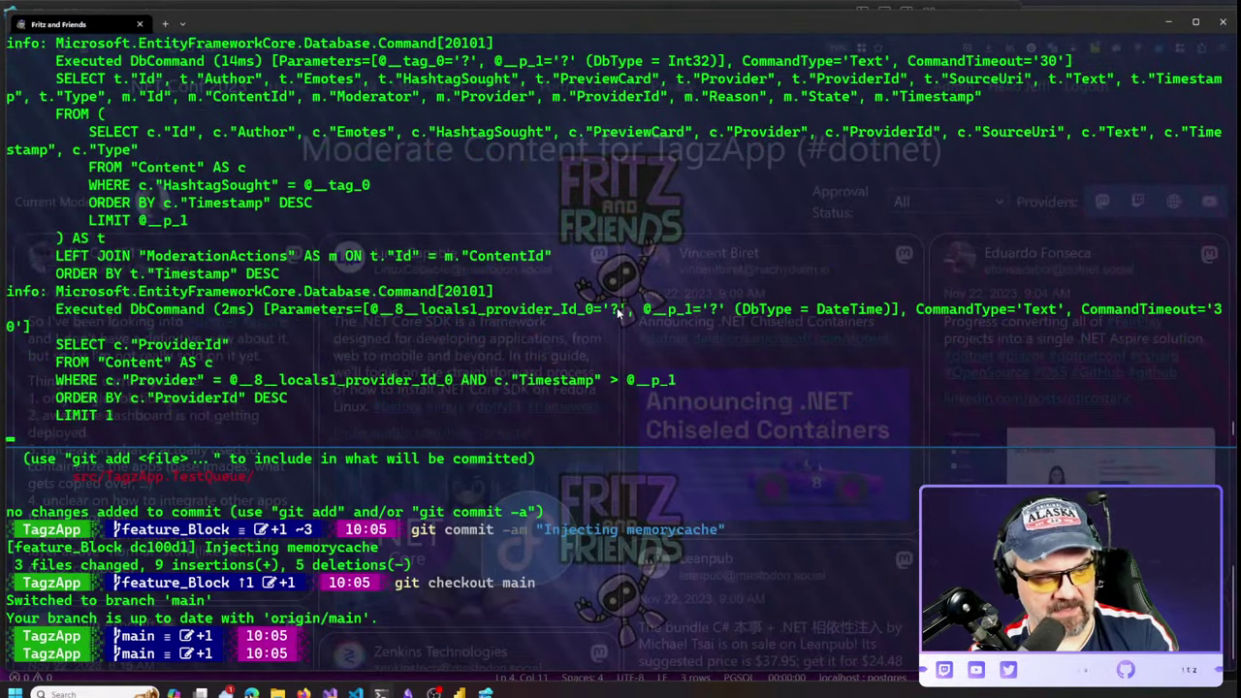
{"action": "key", "text": "alt+Tab"}
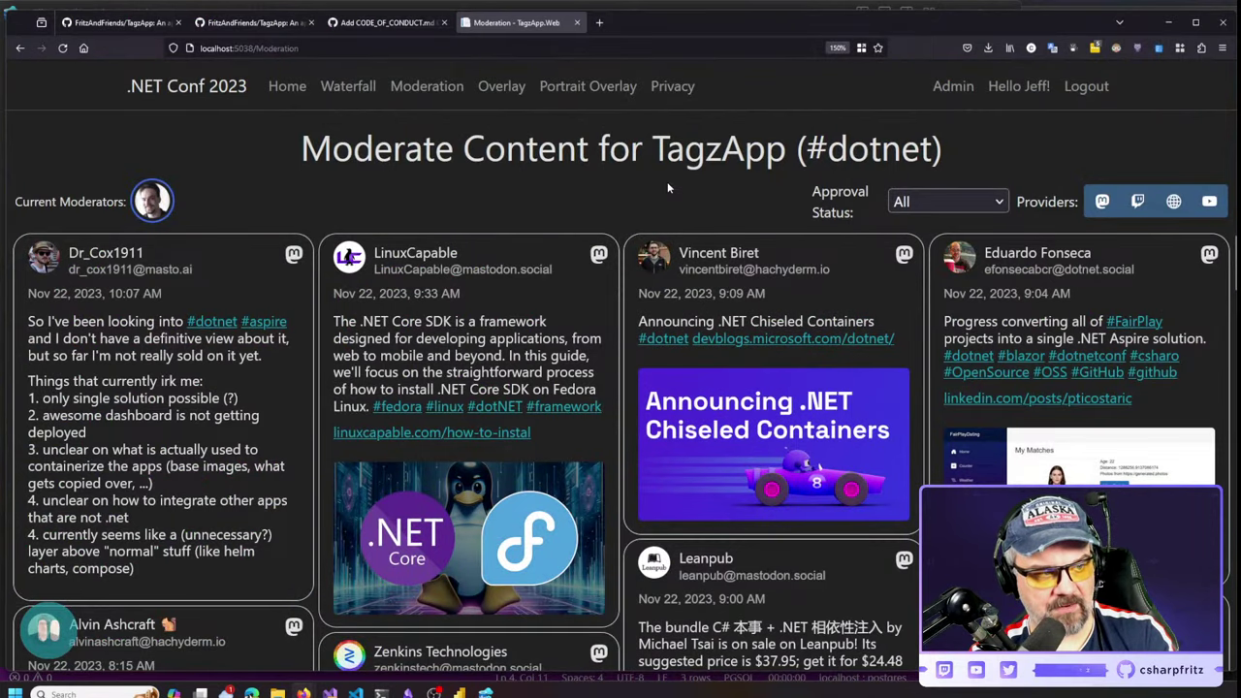
Switch to Visual Studio, check the settings in appsettings.Development.json, and close that file
{"action": "key", "text": "alt+Tab"}
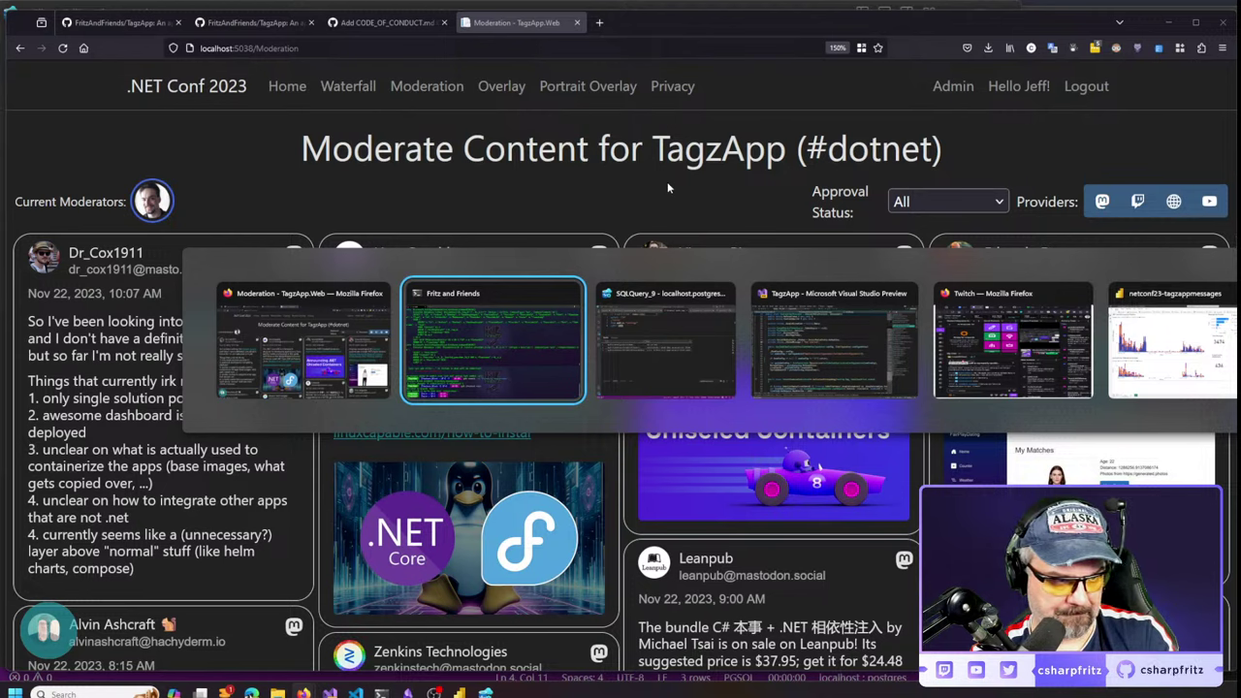
{"action": "key", "text": "alt+Tab"}
{"action": "key", "text": "alt+Tab"}
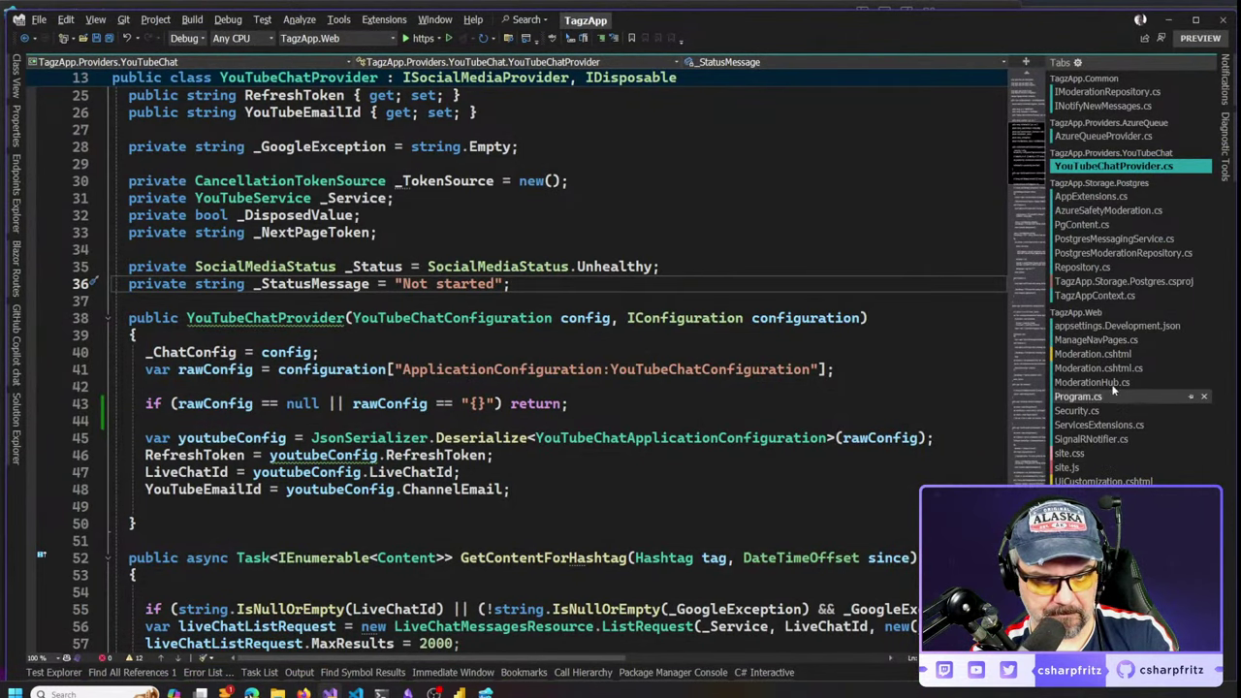
{"action": "left_click", "coordinate": [1125, 328]}
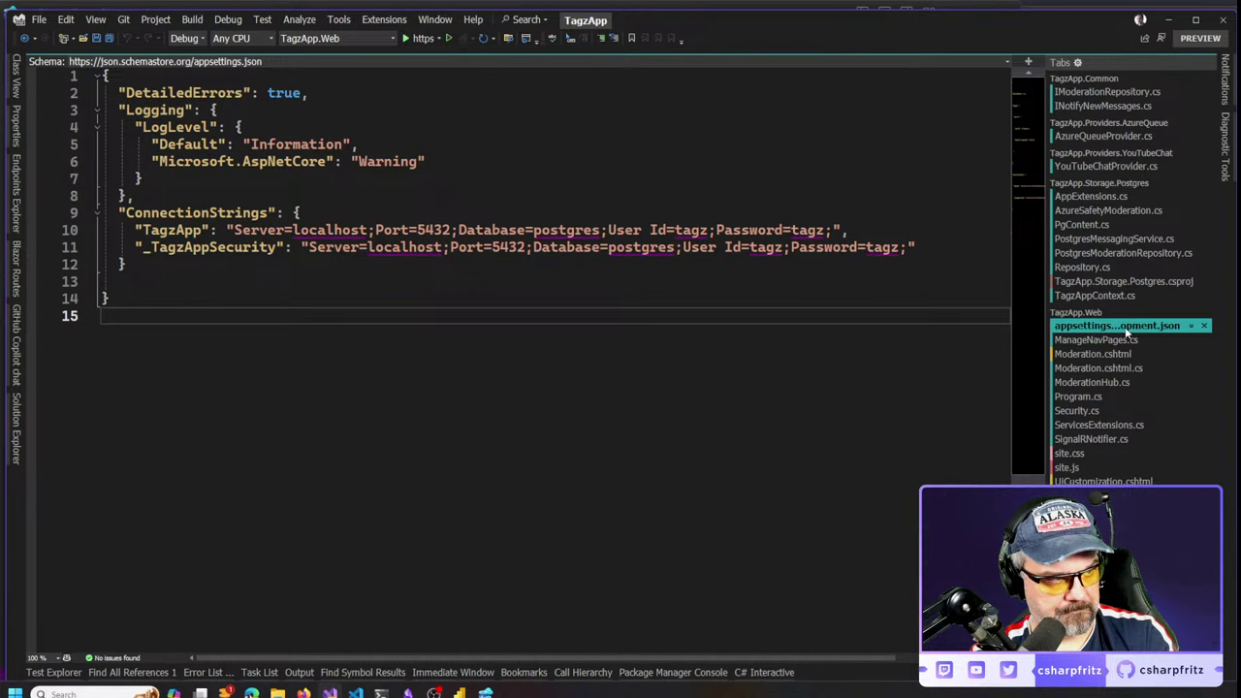
{"action": "left_click", "coordinate": [1204, 326]}
{"action": "left_click", "coordinate": [859, 368]}
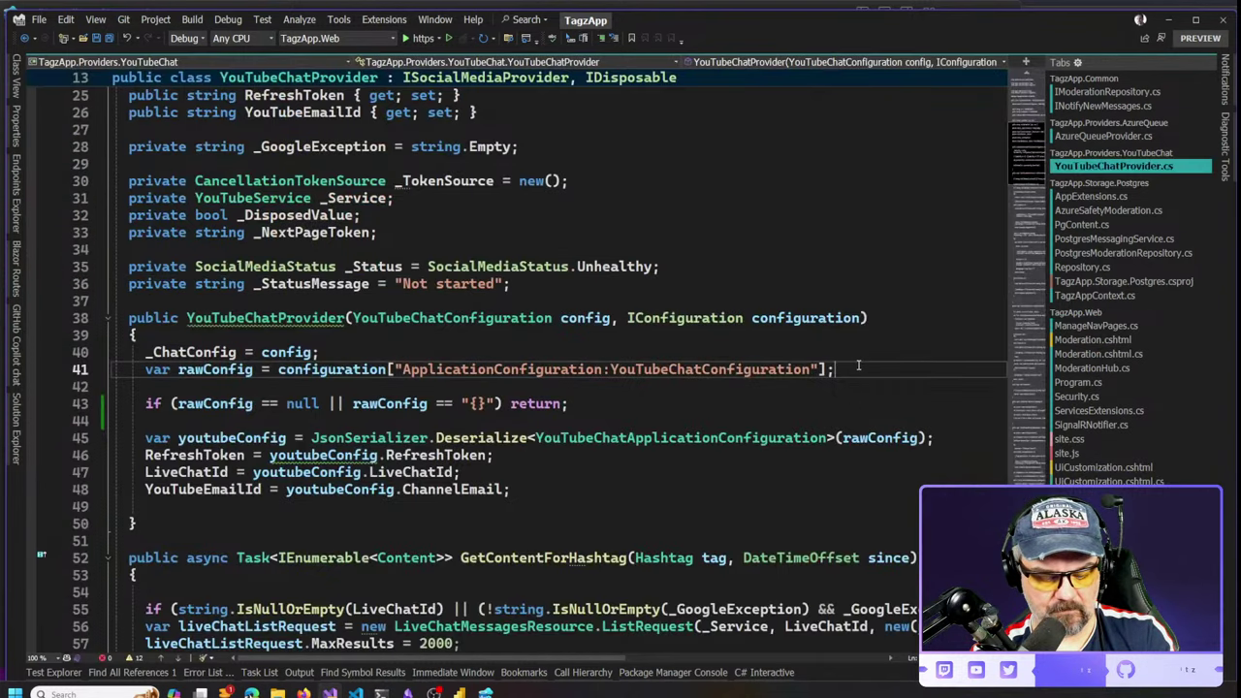
Find and open TagzApp.Web's appsettings.json and examine the twitchchat provider's settings
{"action": "key", "text": "ctrl+t"}
{"action": "type", "text": "appsettings.js"}
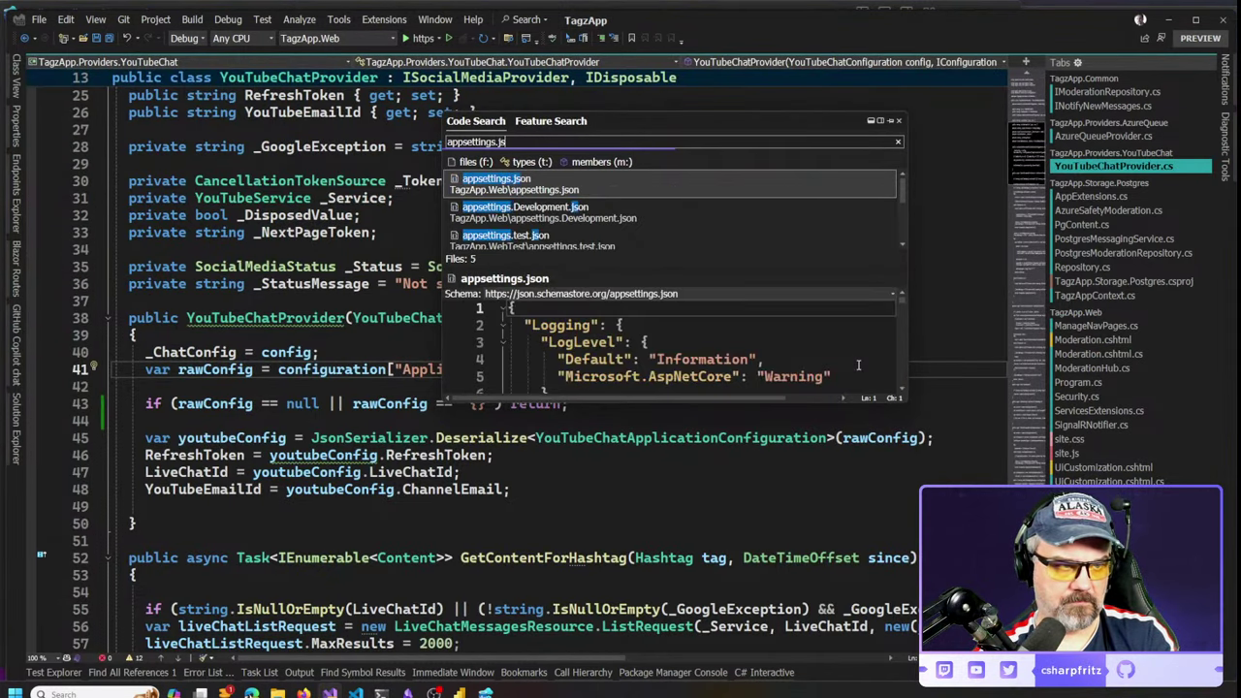
{"action": "key", "text": "Return"}
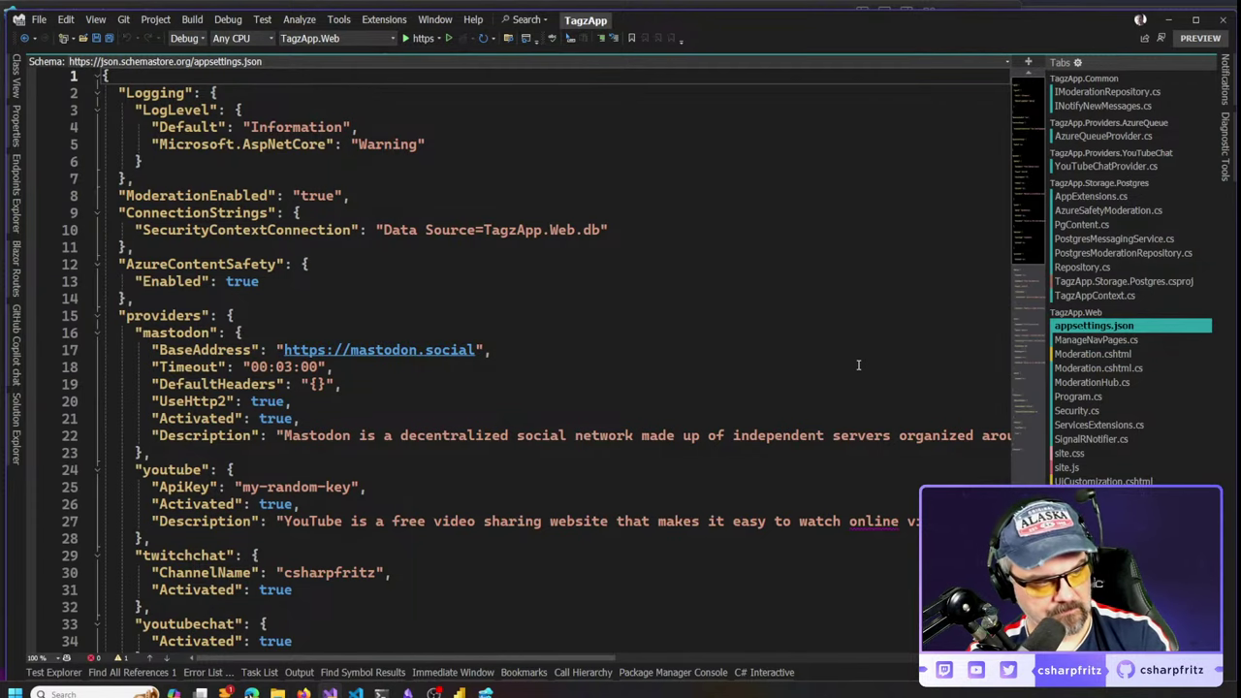
{"action": "scroll", "coordinate": [681, 296], "scroll_direction": "down", "scroll_amount": 3}
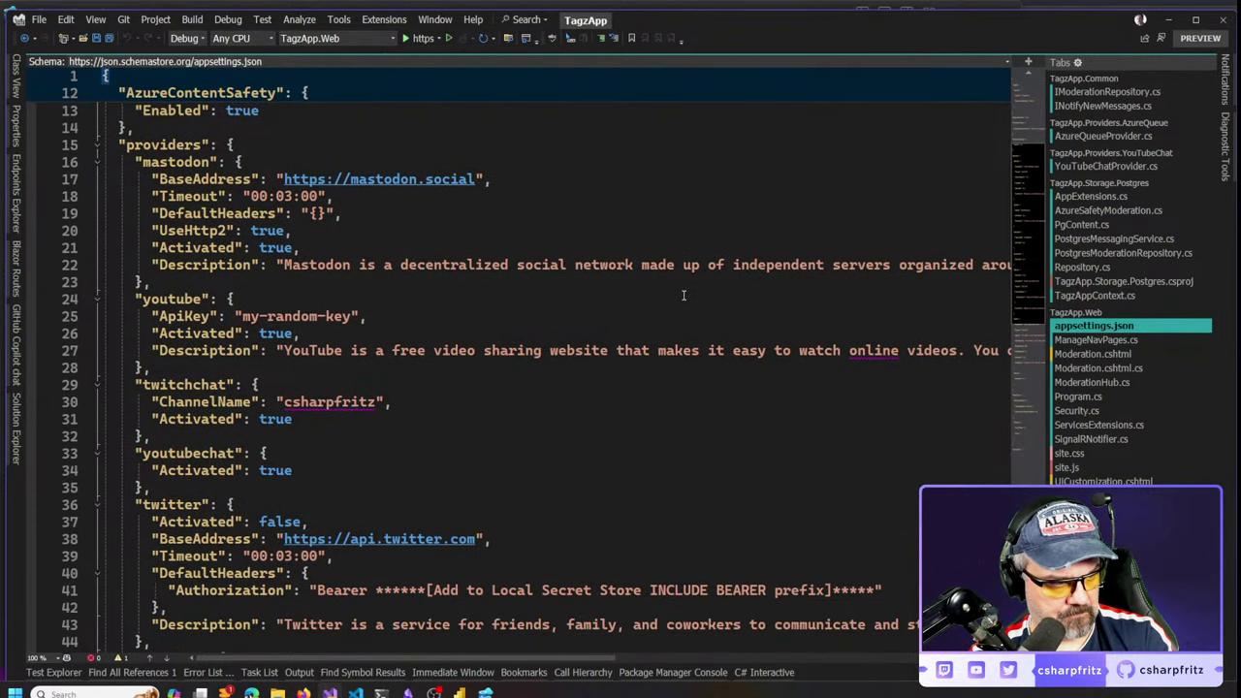
{"action": "left_click_drag", "start_coordinate": [184, 384], "coordinate": [152, 437]}
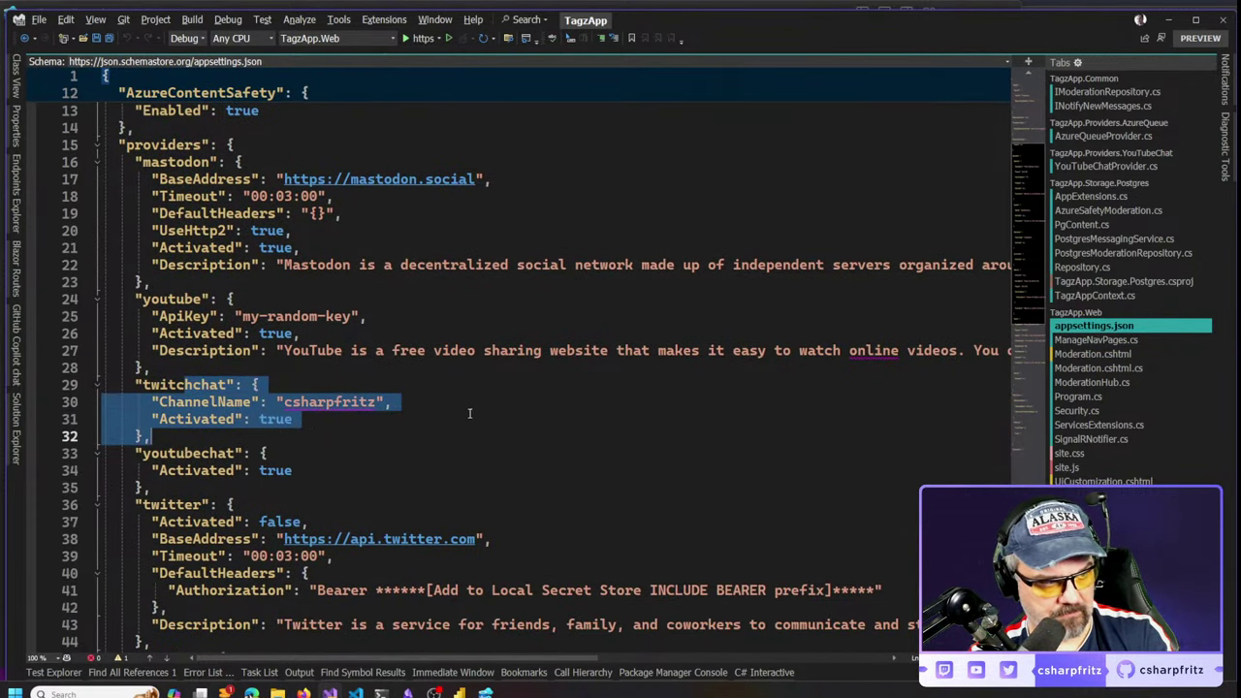
Switch back to Firefox, review the moderation feed, and visit the Admin page before reopening Moderation
{"action": "key", "text": "alt+Tab"}
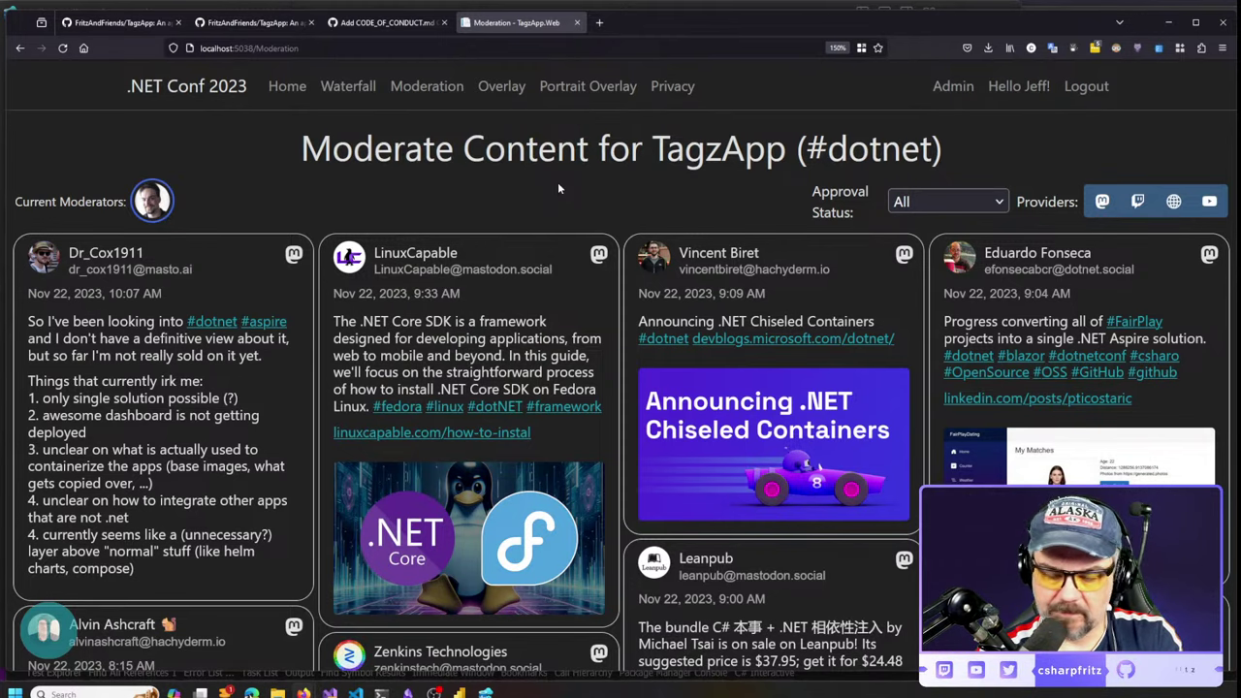
{"action": "mouse_move", "coordinate": [547, 349]}
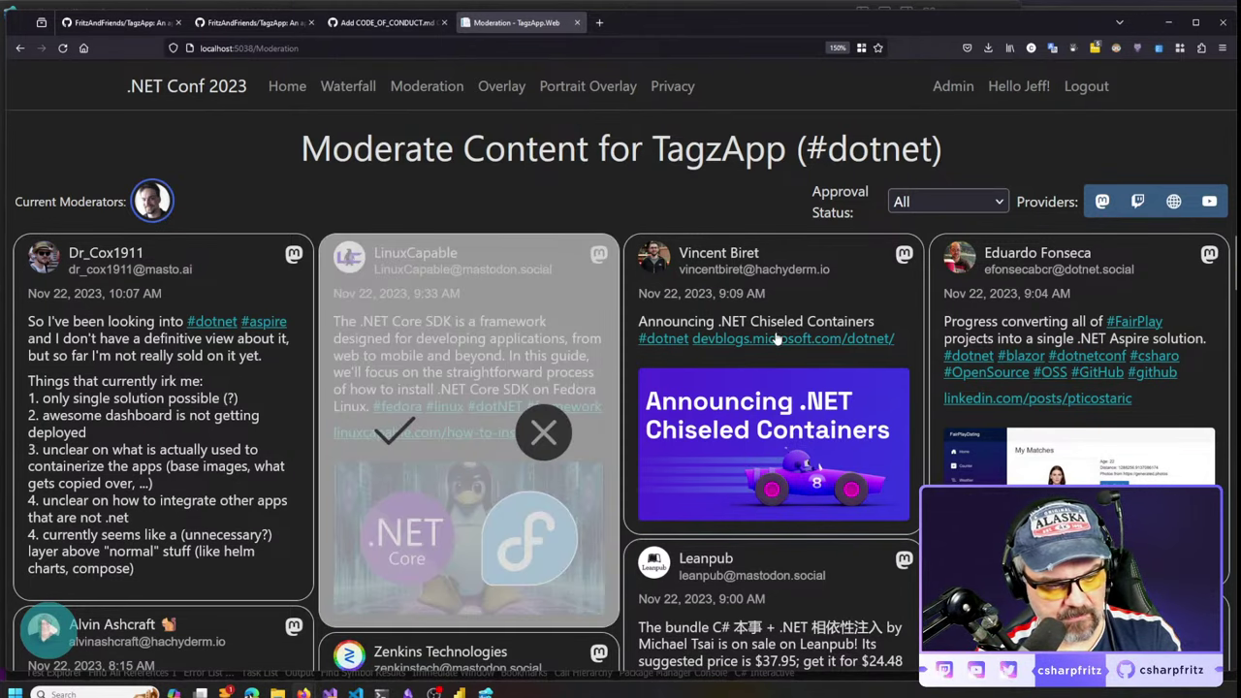
{"action": "scroll", "coordinate": [776, 337], "scroll_direction": "down", "scroll_amount": 8}
{"action": "scroll", "coordinate": [737, 330], "scroll_direction": "up", "scroll_amount": 8}
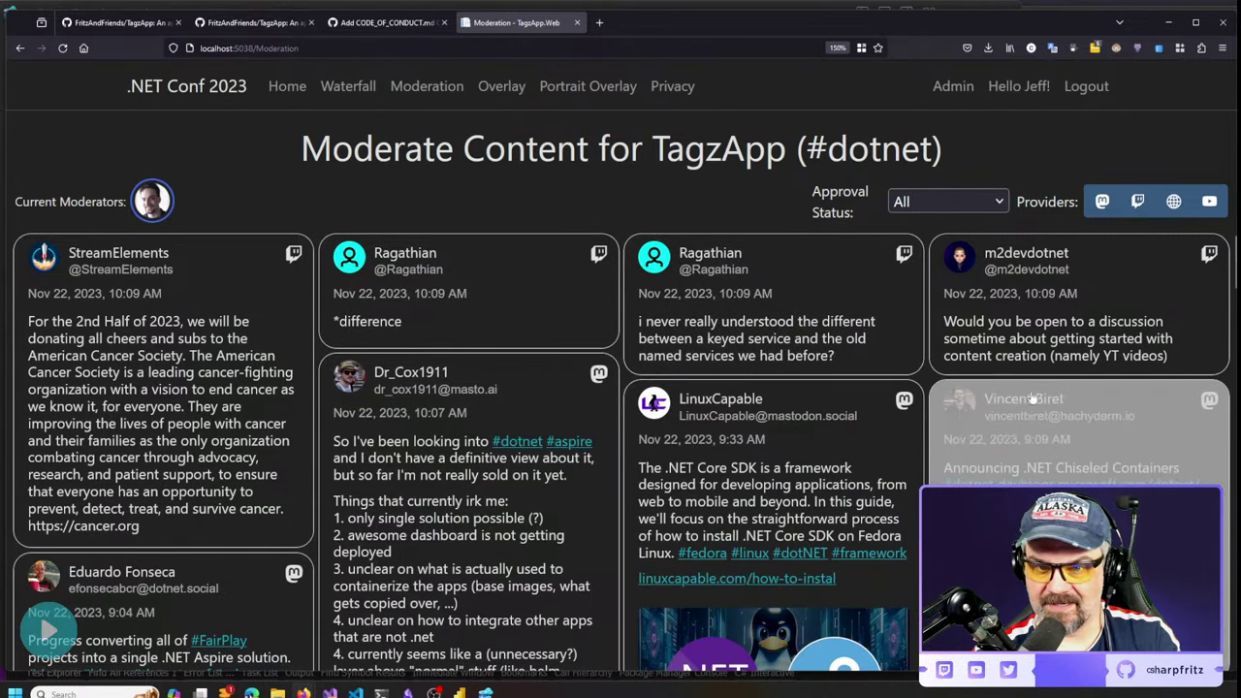
{"action": "left_click", "coordinate": [953, 86]}
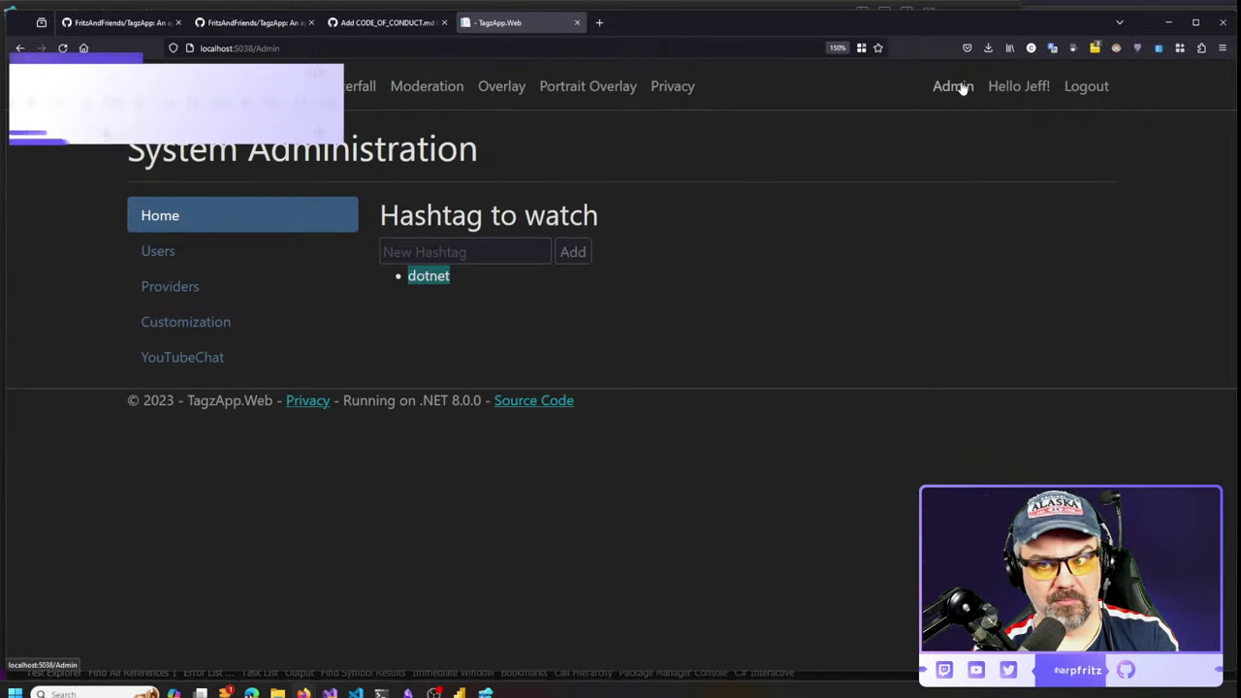
{"action": "left_click", "coordinate": [427, 86]}
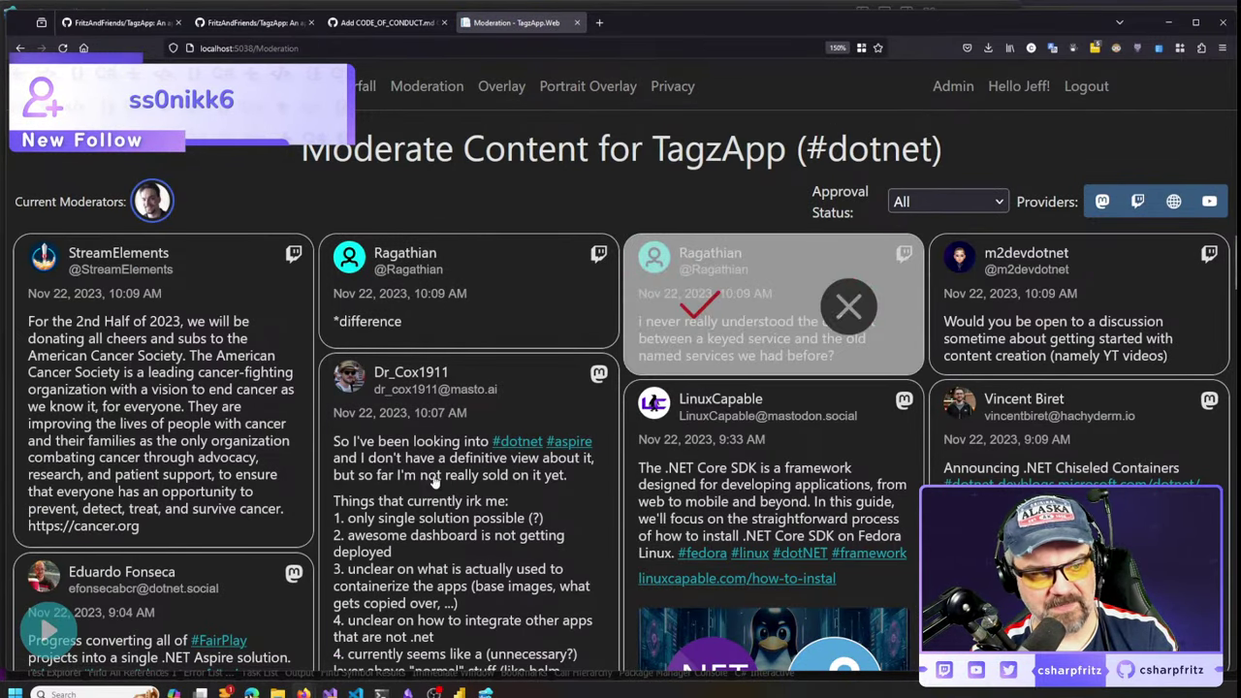
Approve the Twitch message about keyed versus named services and check it on the Waterfall page
{"action": "mouse_move", "coordinate": [633, 405]}
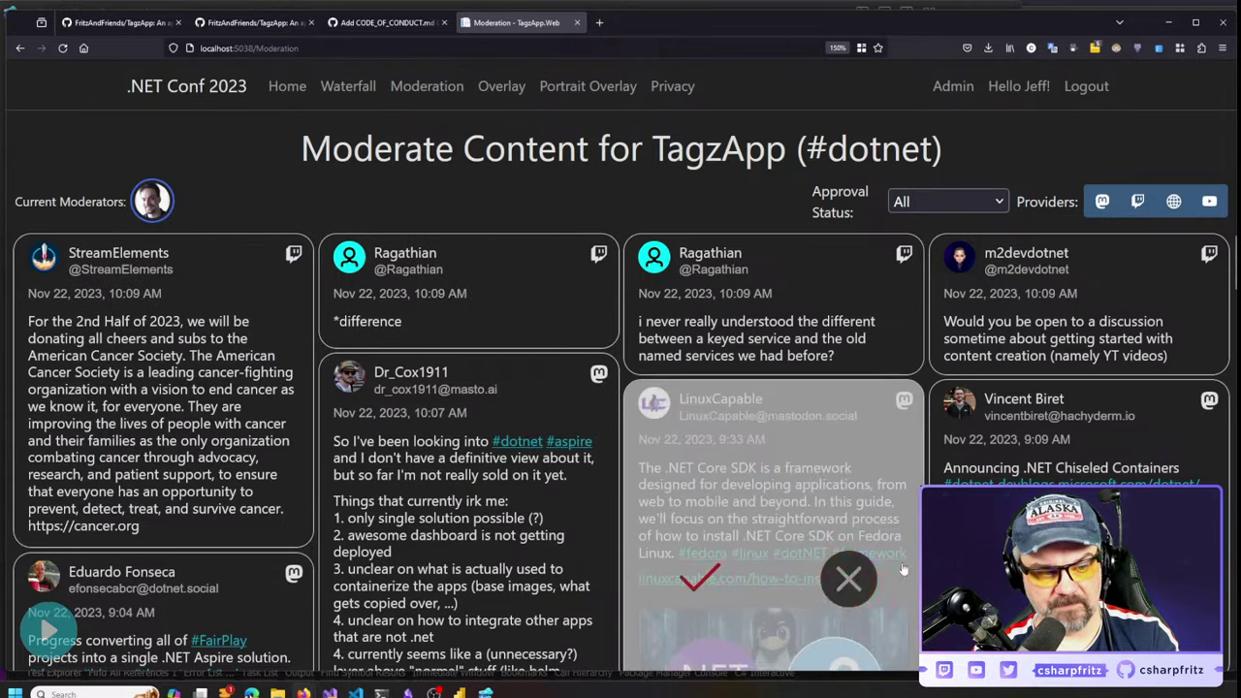
{"action": "mouse_move", "coordinate": [274, 372]}
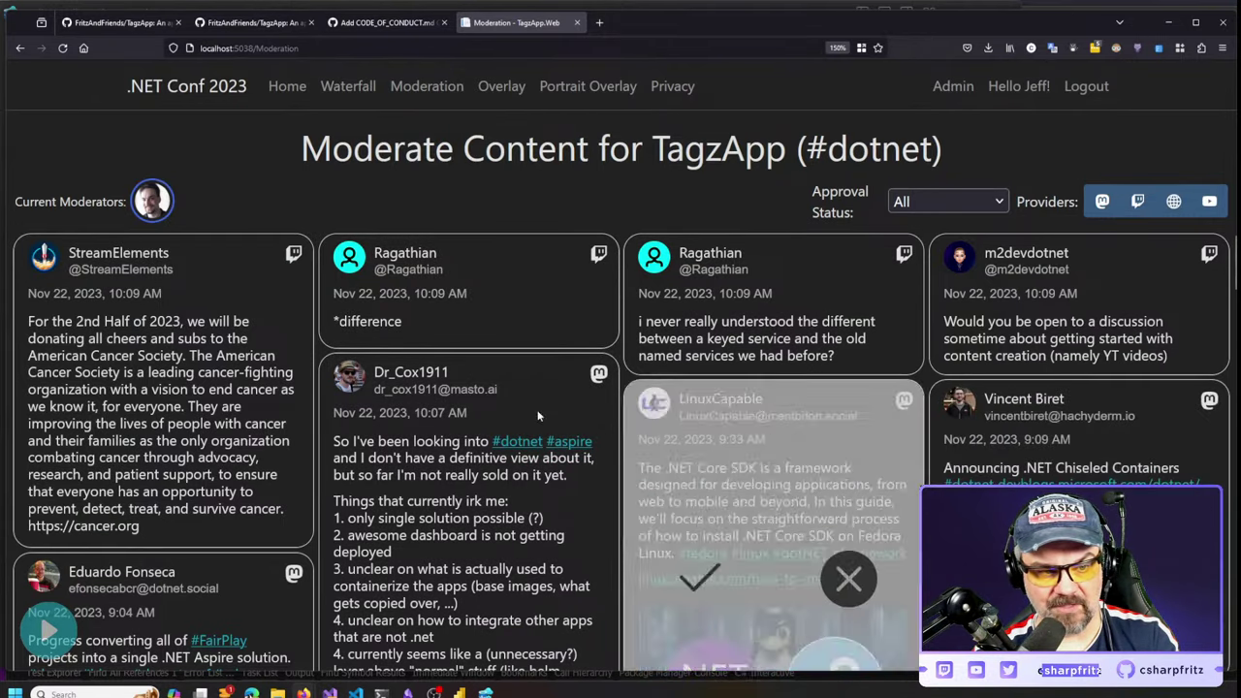
{"action": "mouse_move", "coordinate": [766, 266]}
{"action": "left_click", "coordinate": [702, 308]}
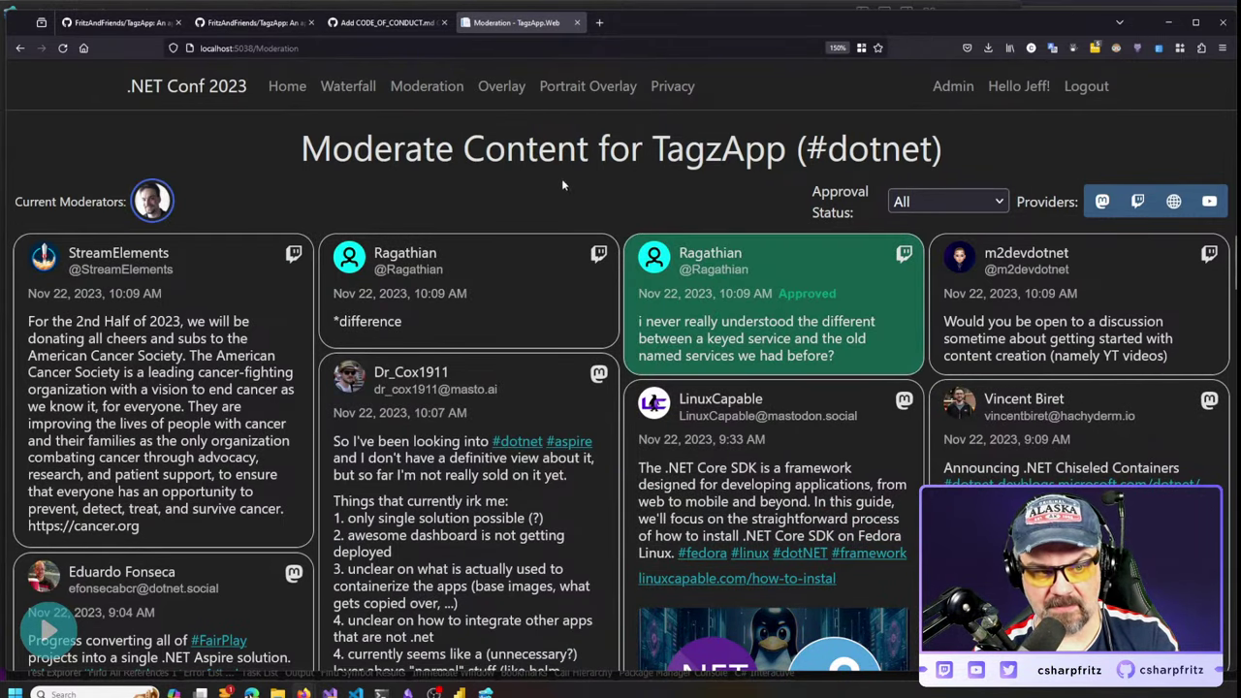
{"action": "left_click", "coordinate": [347, 87]}
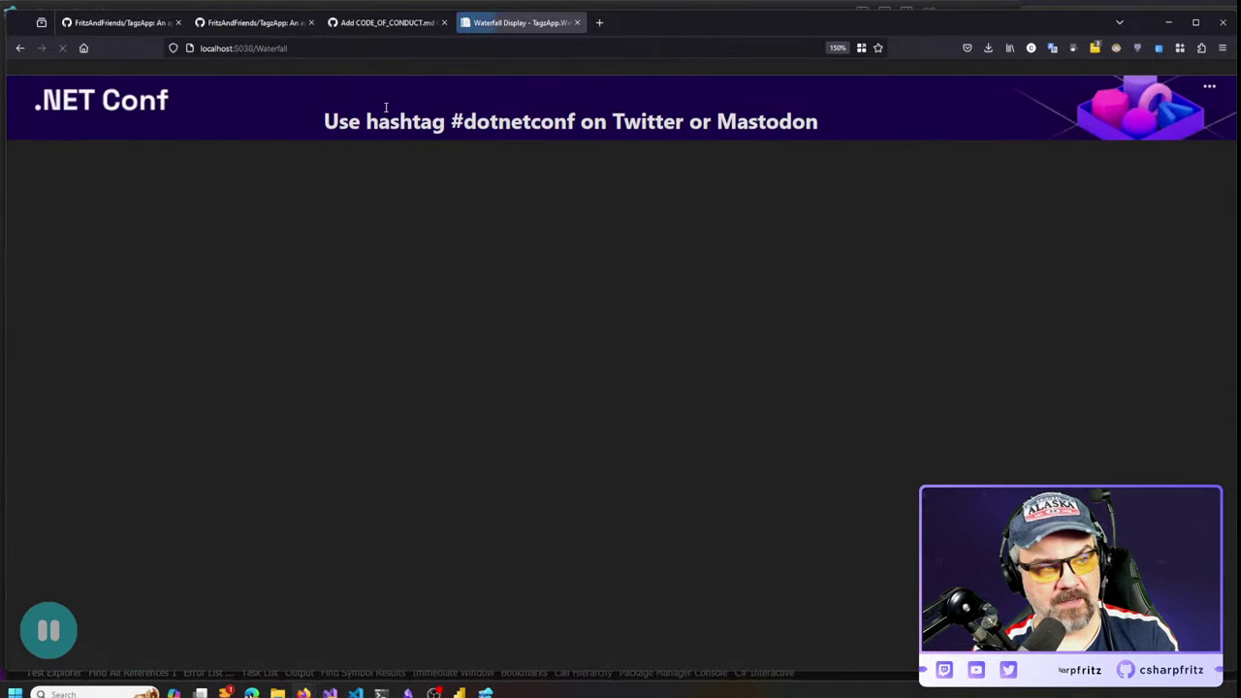
{"action": "mouse_move", "coordinate": [558, 97]}
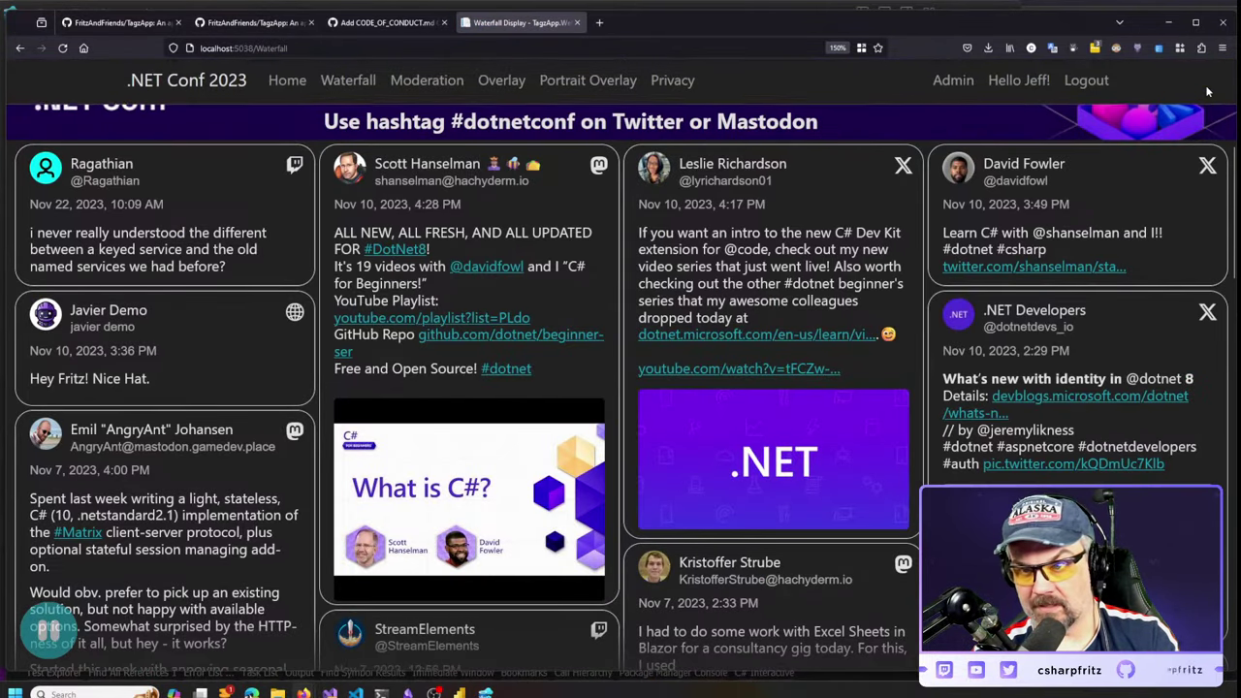
Open the Moderation page in a separate tab, and enlarge and close the keyed-services message on the Waterfall display
{"action": "middle_click", "coordinate": [427, 86]}
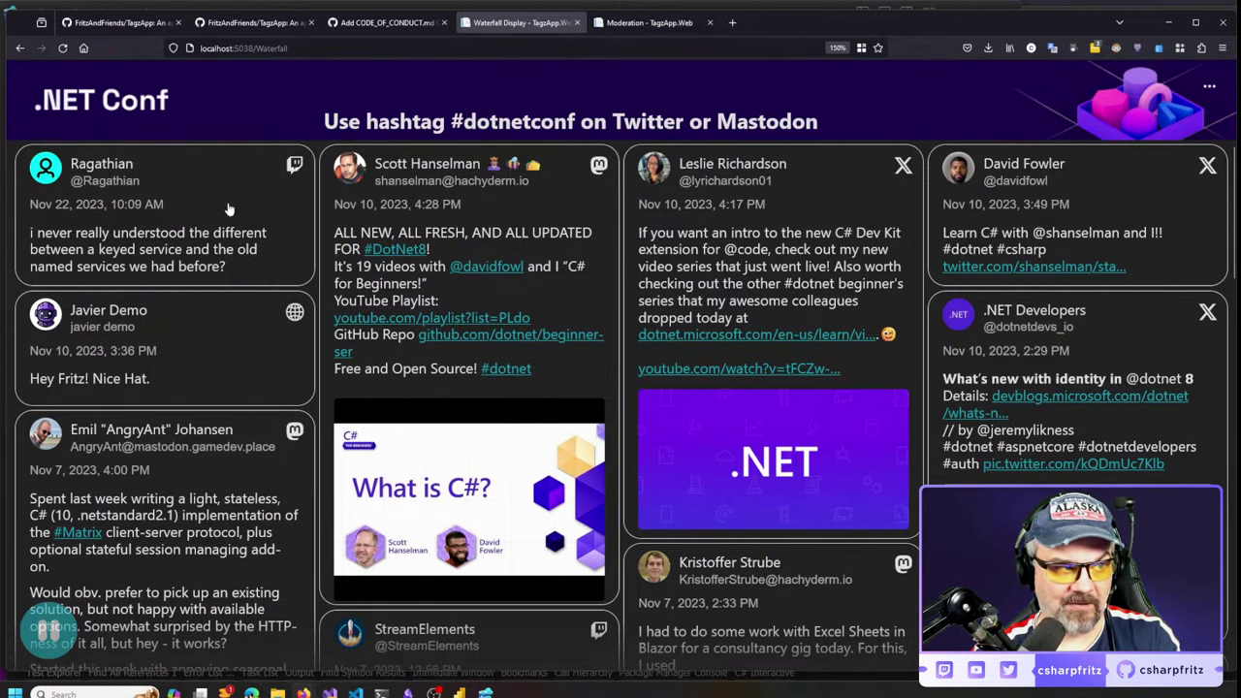
{"action": "left_click", "coordinate": [166, 242]}
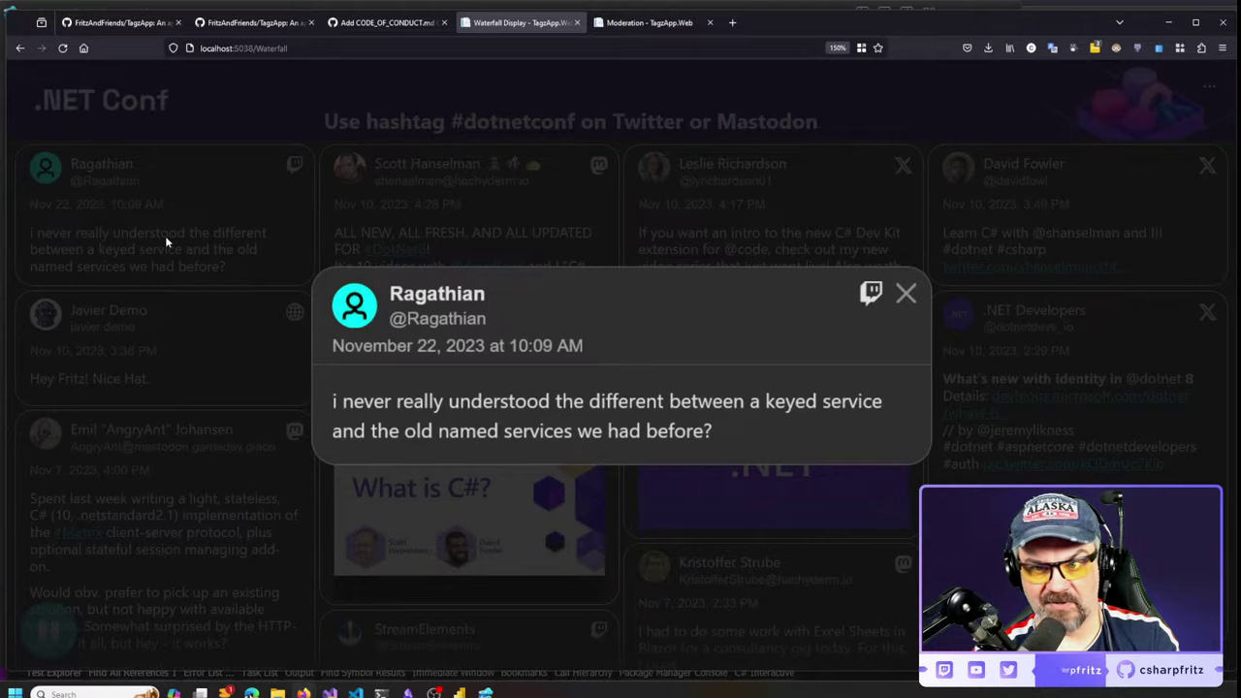
{"action": "left_click", "coordinate": [881, 193]}
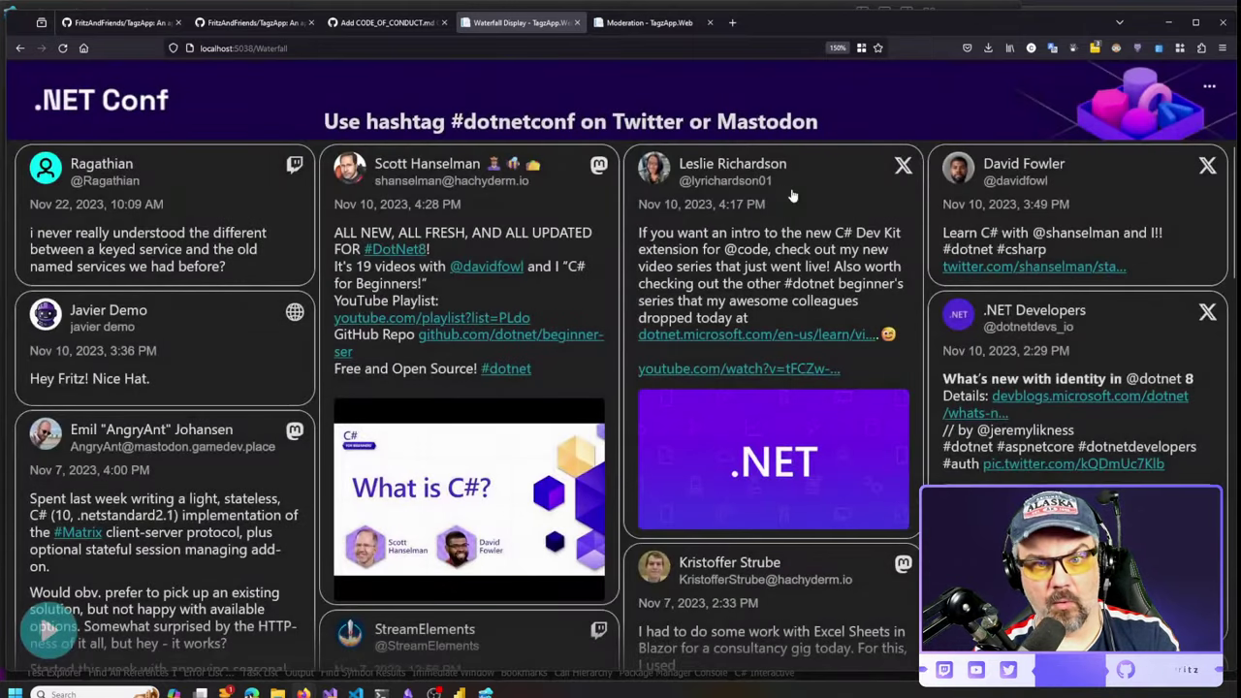
Open the Overlay page in its own tab and return to the Waterfall display to show the keyed-services message
{"action": "left_click", "coordinate": [650, 23]}
{"action": "middle_click", "coordinate": [501, 87]}
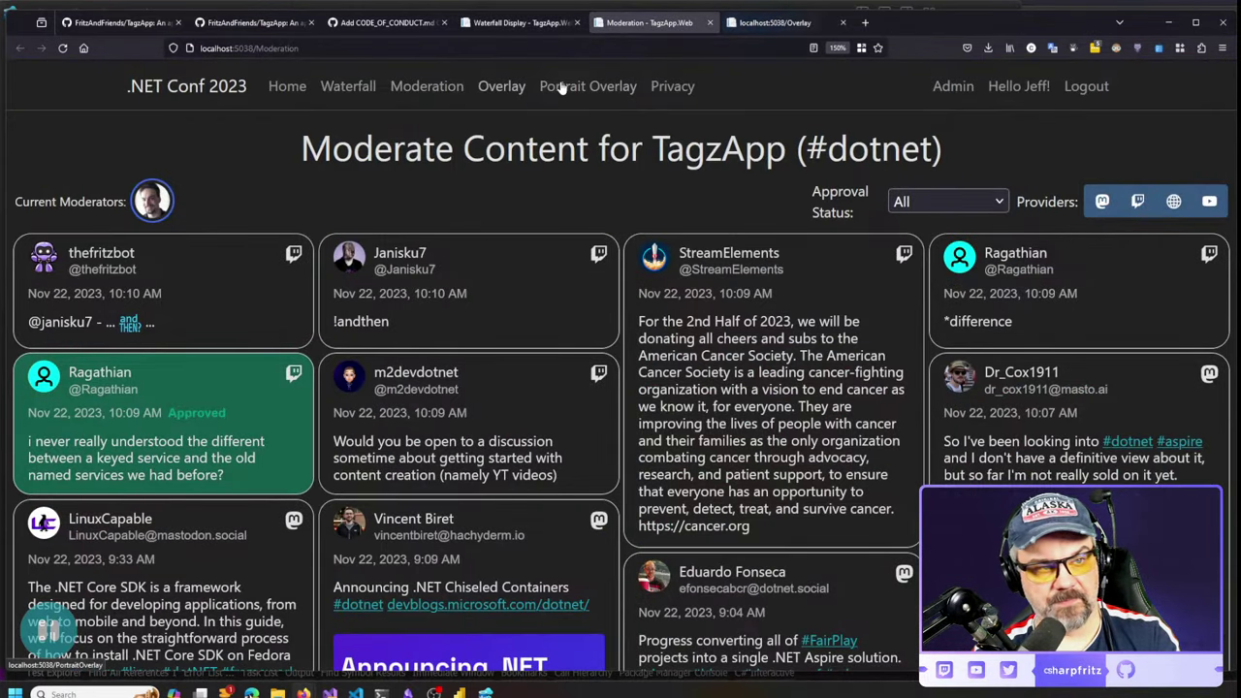
{"action": "left_click", "coordinate": [729, 25]}
{"action": "left_click", "coordinate": [523, 27]}
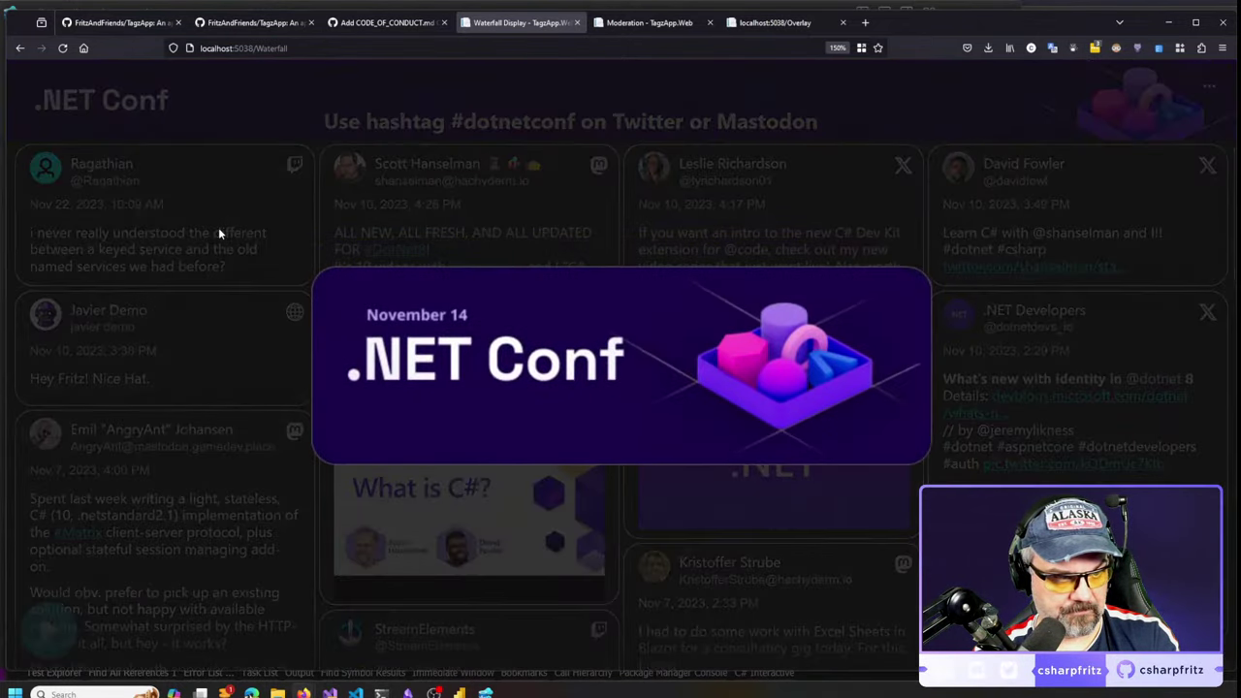
Show the keyed-services message from the Waterfall display, check it on the Overlay page, and return to the Moderation page
{"action": "left_click", "coordinate": [218, 233]}
{"action": "left_click", "coordinate": [776, 22]}
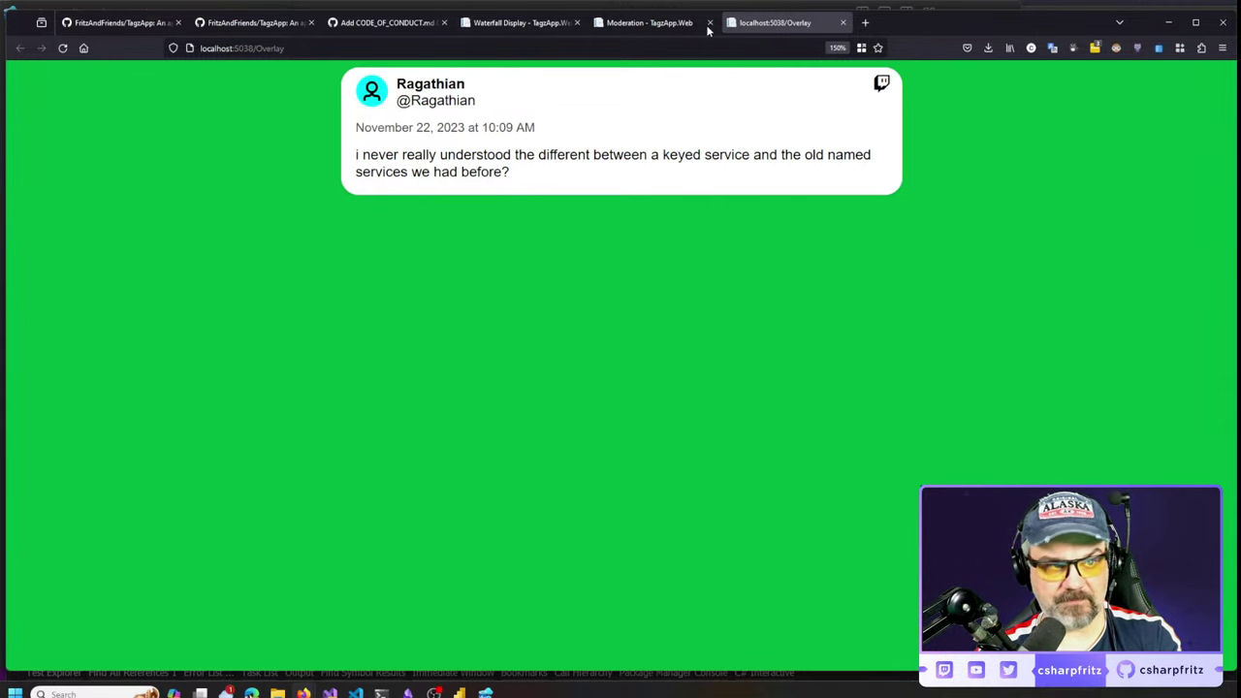
{"action": "left_click", "coordinate": [636, 26]}
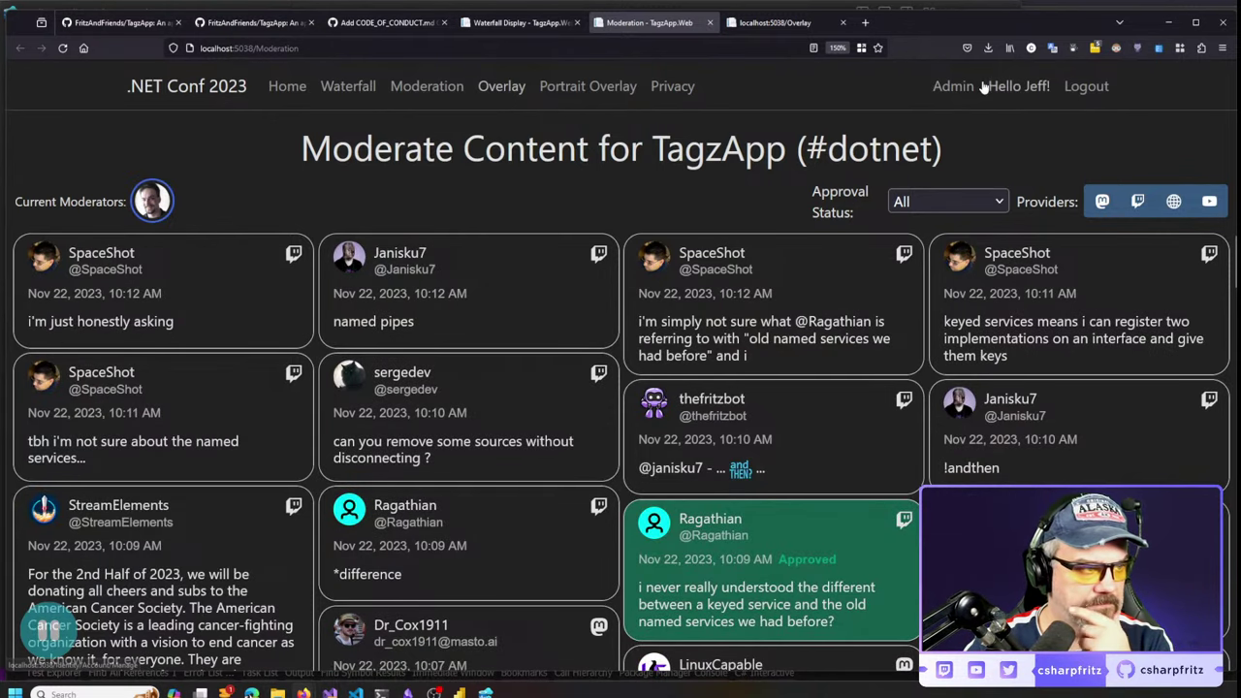
Close the CODE_OF_CONDUCT.md commit page and view the TagzApp repository page
{"action": "left_click", "coordinate": [433, 21]}
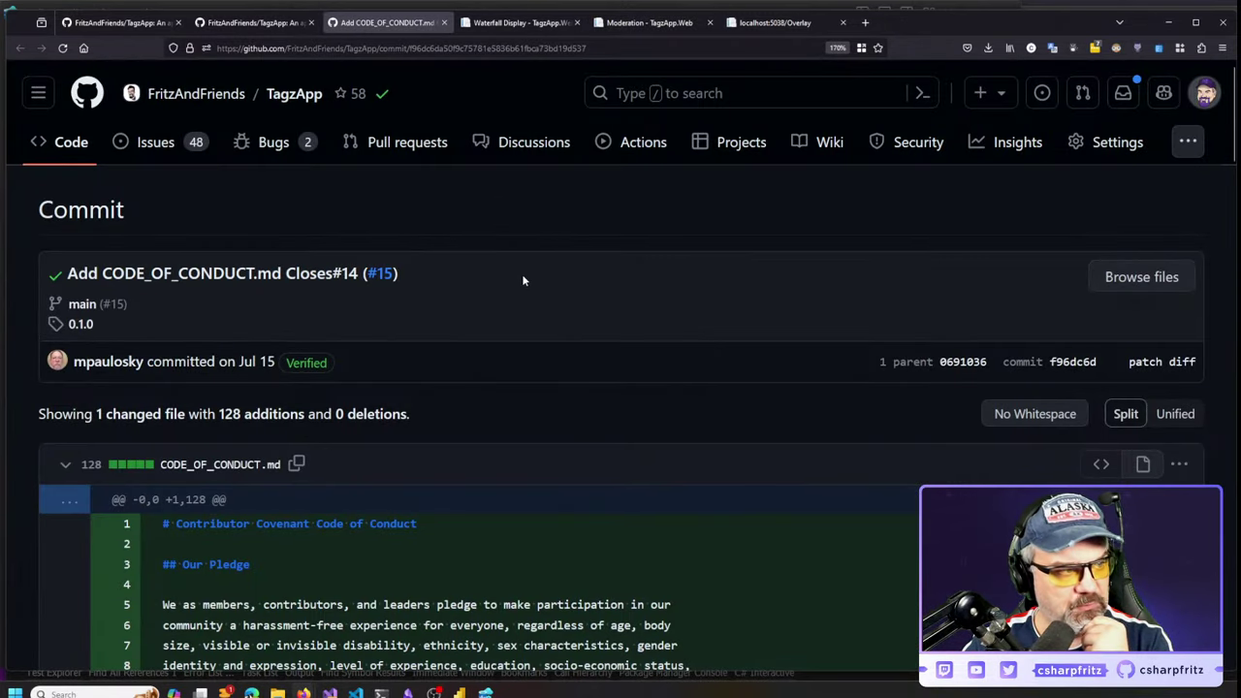
{"action": "left_click", "coordinate": [444, 22]}
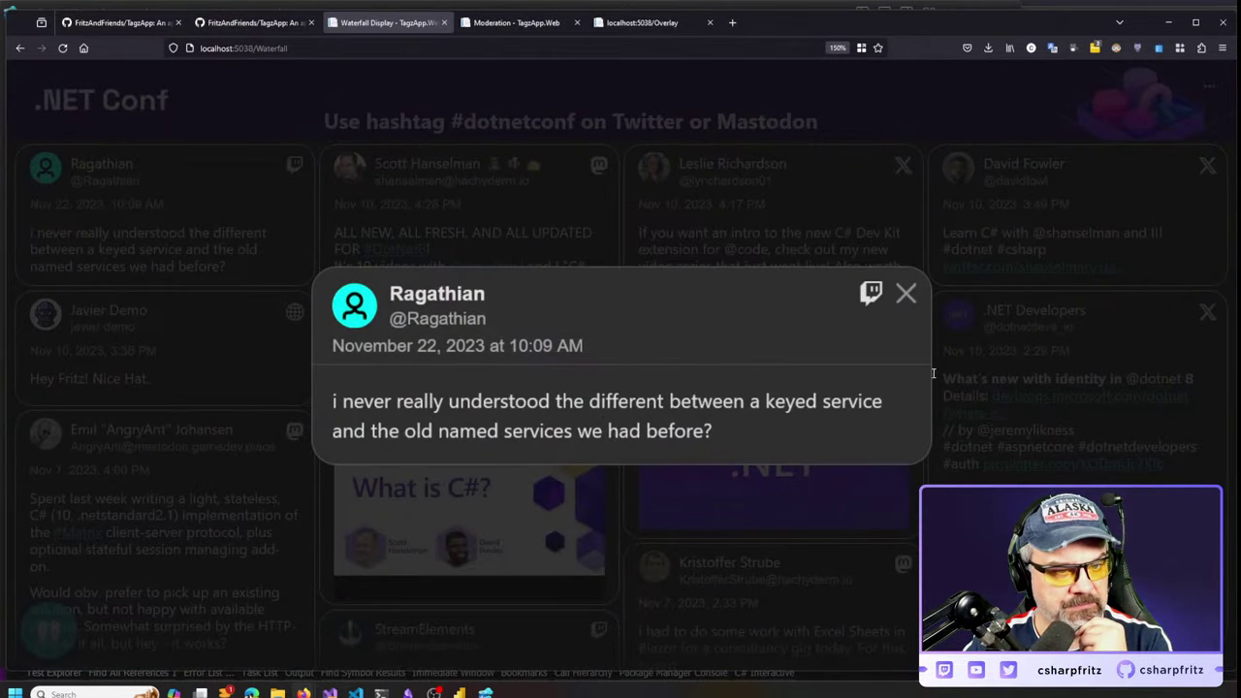
{"action": "left_click", "coordinate": [240, 22]}
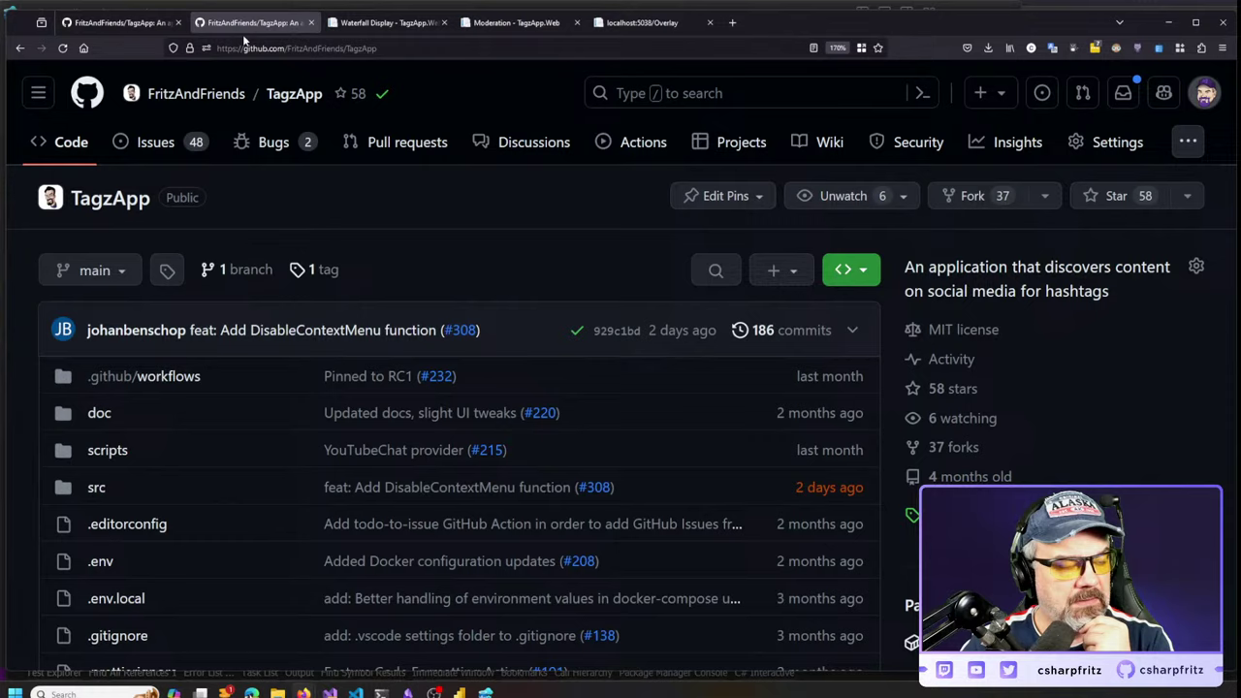
Close the enlarged message on the Waterfall display, and enlarge the C# for Beginners post followed by the C# Dev Kit post
{"action": "left_click", "coordinate": [388, 22]}
{"action": "left_click", "coordinate": [907, 294]}
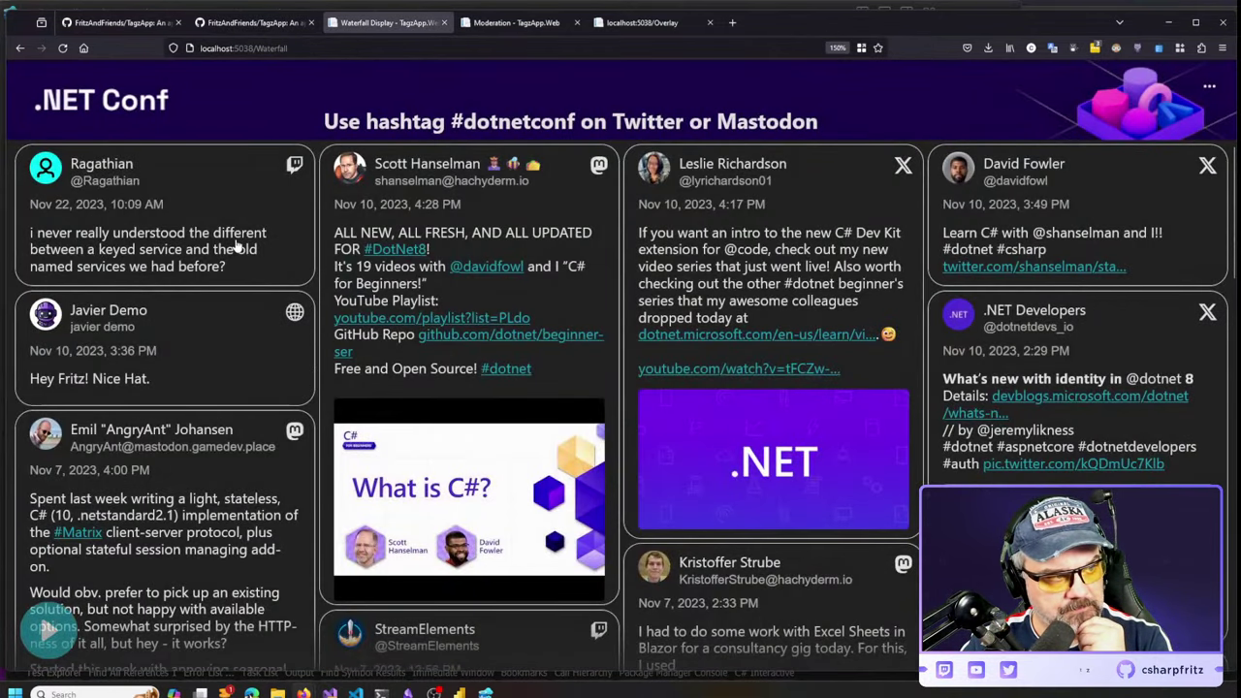
{"action": "left_click", "coordinate": [421, 229]}
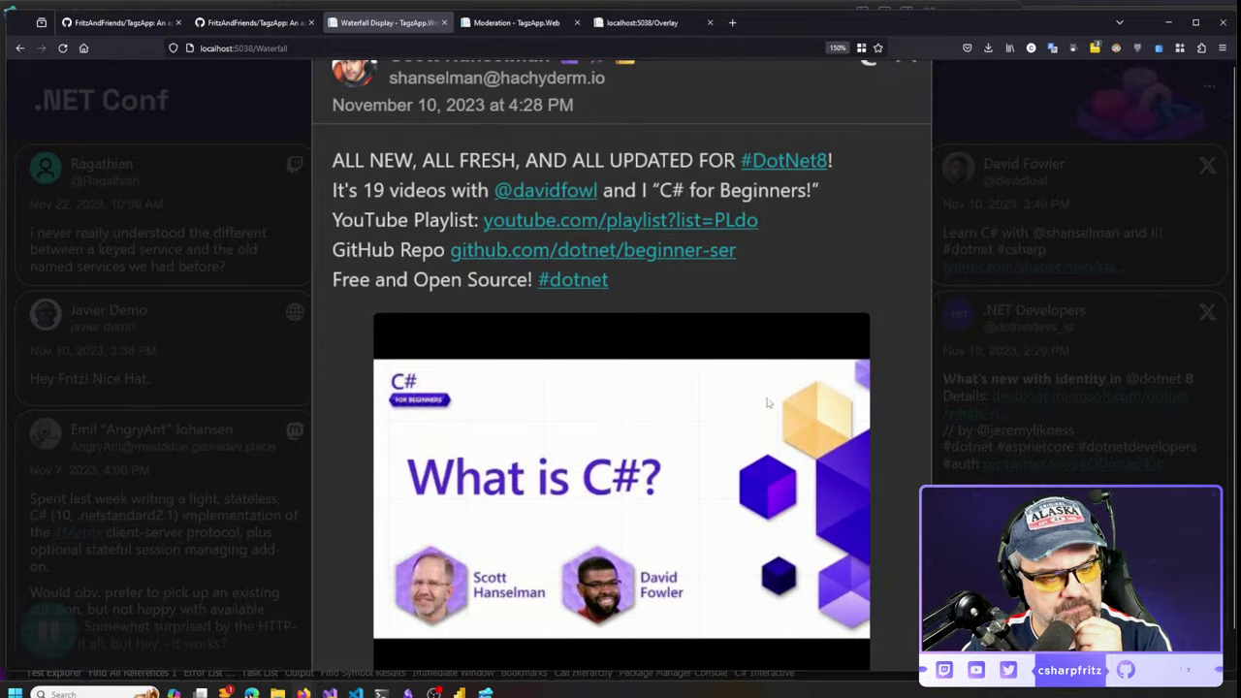
{"action": "left_click", "coordinate": [233, 412]}
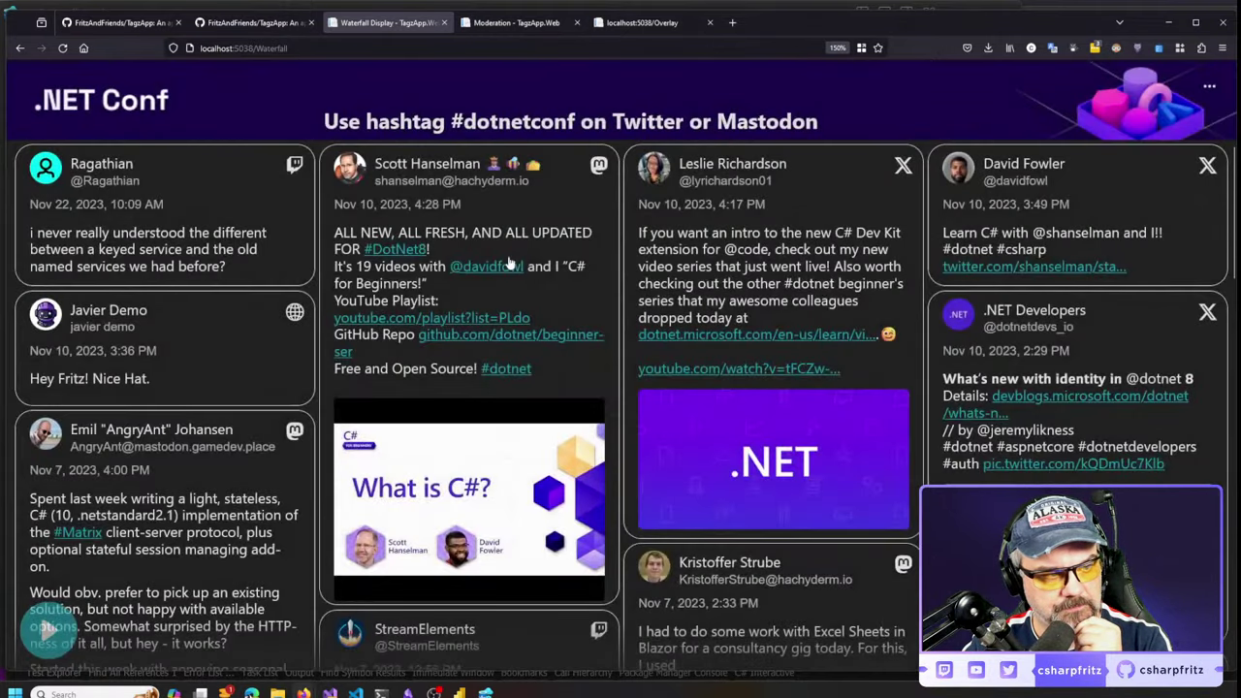
{"action": "left_click", "coordinate": [643, 398]}
Reduce the Waterfall page zoom to 120% and test closing and reopening enlarged posts
{"action": "key", "text": "ctrl+minus"}
{"action": "key", "text": "ctrl+minus"}
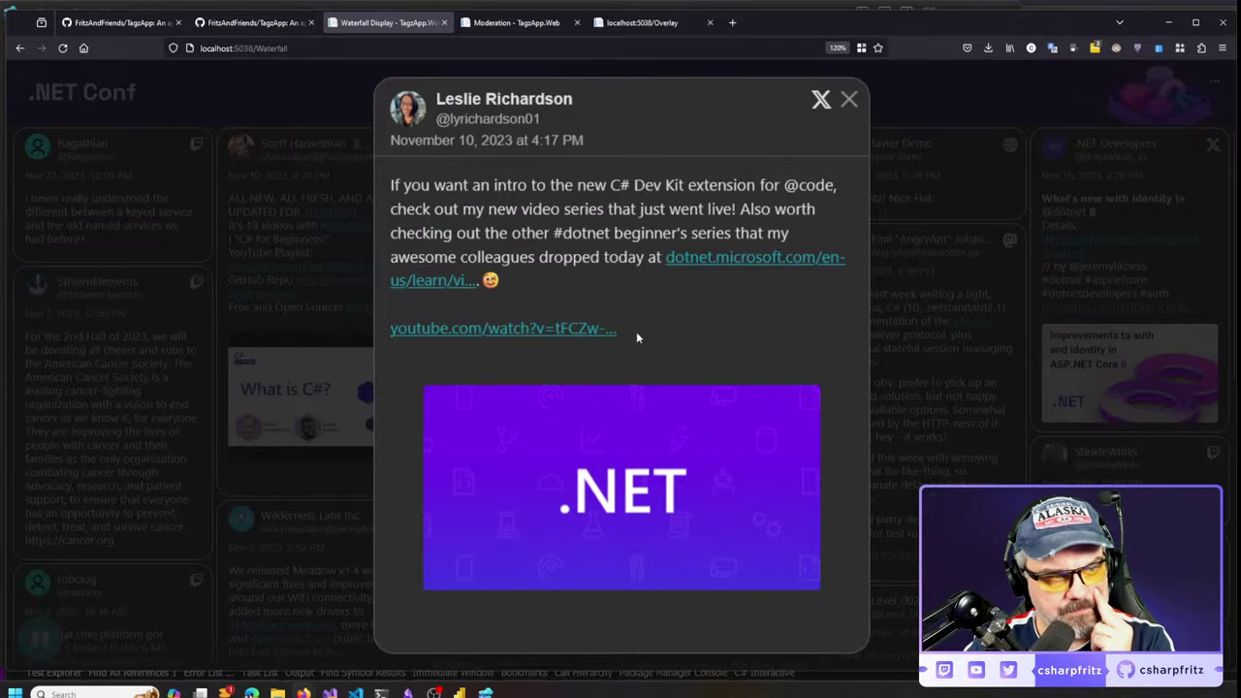
{"action": "left_click", "coordinate": [304, 278]}
{"action": "left_click", "coordinate": [370, 245]}
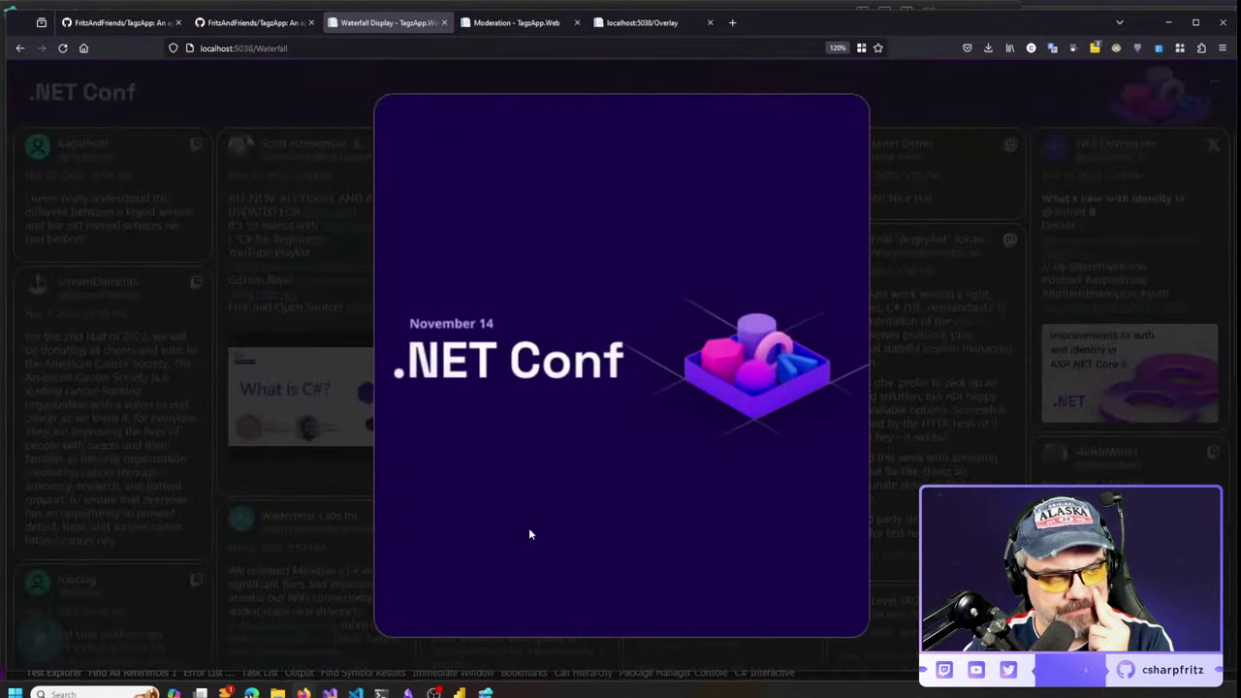
{"action": "left_click", "coordinate": [245, 507]}
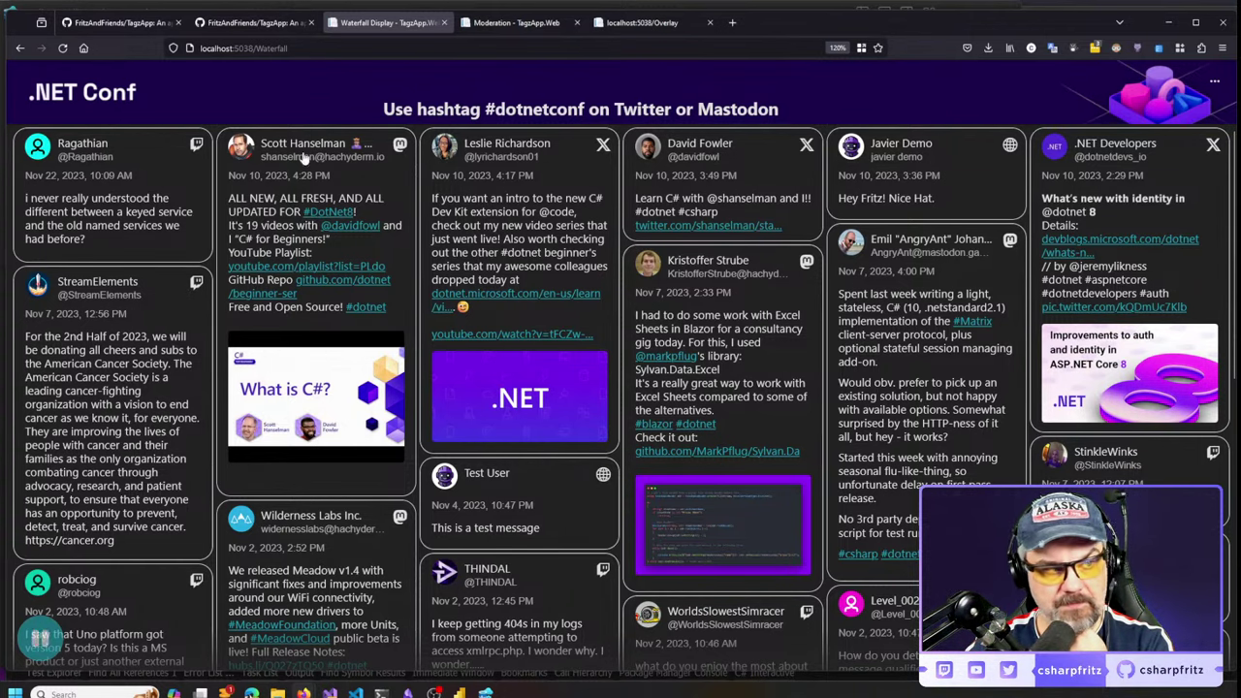
Approve the Twitch message explaining that keyed services register two implementations, and check it on the Waterfall display
{"action": "left_click", "coordinate": [287, 28]}
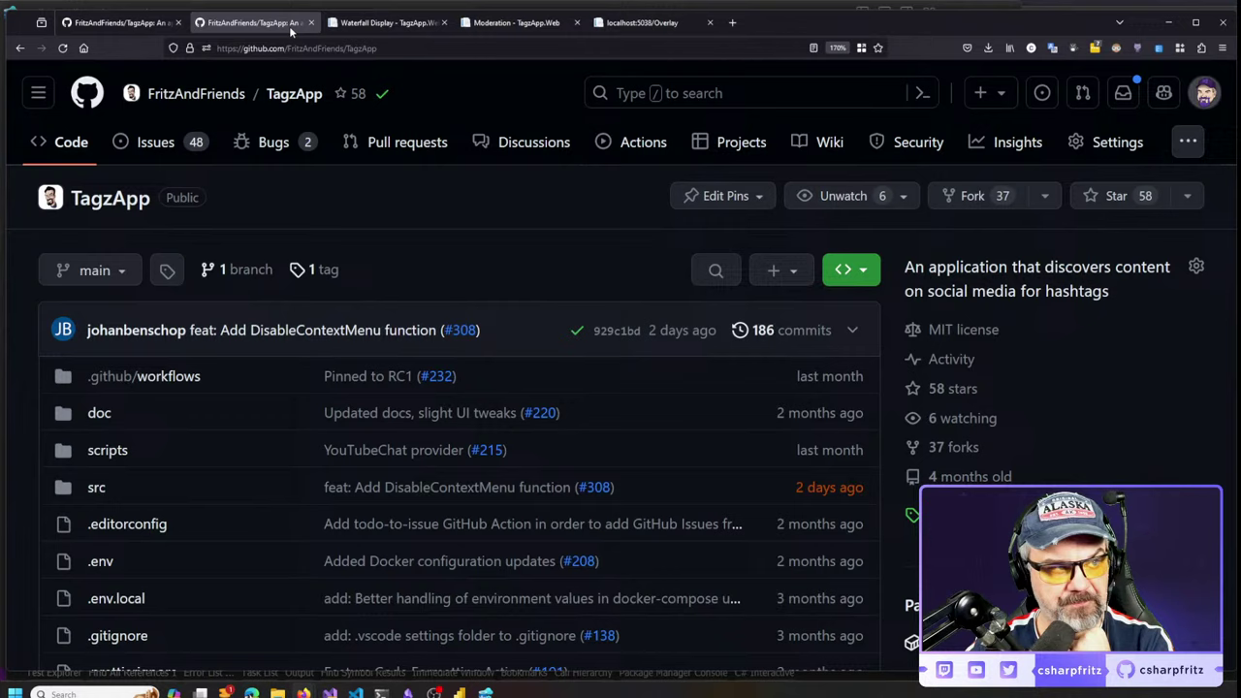
{"action": "left_click", "coordinate": [524, 22]}
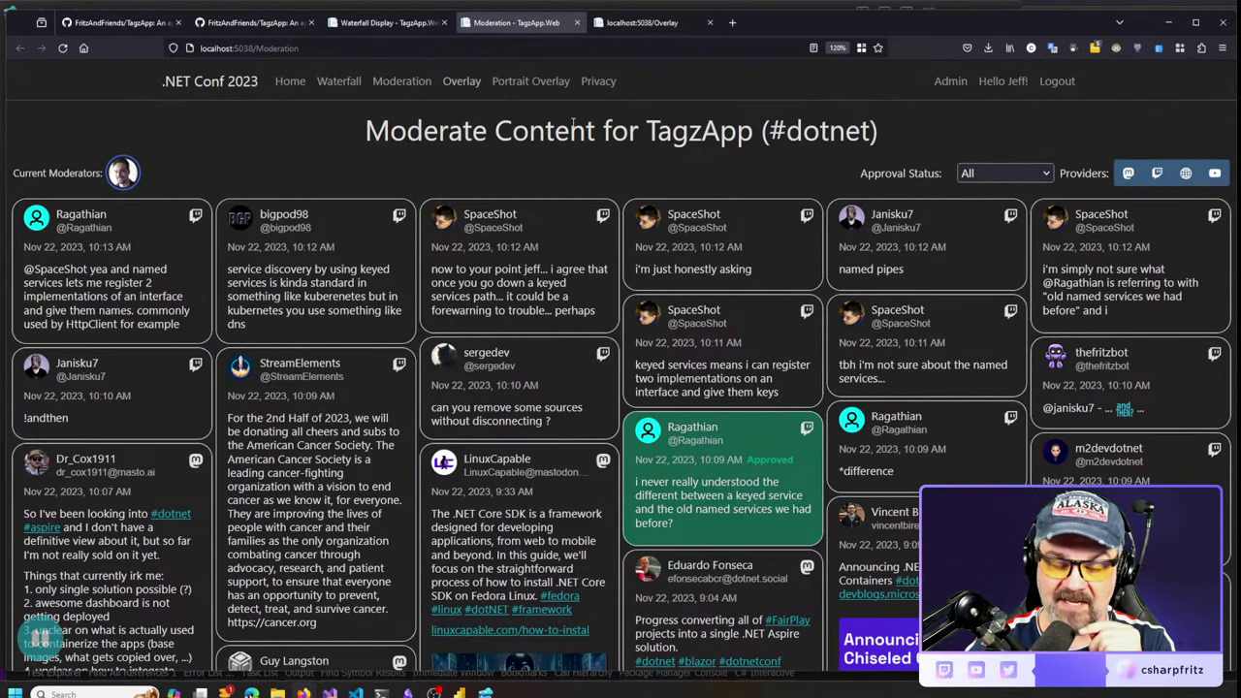
{"action": "mouse_move", "coordinate": [843, 561]}
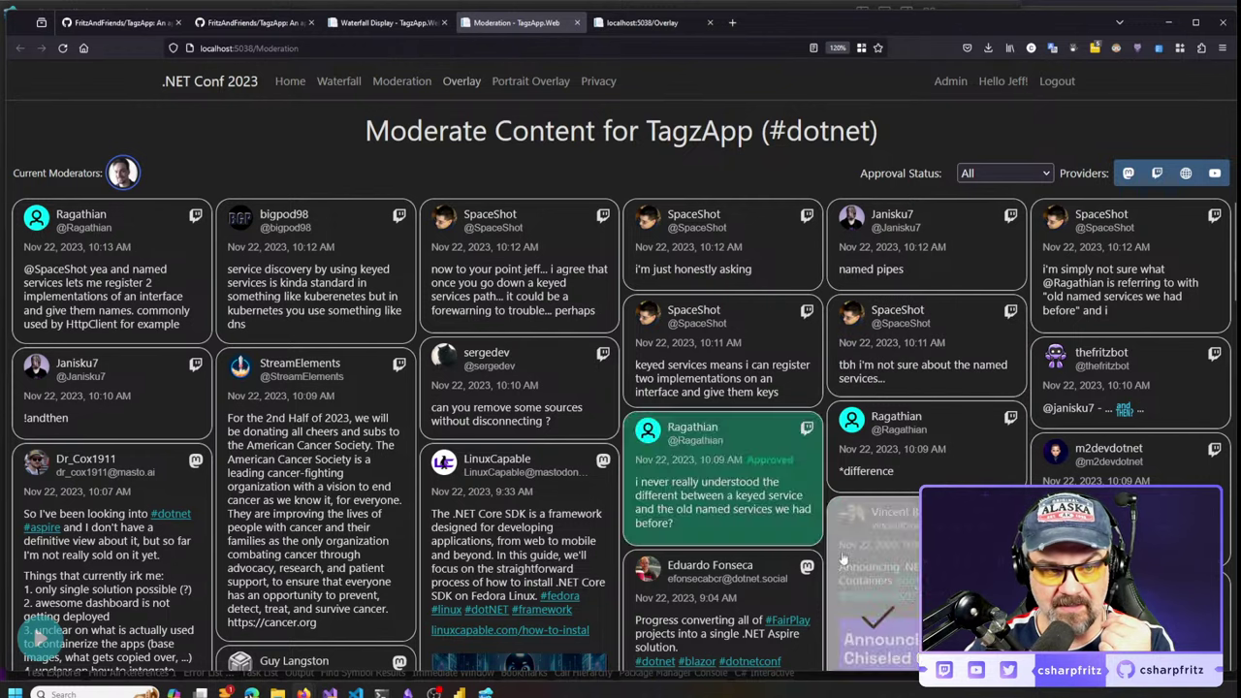
{"action": "left_click", "coordinate": [676, 355]}
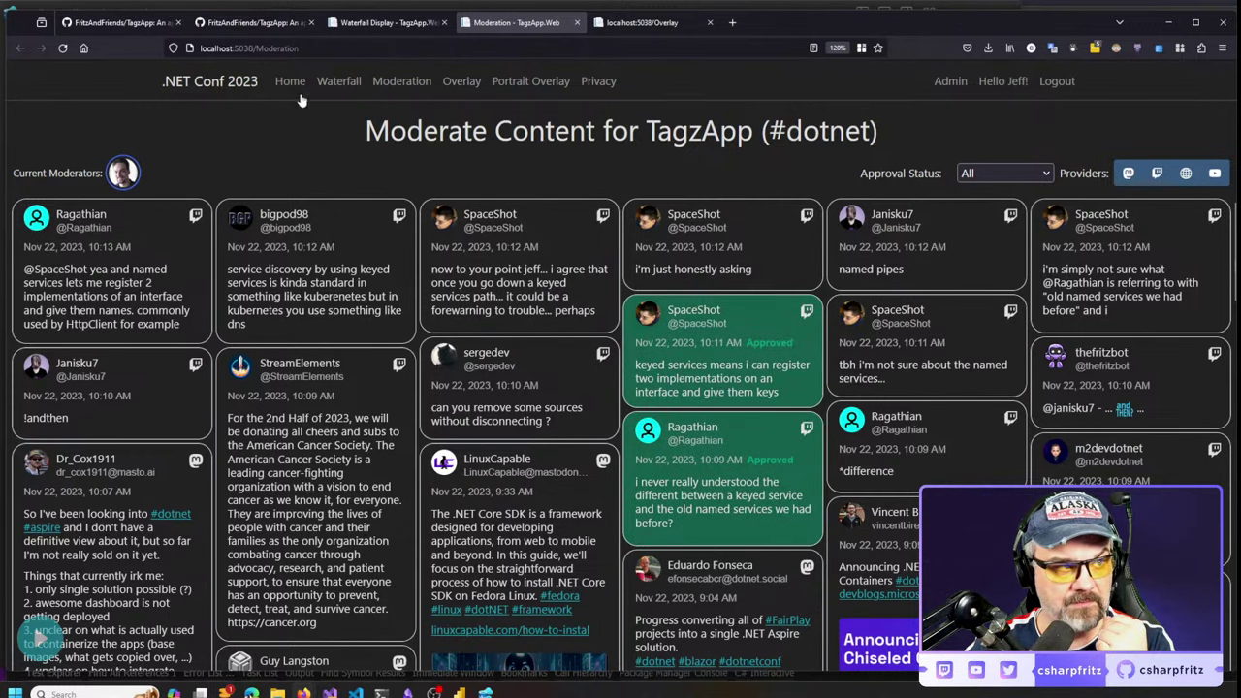
{"action": "left_click", "coordinate": [383, 22]}
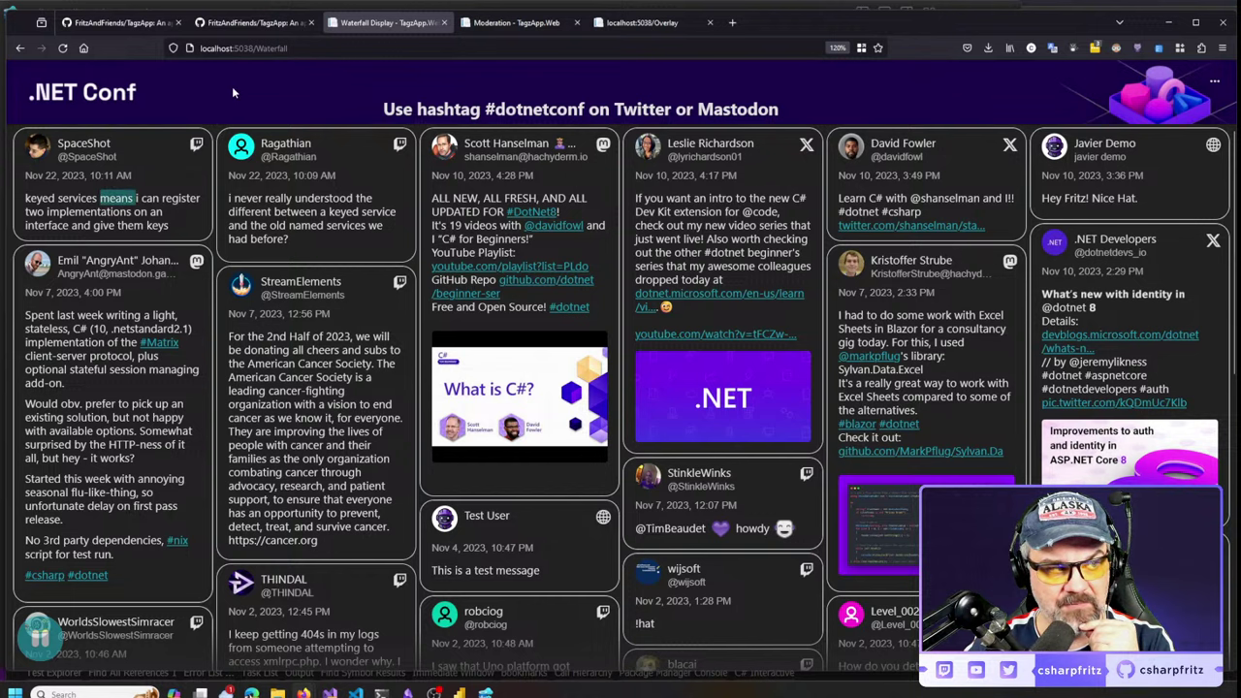
Inspect the Waterfall page's browser console for errors and close the developer tools
{"action": "key", "text": "F12"}
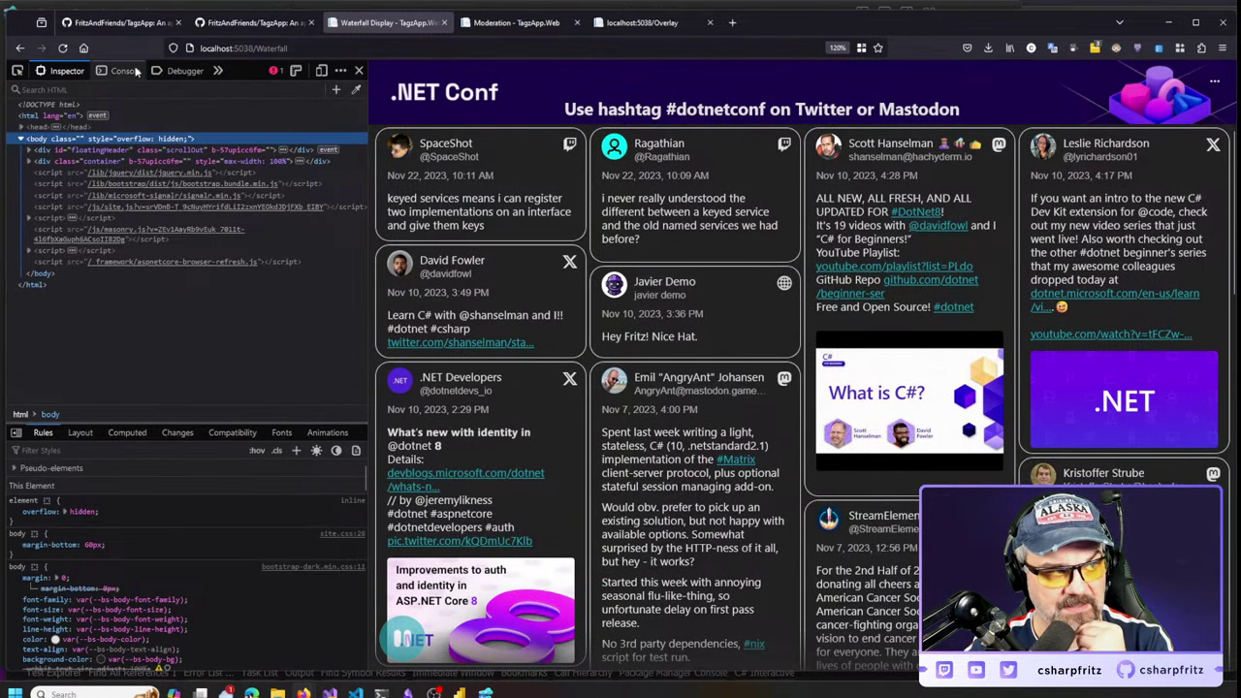
{"action": "left_click", "coordinate": [134, 72]}
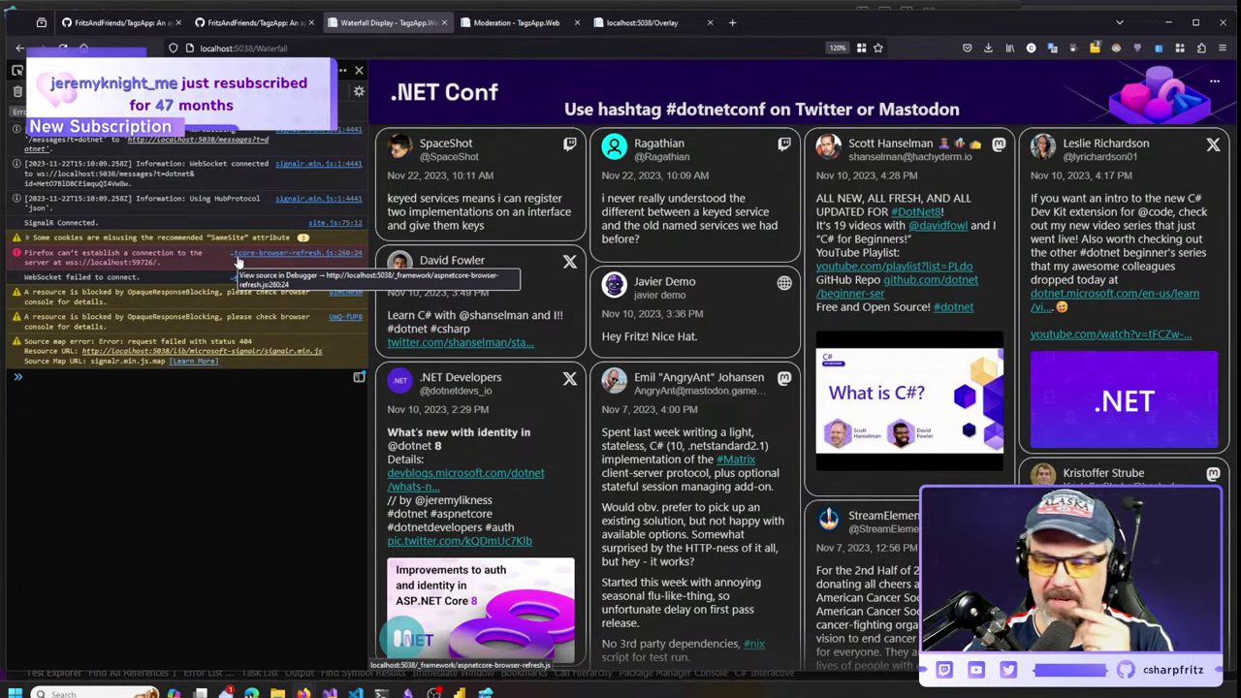
{"action": "left_click", "coordinate": [359, 70]}
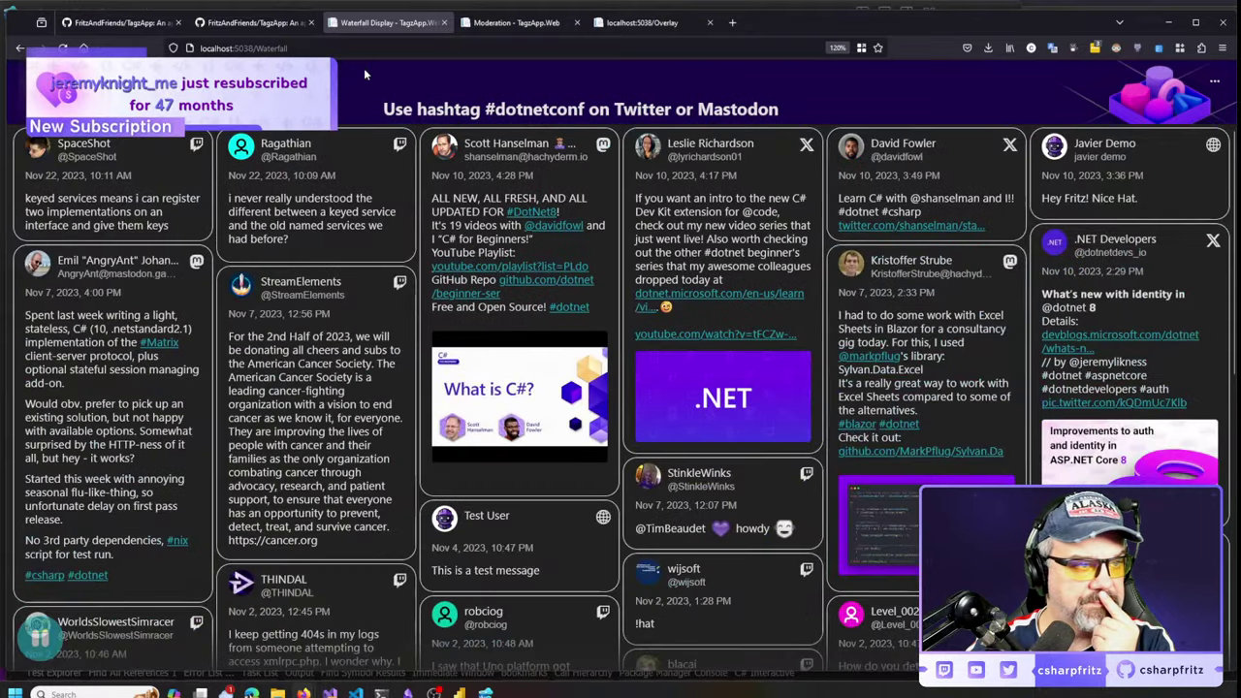
Start a new TagzApp GitHub issue titled "Bug: cannot open the same message twice consecutively on waterfall"
{"action": "left_click", "coordinate": [116, 22]}
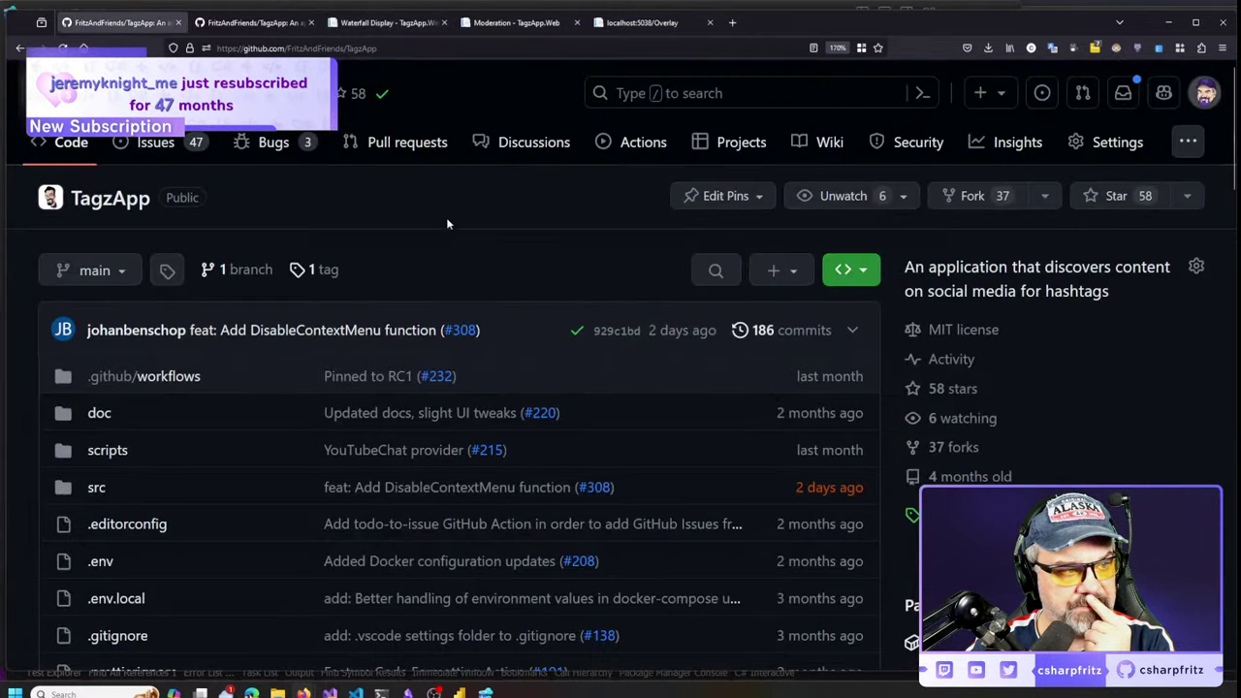
{"action": "left_click", "coordinate": [217, 163]}
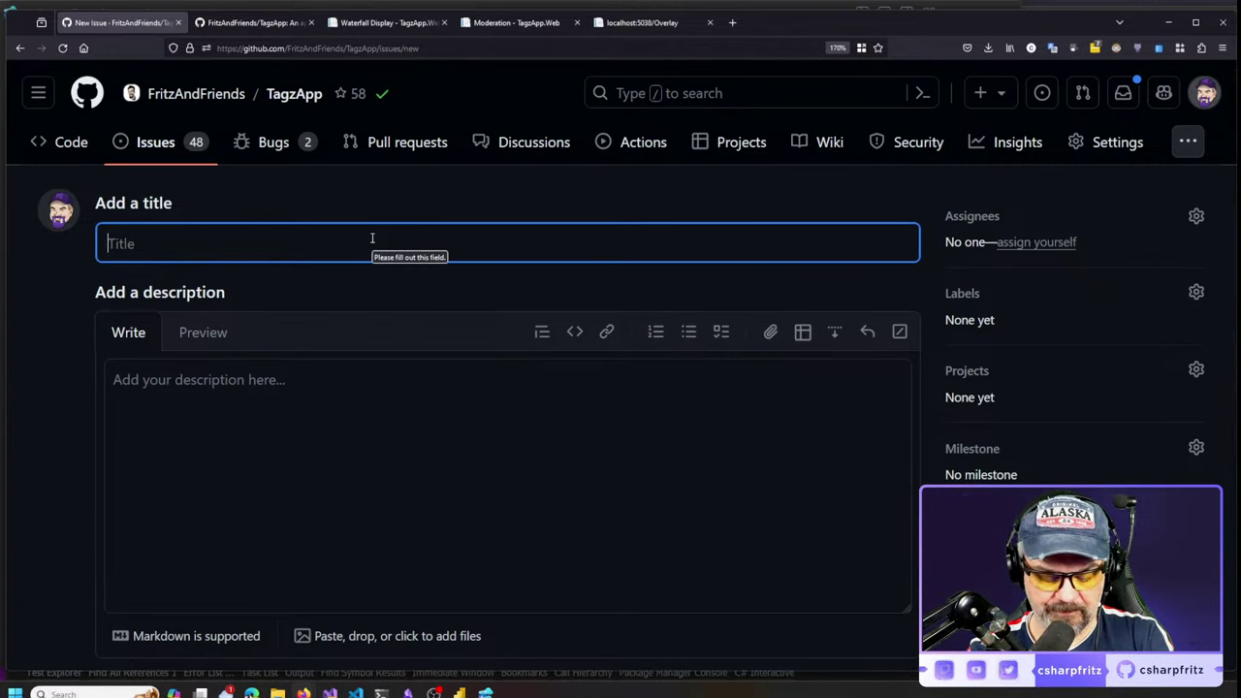
{"action": "type", "text": "Bug: can"}
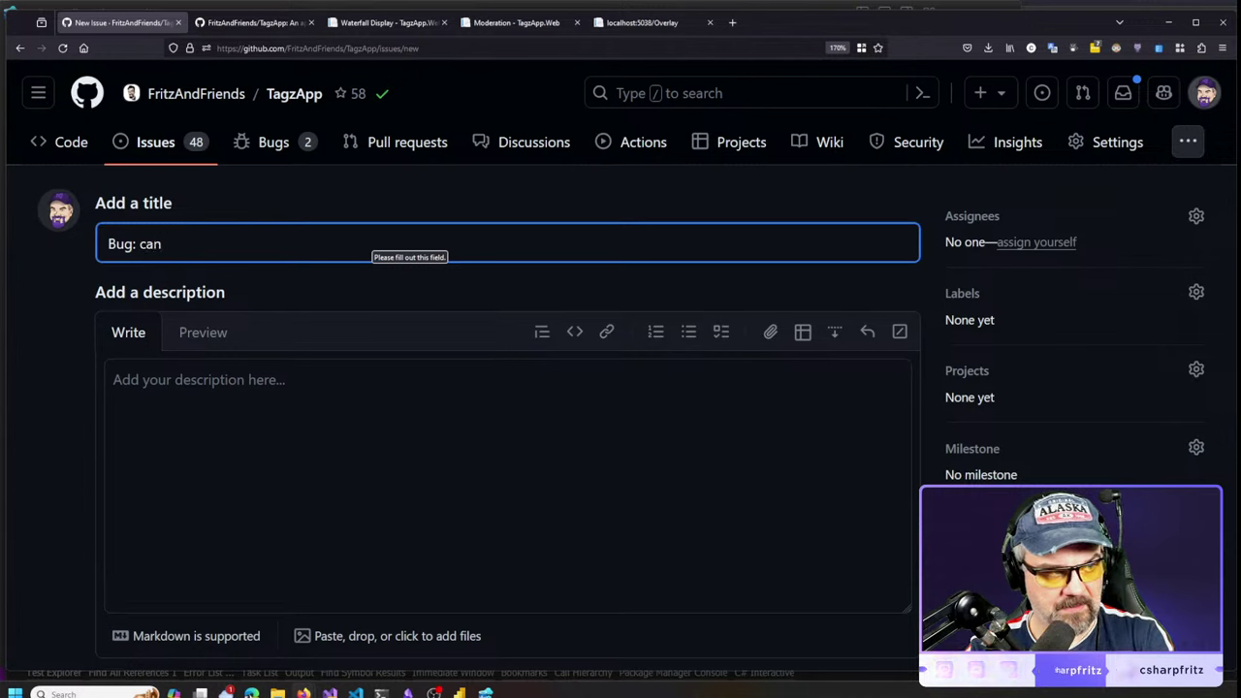
{"action": "type", "text": "not open the "}
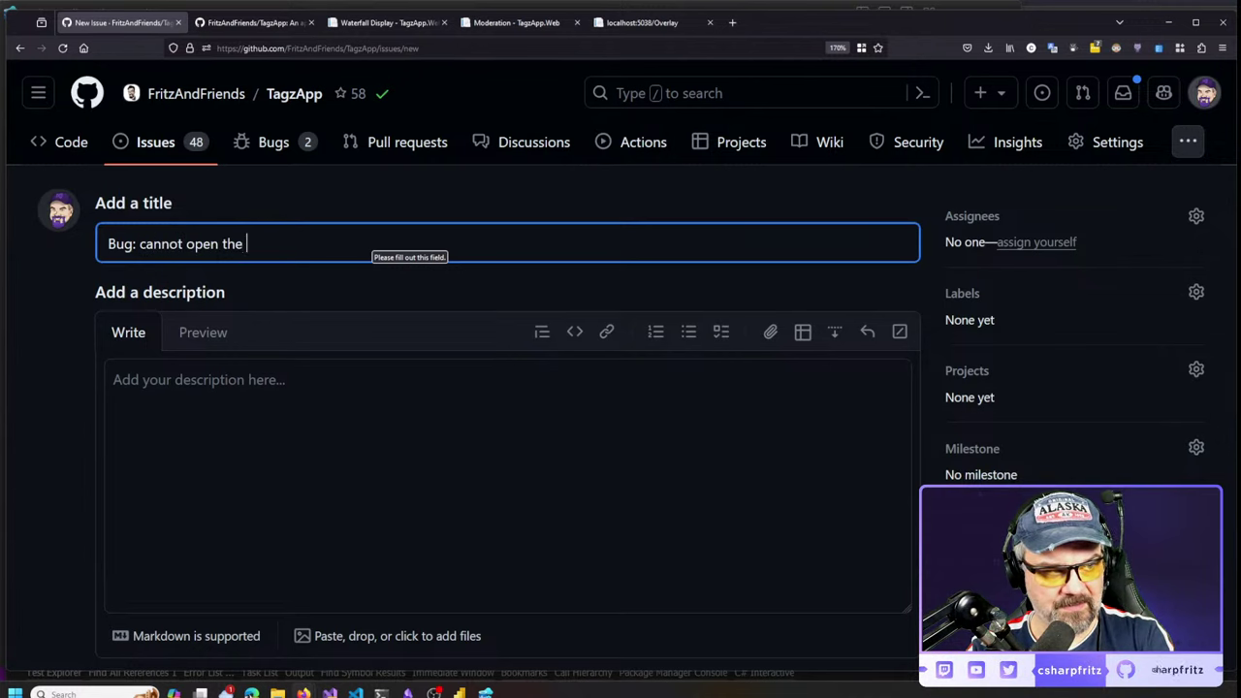
{"action": "type", "text": "same message twitch"}
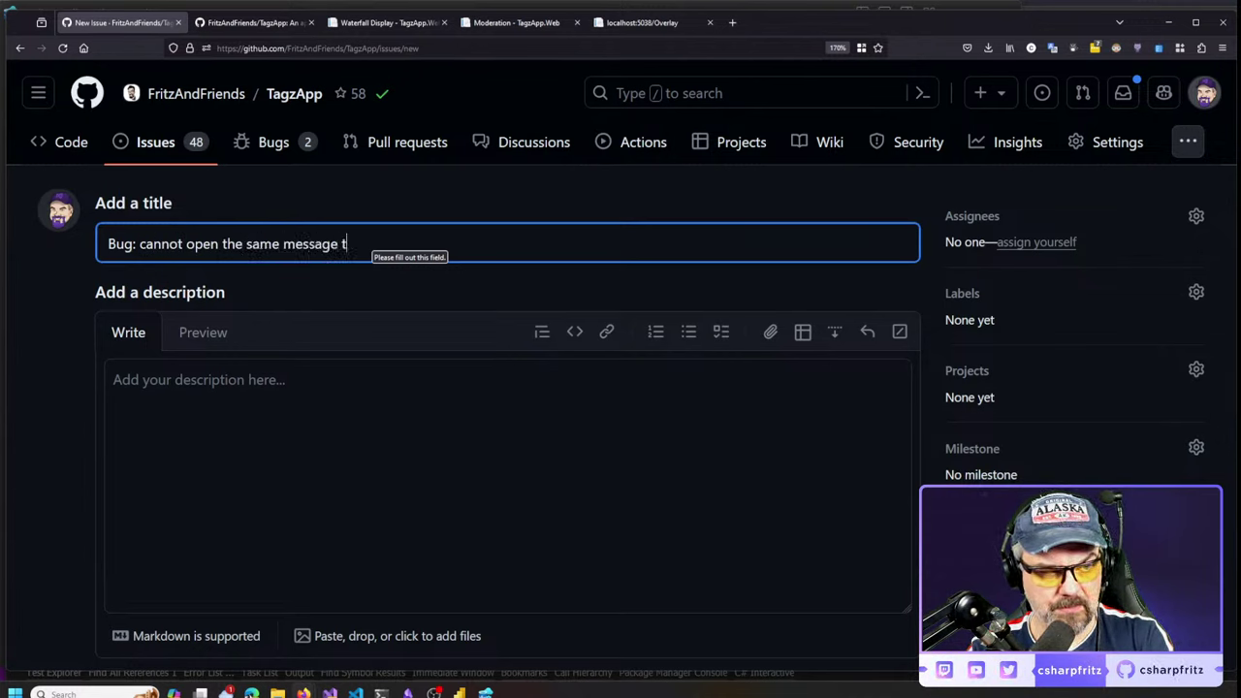
{"action": "key", "text": "BackSpace"}
{"action": "key", "text": "BackSpace"}
{"action": "key", "text": "BackSpace"}
{"action": "type", "text": "ce in"}
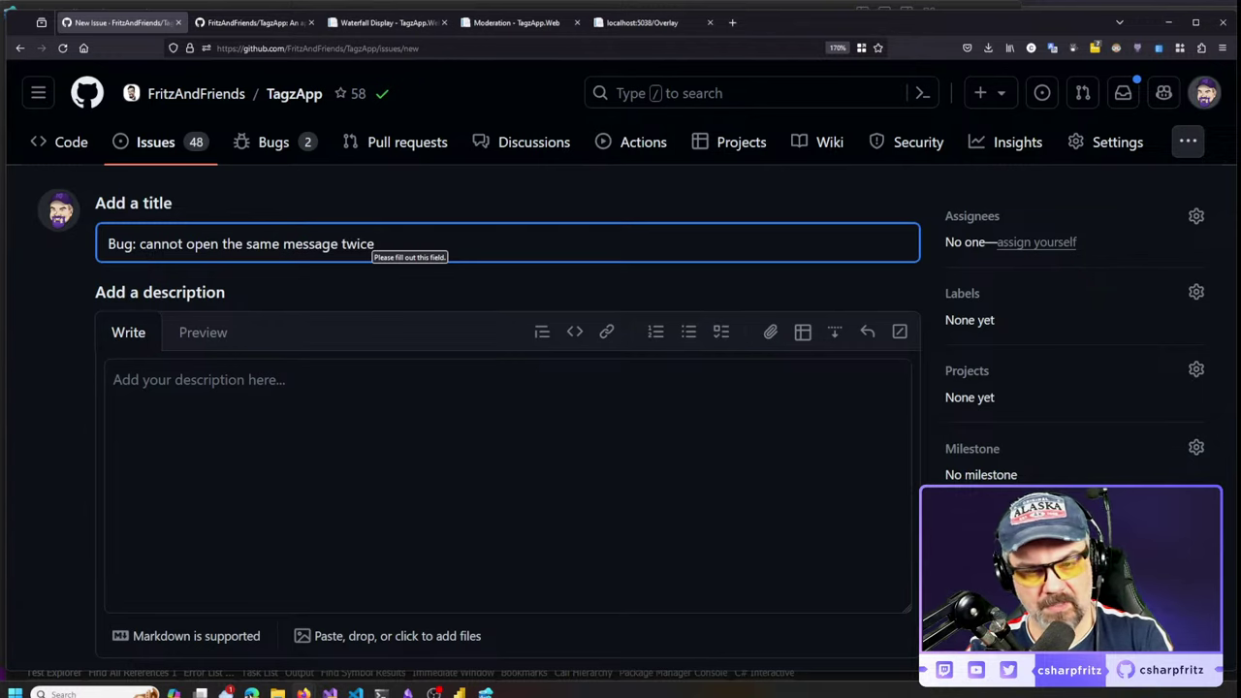
{"action": "key", "text": "BackSpace"}
{"action": "key", "text": "BackSpace"}
{"action": "key", "text": "BackSpace"}
{"action": "type", "text": "on "}
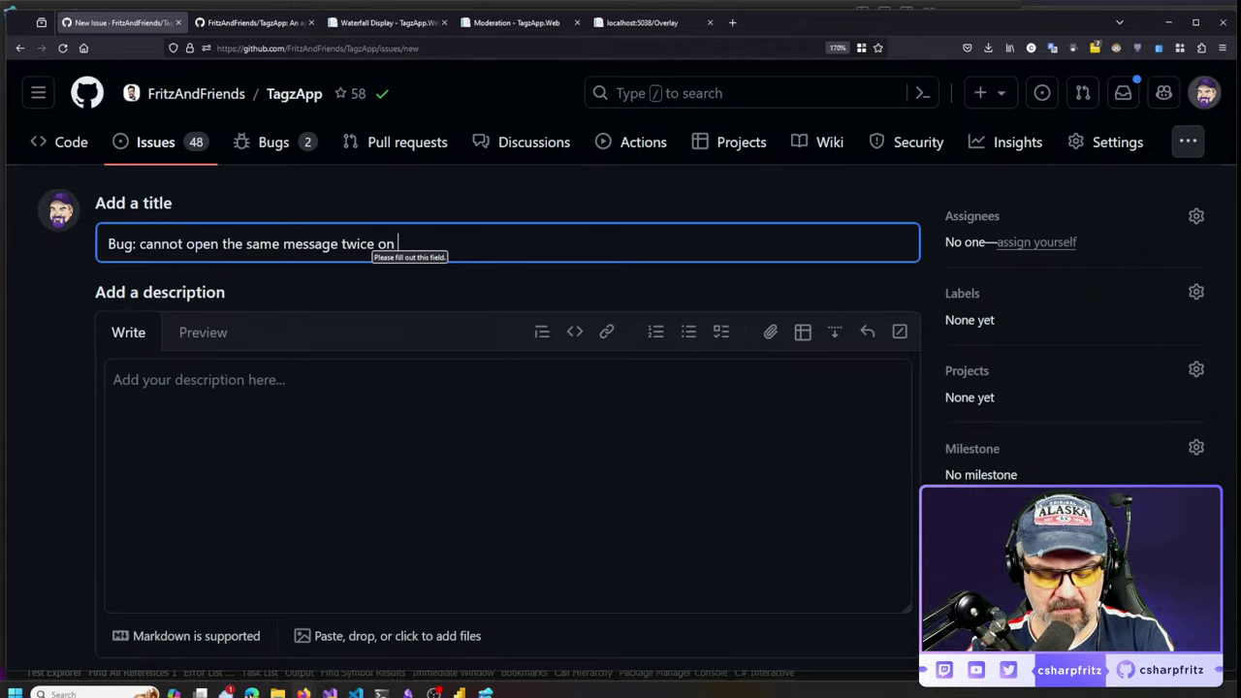
{"action": "type", "text": "waterfall"}
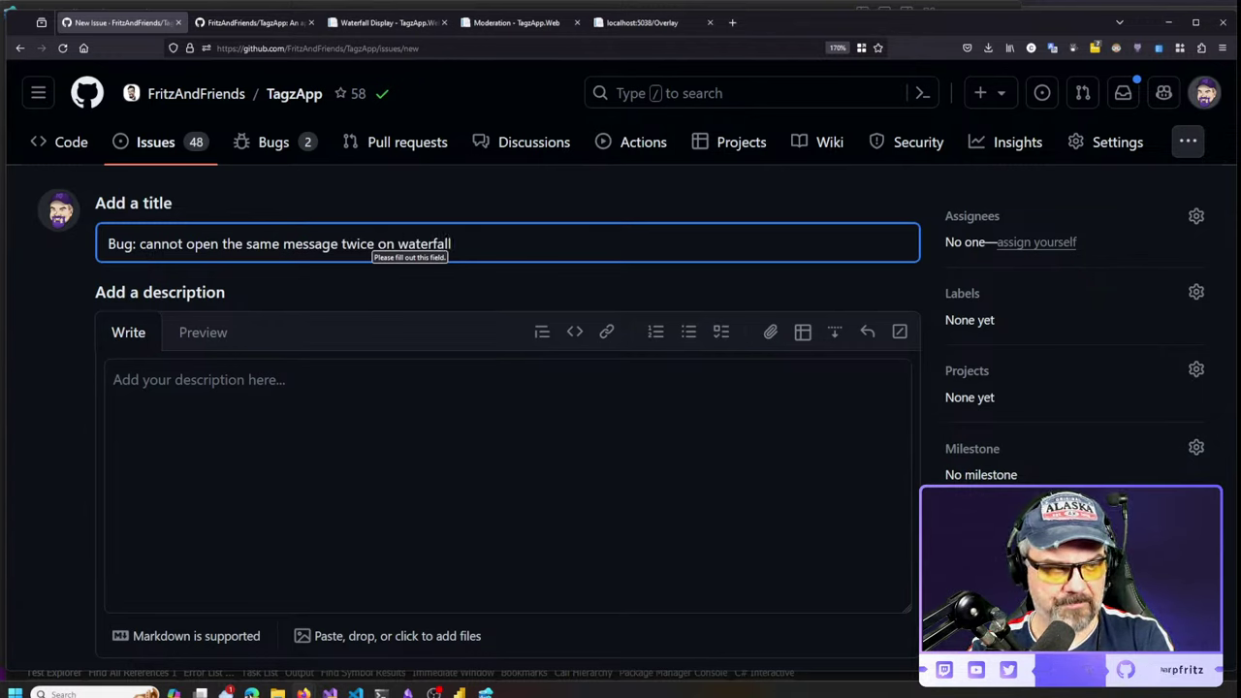
{"action": "type", "text": "consecu"}
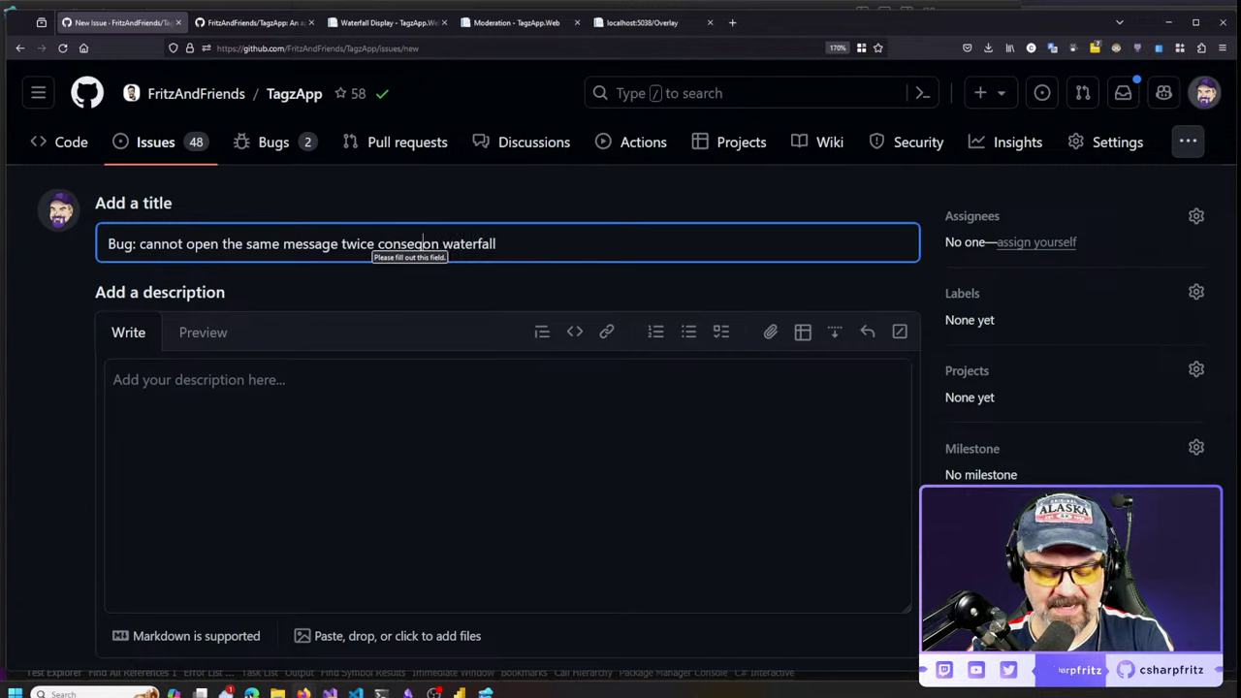
{"action": "type", "text": "tively"}
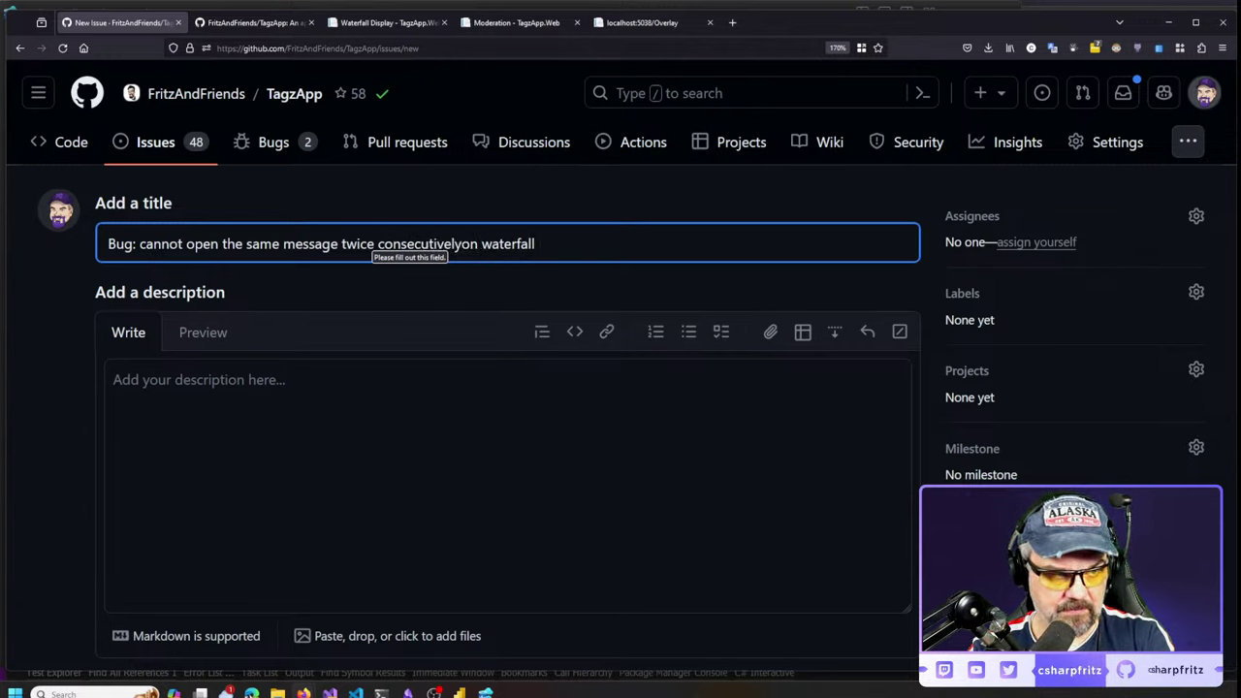
Apply the labels bug, good first issue and help wanted to the new issue
{"action": "left_click", "coordinate": [1009, 310]}
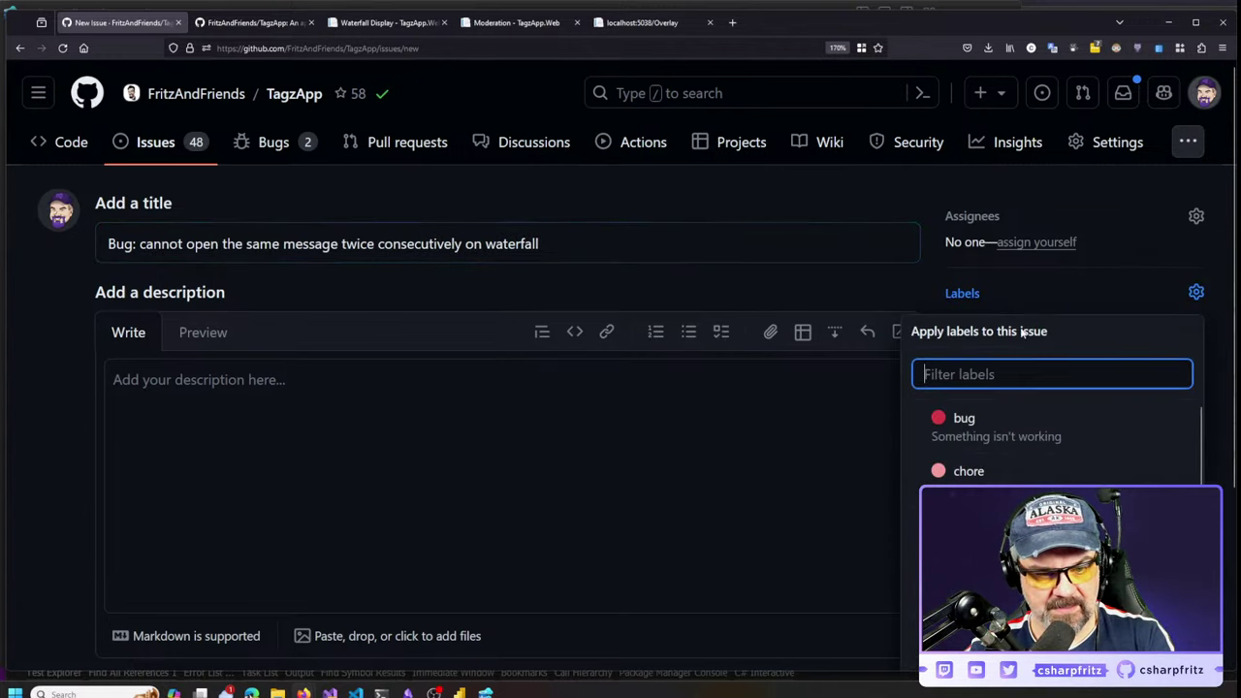
{"action": "scroll", "coordinate": [1067, 426], "scroll_direction": "down", "scroll_amount": 3}
{"action": "scroll", "coordinate": [1064, 431], "scroll_direction": "up", "scroll_amount": 3}
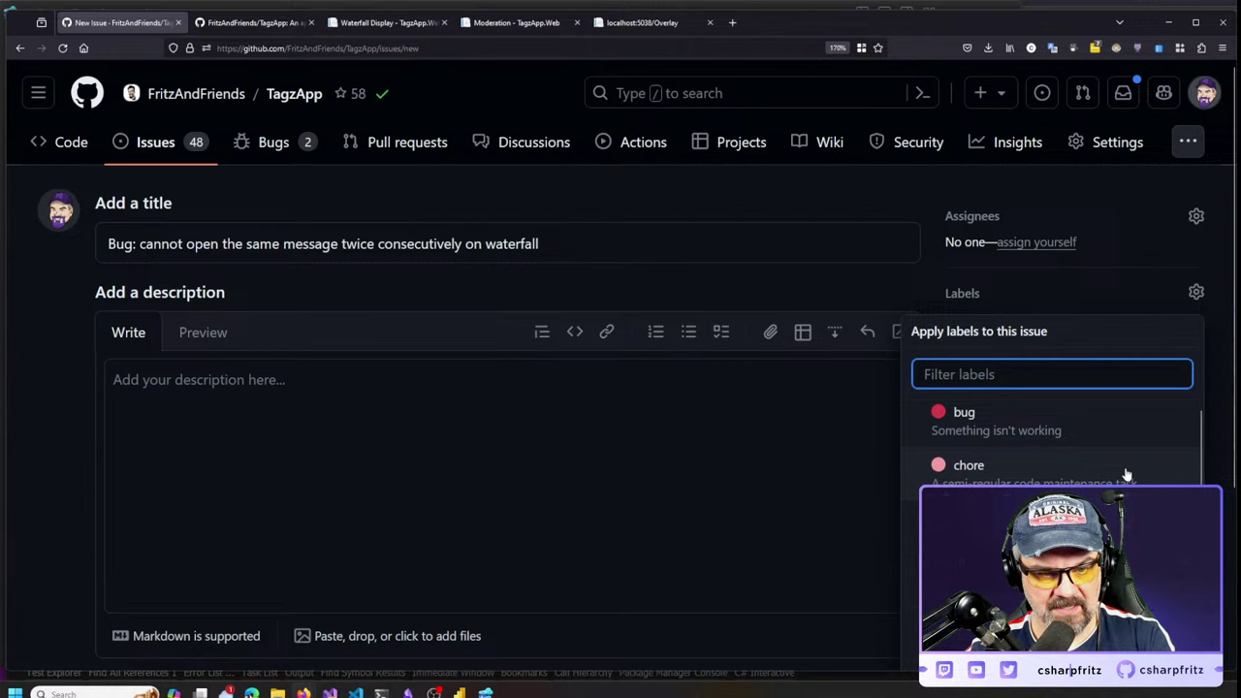
{"action": "left_click", "coordinate": [1074, 427]}
{"action": "scroll", "coordinate": [1075, 432], "scroll_direction": "down", "scroll_amount": 3}
{"action": "scroll", "coordinate": [1067, 432], "scroll_direction": "down", "scroll_amount": 1}
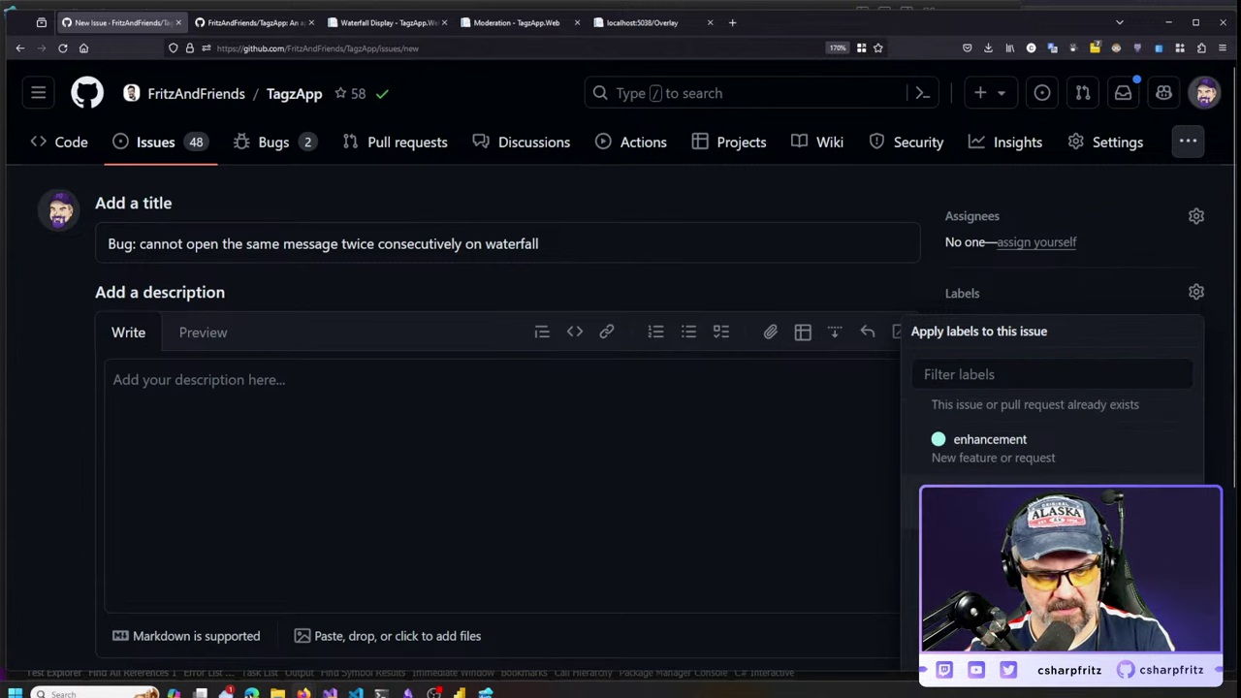
{"action": "left_click", "coordinate": [872, 601]}
Submit the new issue and go back to the TagzApp repository page
{"action": "scroll", "coordinate": [877, 582], "scroll_direction": "down", "scroll_amount": 1}
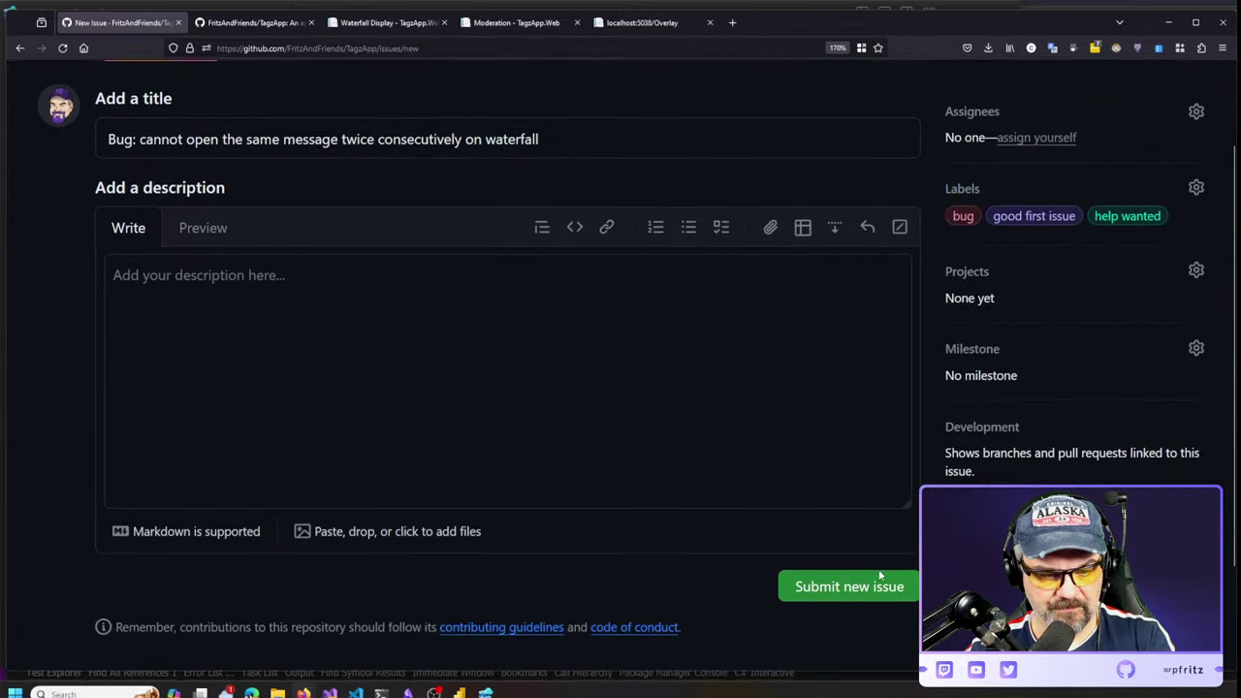
{"action": "left_click", "coordinate": [873, 584]}
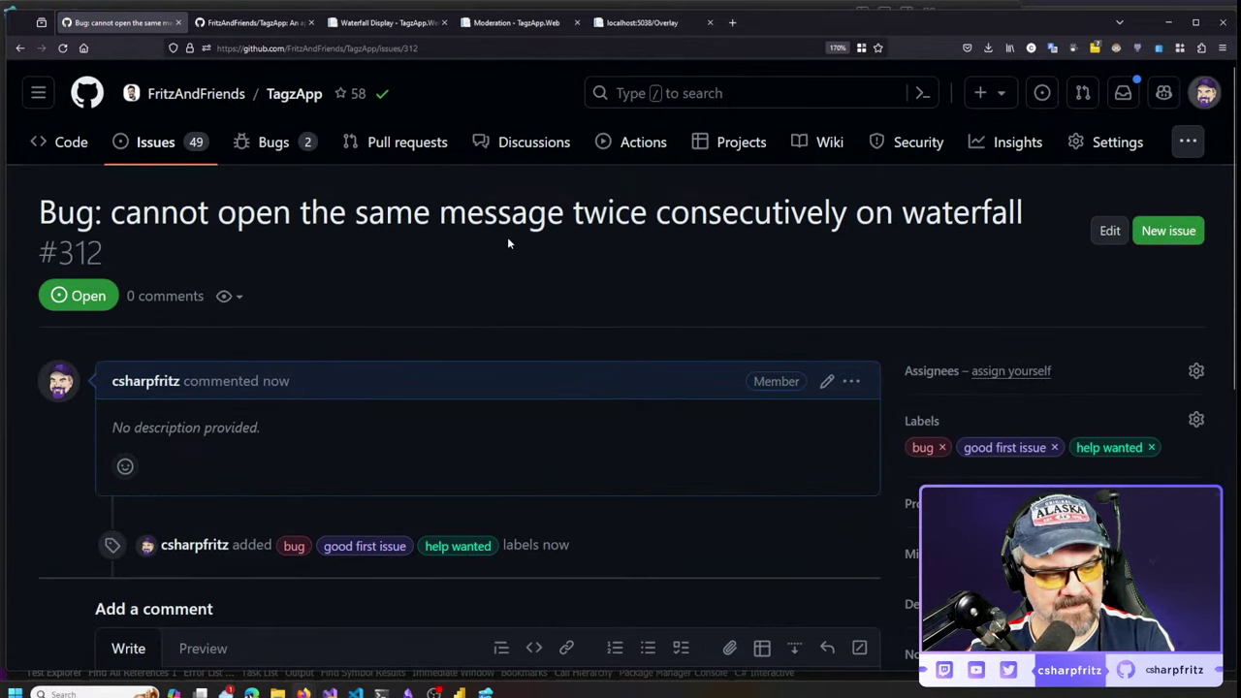
{"action": "left_click", "coordinate": [281, 23]}
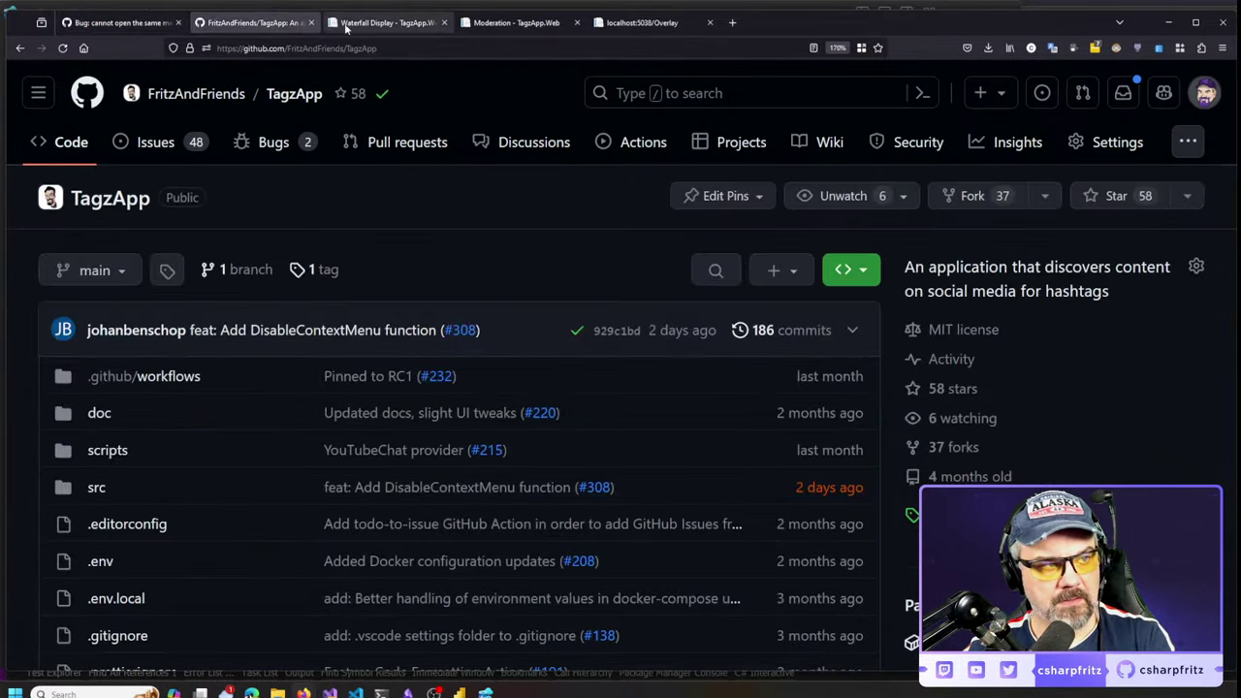
Review the Waterfall and Moderation pages, and open the Customization settings in TagzApp's System Administration
{"action": "left_click", "coordinate": [384, 23]}
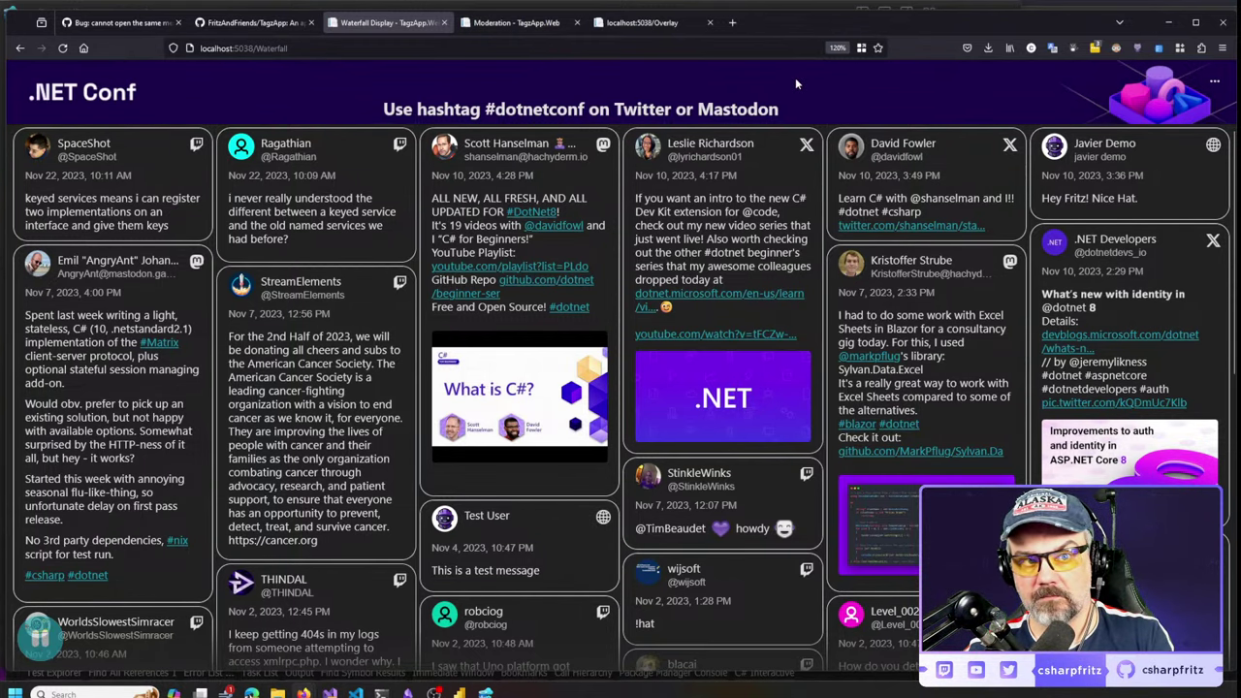
{"action": "left_click", "coordinate": [517, 22]}
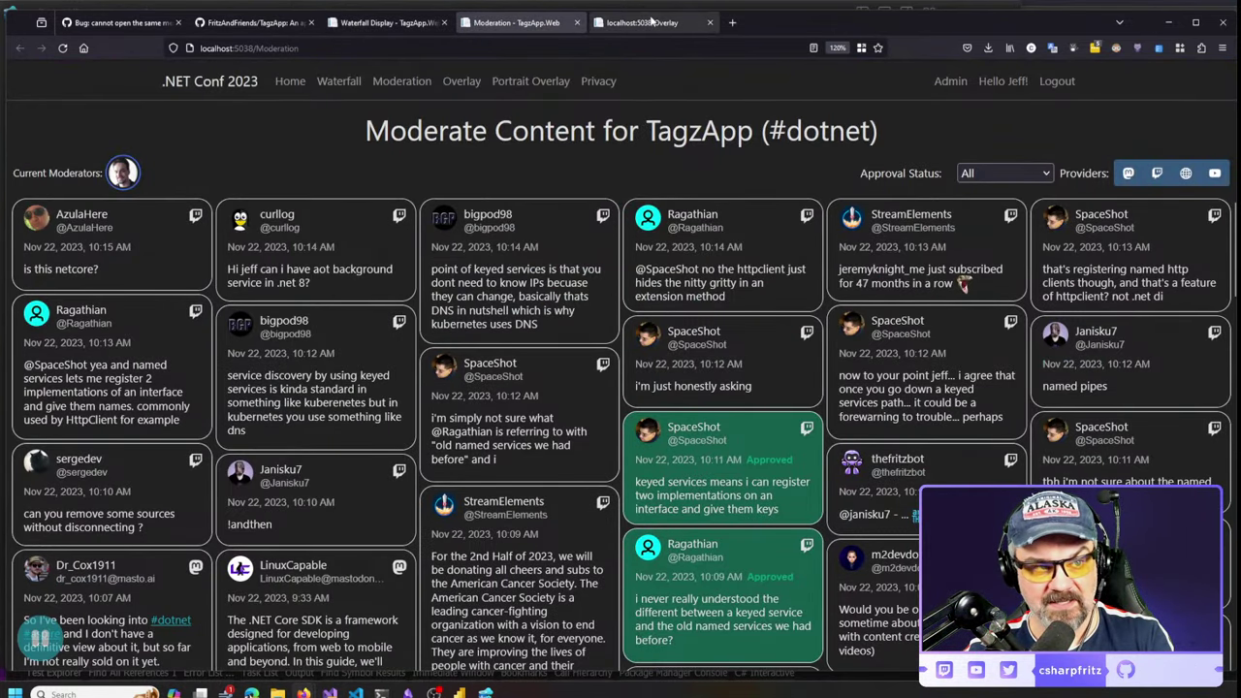
{"action": "left_click", "coordinate": [951, 84]}
{"action": "left_click", "coordinate": [211, 274]}
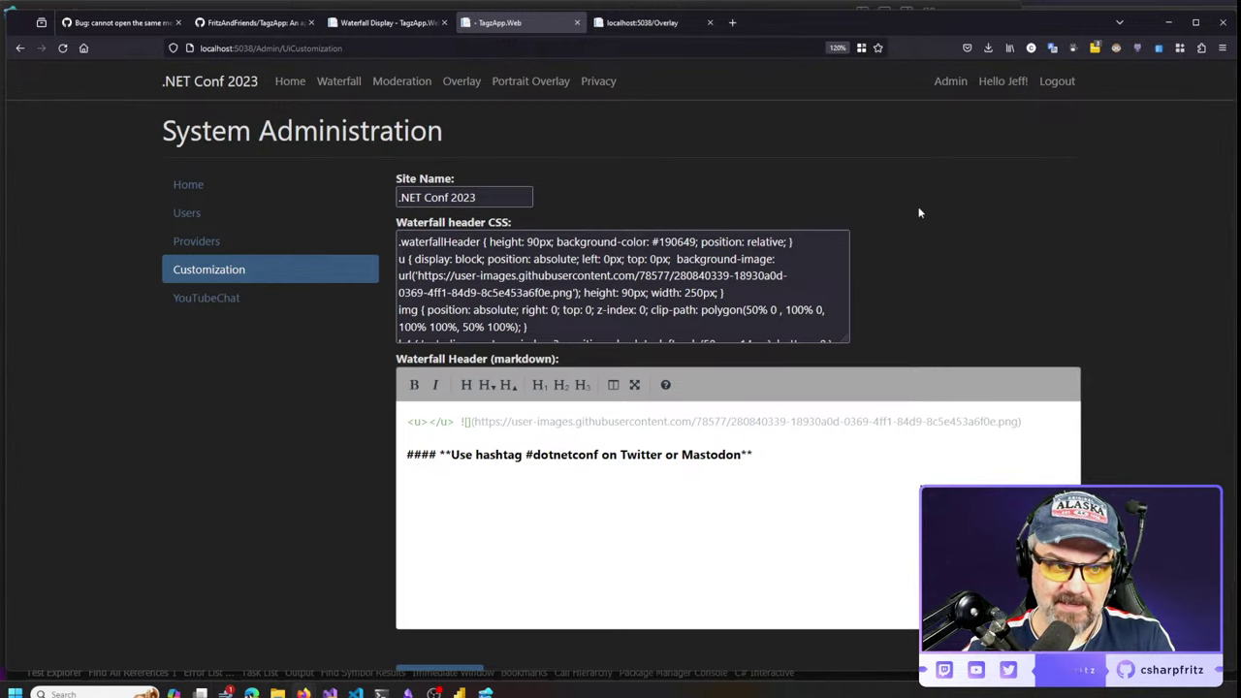
Open the administration's Provider Management page, inspect the Blazot provider's configuration and collapse it
{"action": "left_click", "coordinate": [947, 84]}
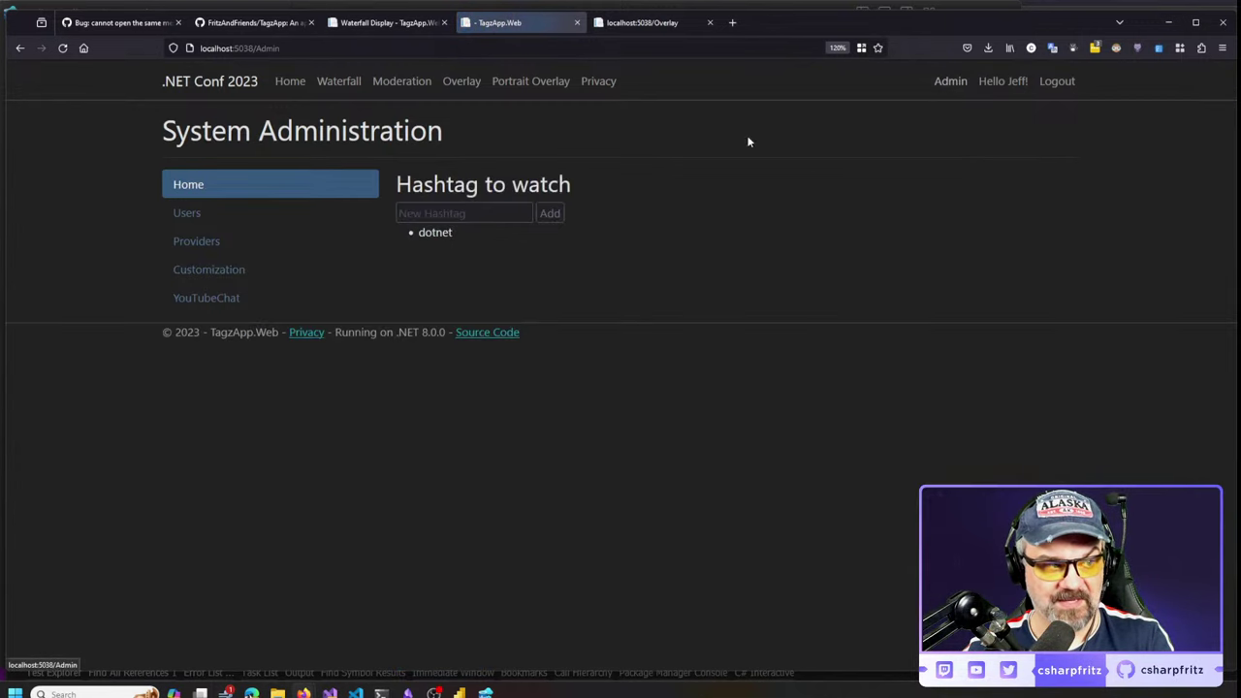
{"action": "left_click", "coordinate": [213, 246]}
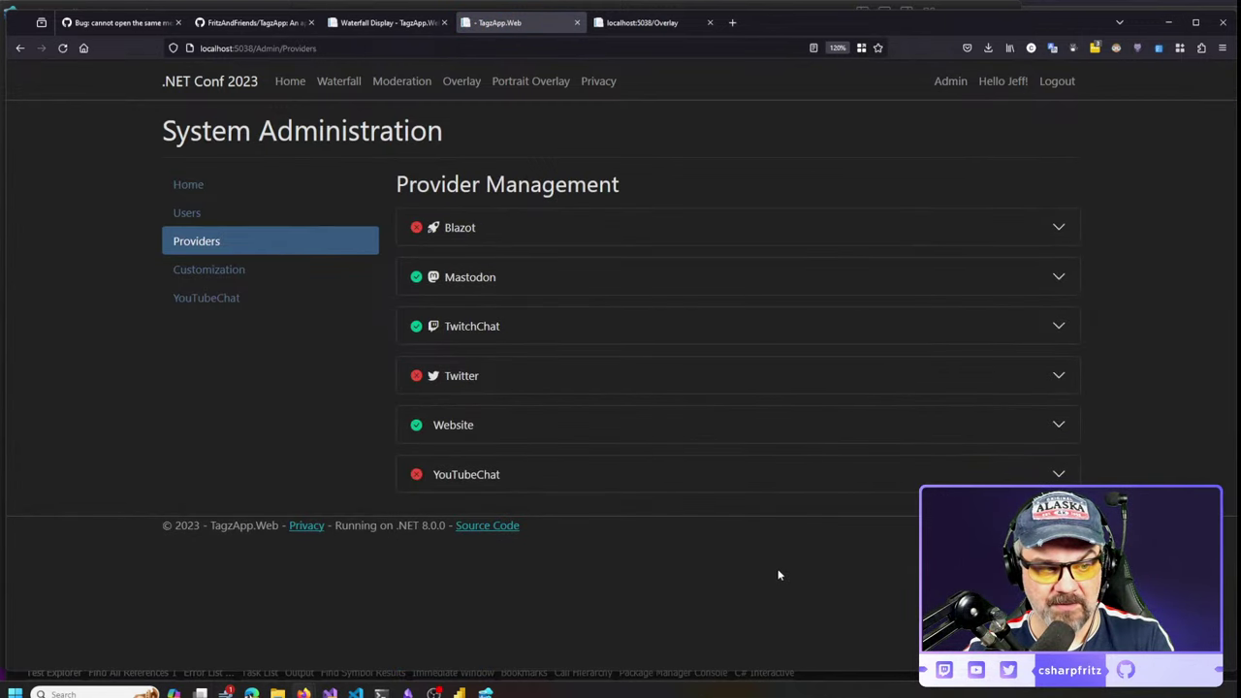
{"action": "left_click", "coordinate": [782, 232]}
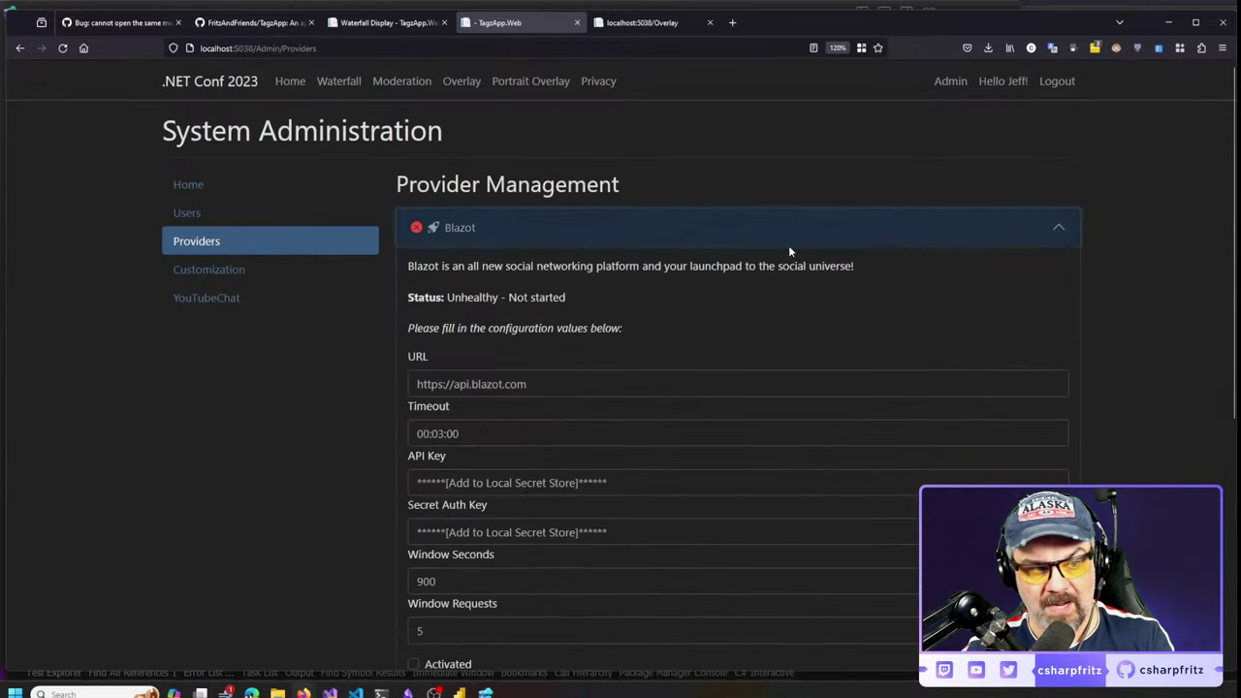
{"action": "left_click", "coordinate": [1058, 228]}
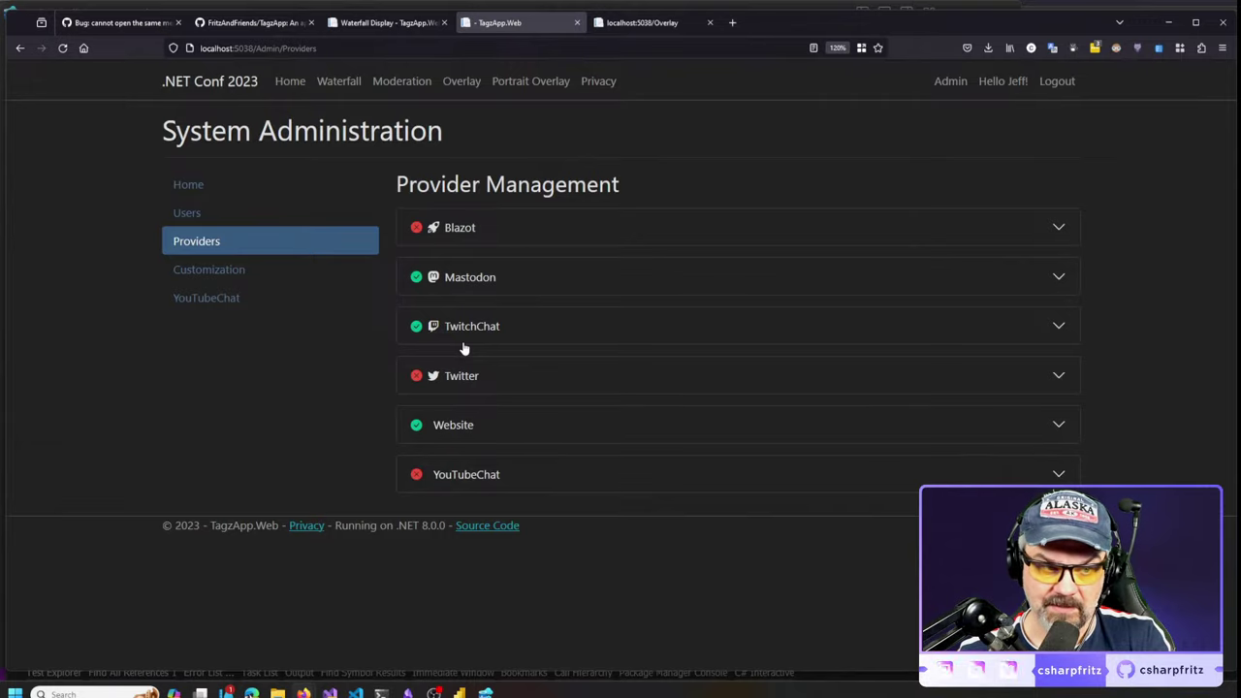
{"action": "left_click", "coordinate": [393, 22]}
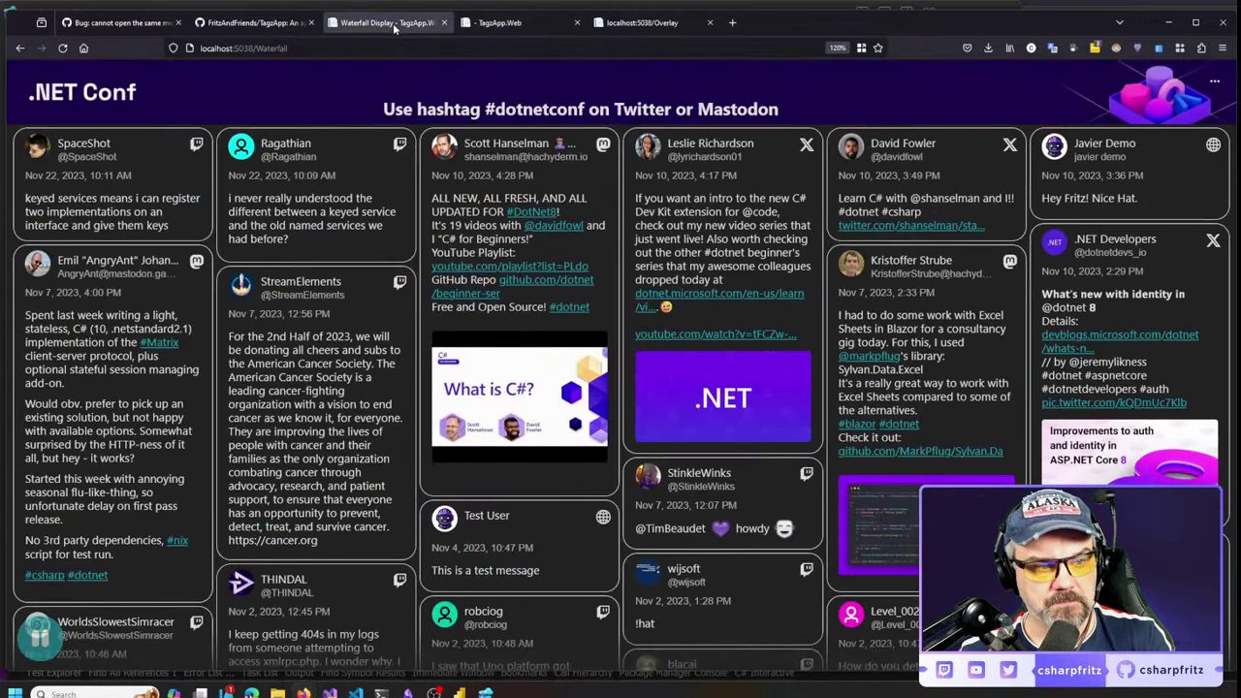
{"action": "left_click", "coordinate": [640, 22]}
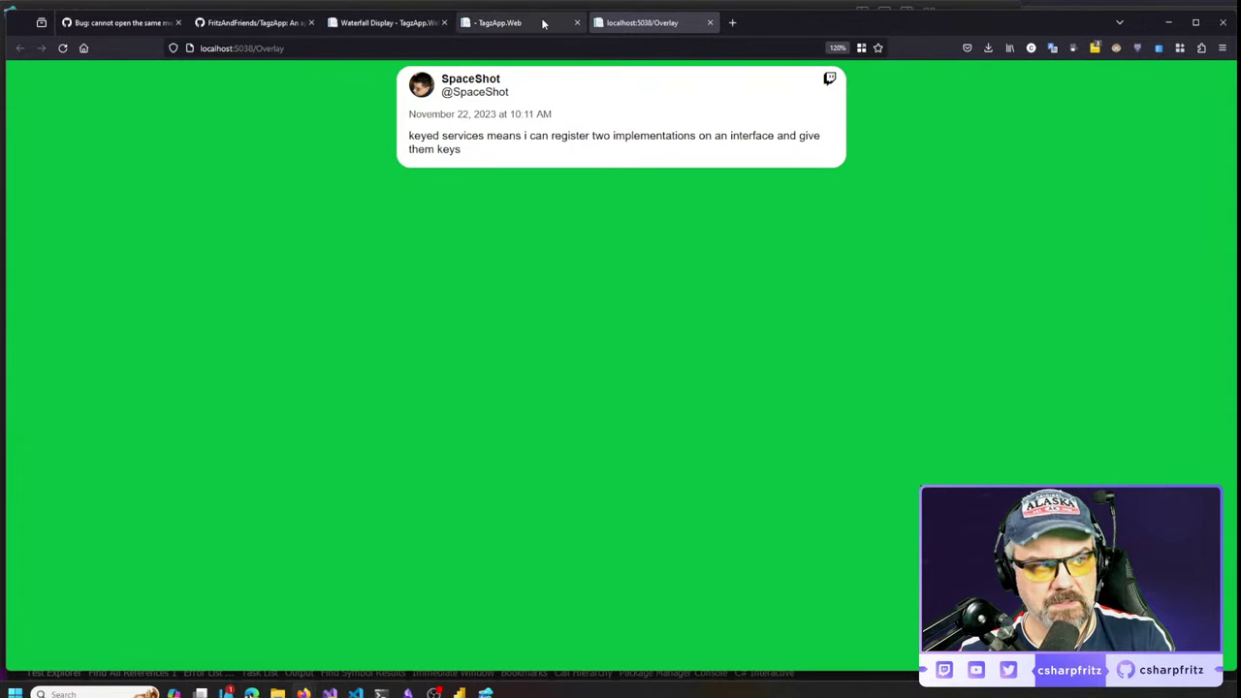
{"action": "left_click", "coordinate": [254, 22]}
{"action": "left_click", "coordinate": [117, 22]}
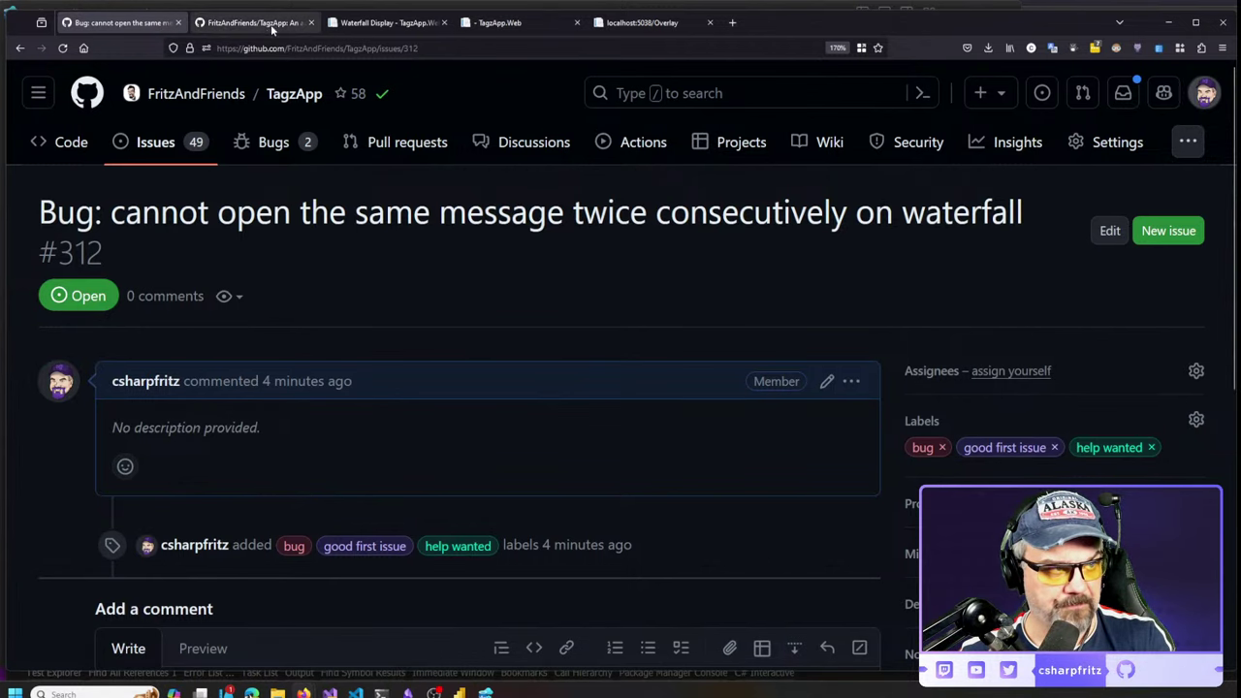
{"action": "left_click", "coordinate": [245, 23]}
Open the Block User issue #218 from the TagzApp repository's list of open issues
{"action": "left_click", "coordinate": [117, 22]}
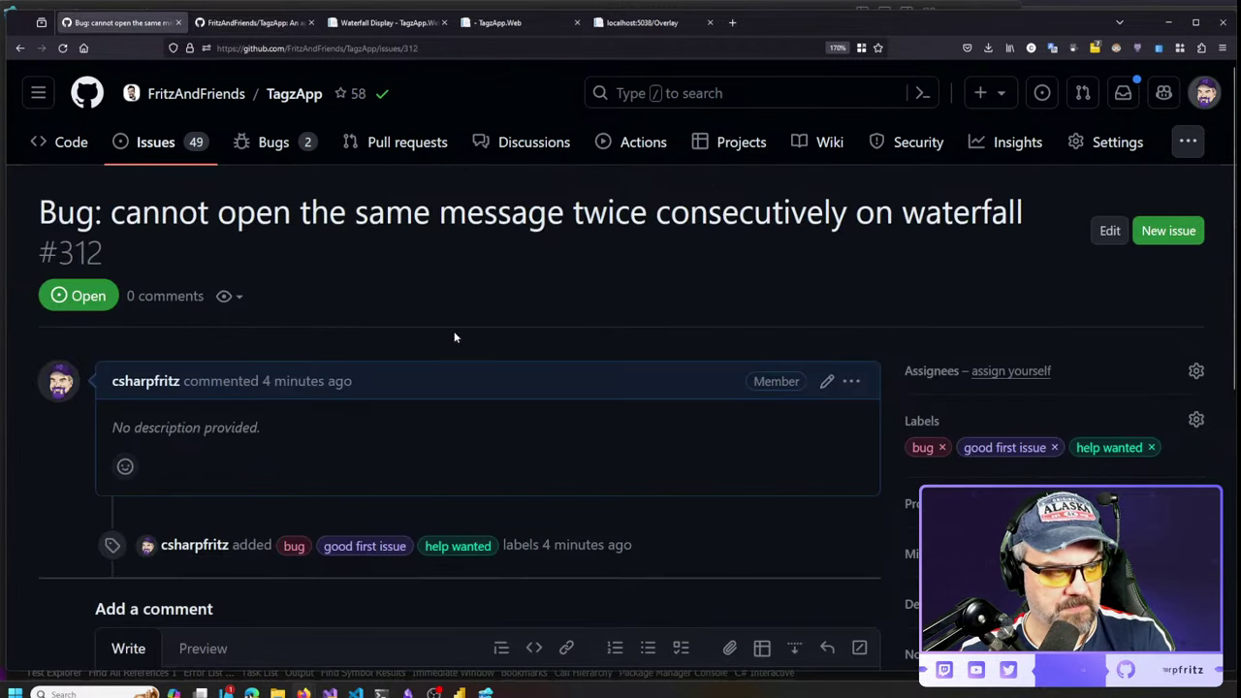
{"action": "left_click", "coordinate": [156, 142]}
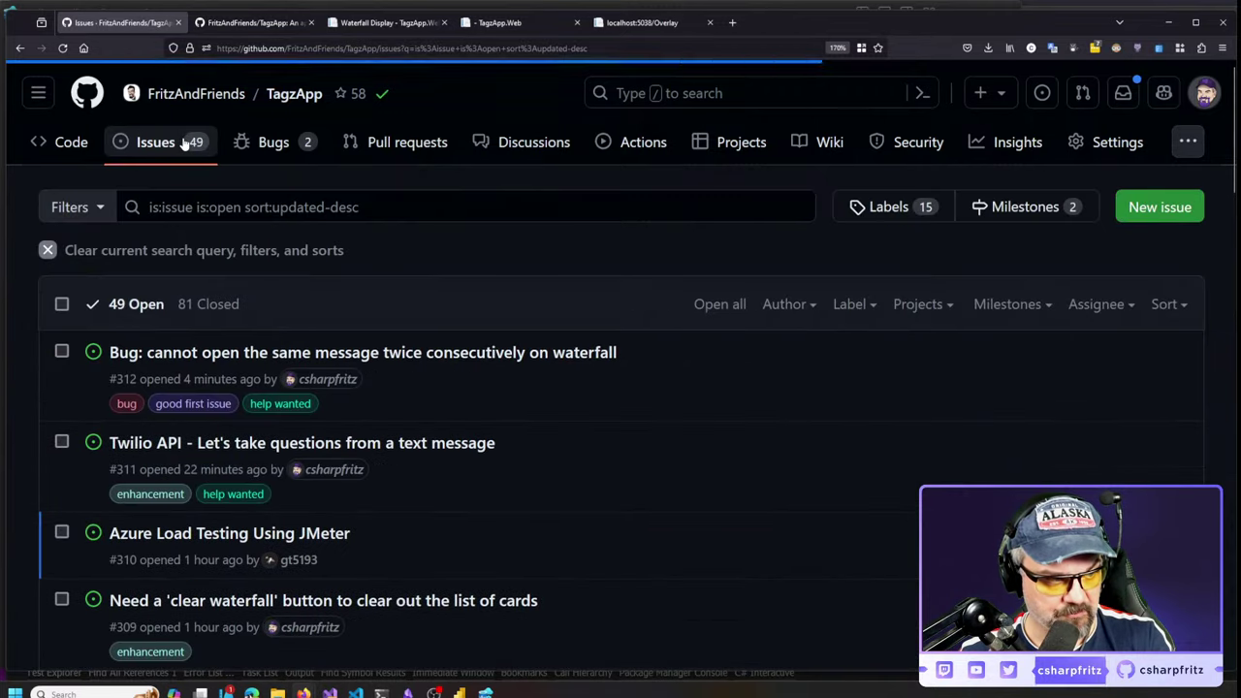
{"action": "scroll", "coordinate": [991, 481], "scroll_direction": "down", "scroll_amount": 3}
{"action": "scroll", "coordinate": [987, 467], "scroll_direction": "down", "scroll_amount": 10}
{"action": "scroll", "coordinate": [776, 347], "scroll_direction": "up", "scroll_amount": 2}
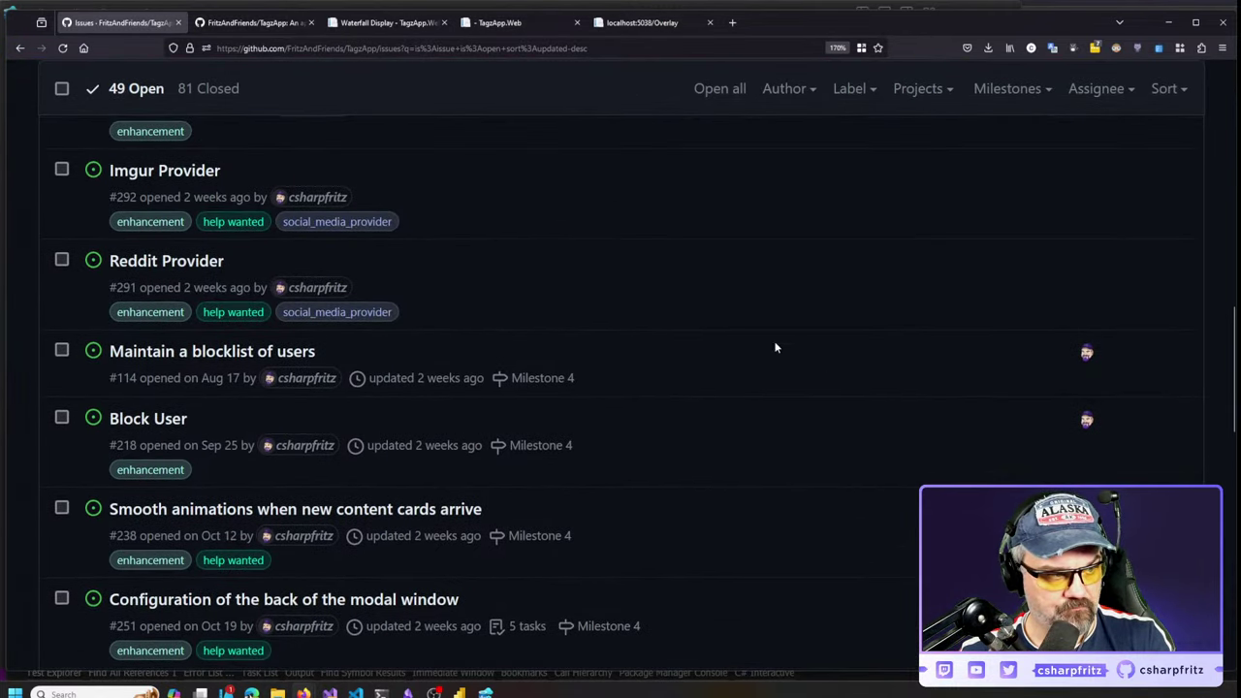
{"action": "left_click", "coordinate": [166, 420]}
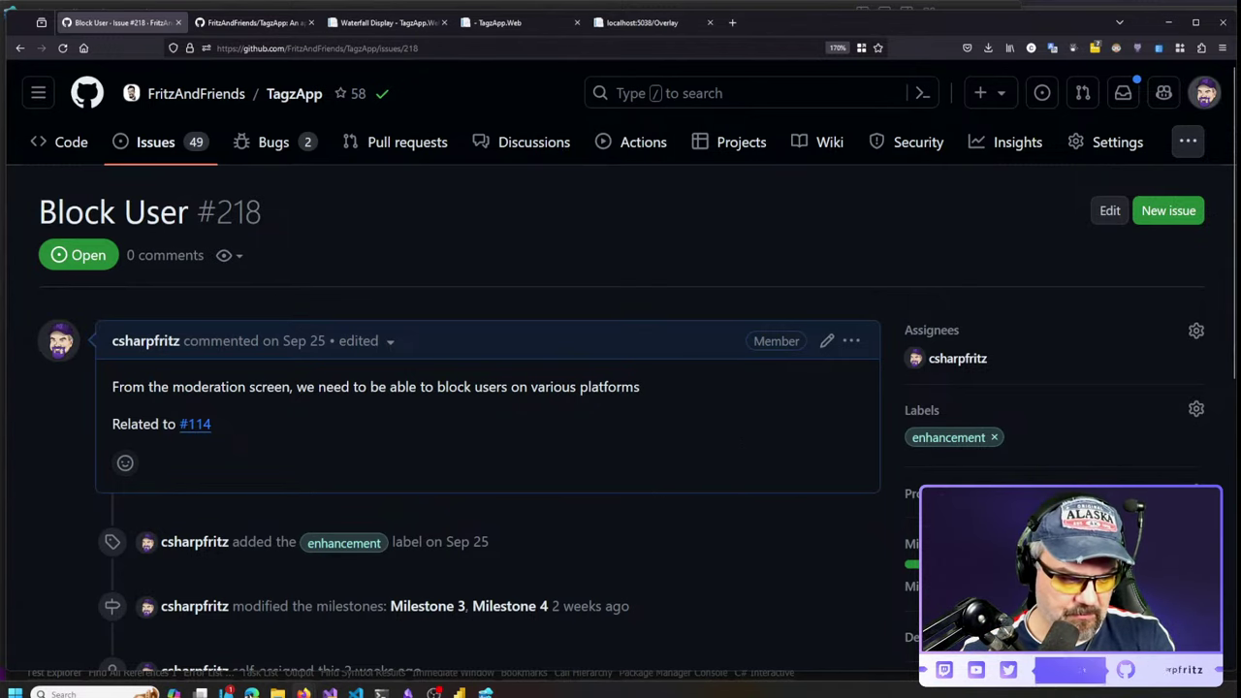
Switch to the Fritz and Friends terminal window and check the TagzApp repository's git status
{"action": "mouse_move", "coordinate": [438, 692]}
{"action": "mouse_move", "coordinate": [382, 693]}
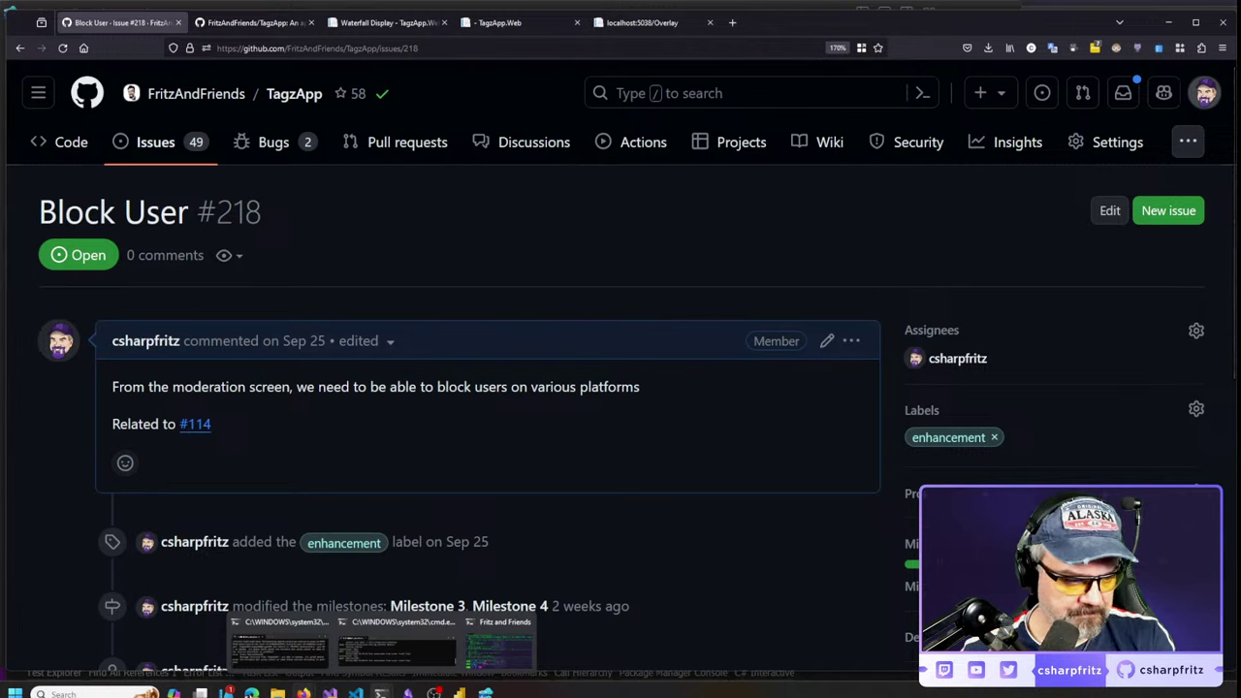
{"action": "left_click", "coordinate": [495, 652]}
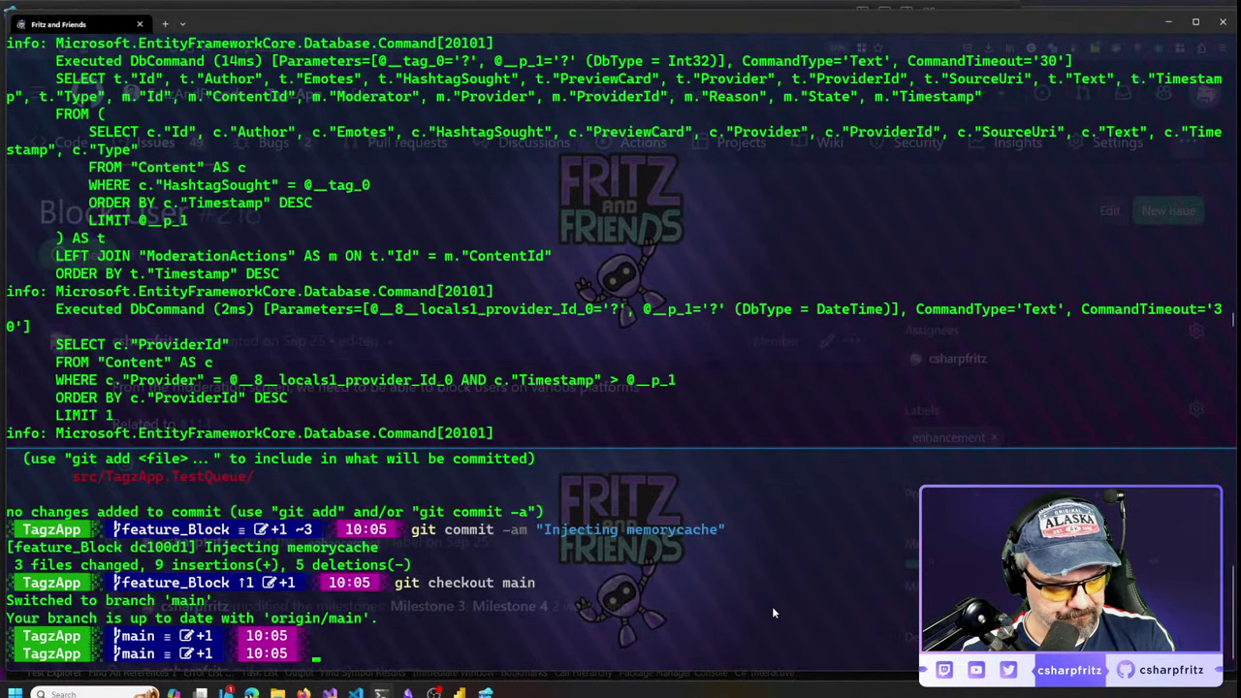
{"action": "key", "text": "Return"}
{"action": "type", "text": "git status"}
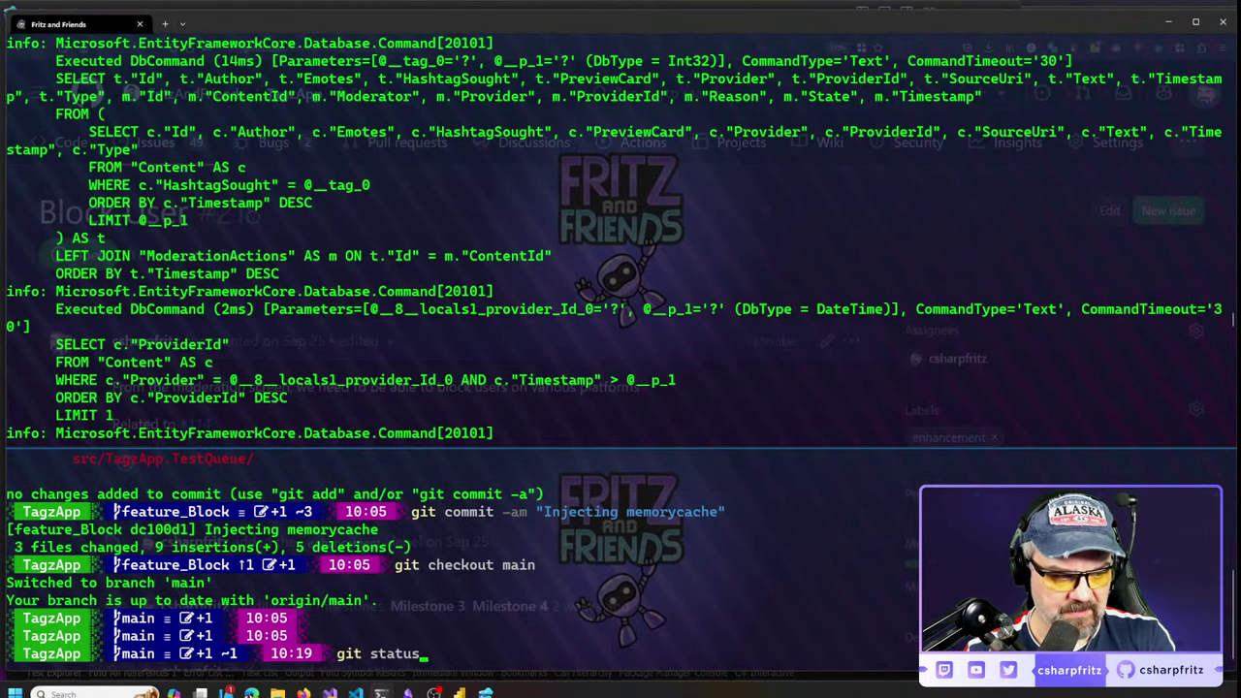
{"action": "key", "text": "Return"}
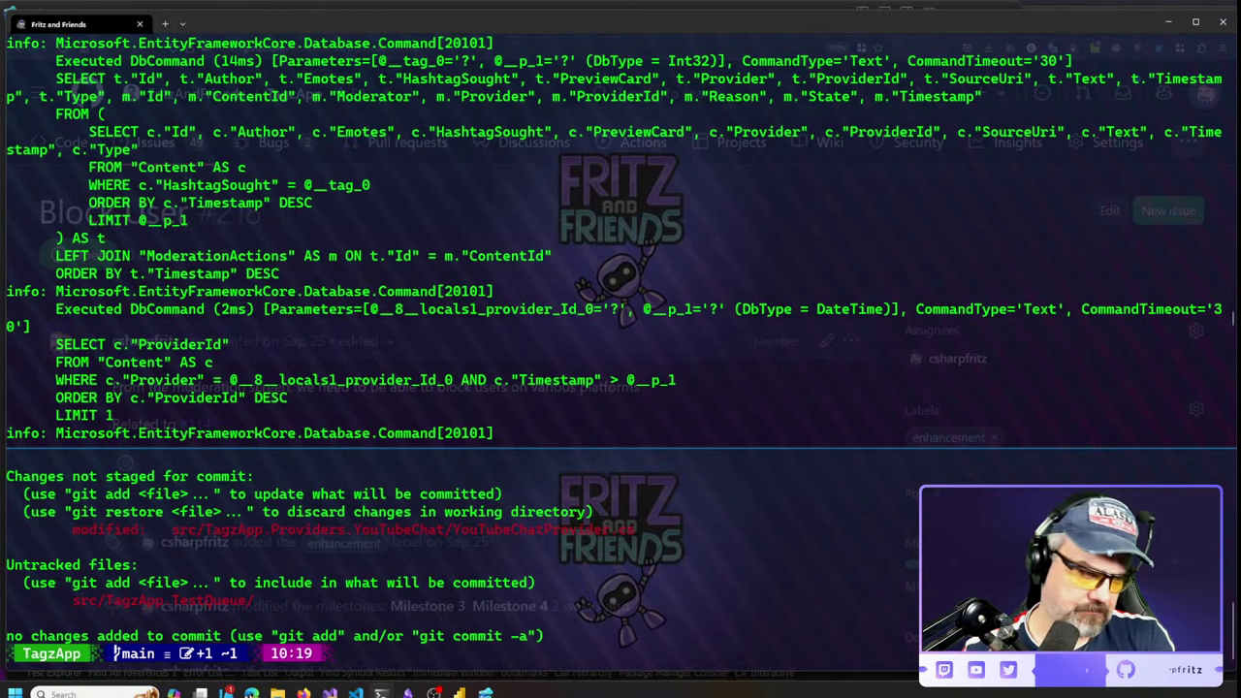
Move the uncommitted YouTubeChatProvider.cs change from main to the feature_Block branch with git stash, checkout and stash pop
{"action": "type", "text": "git s"}
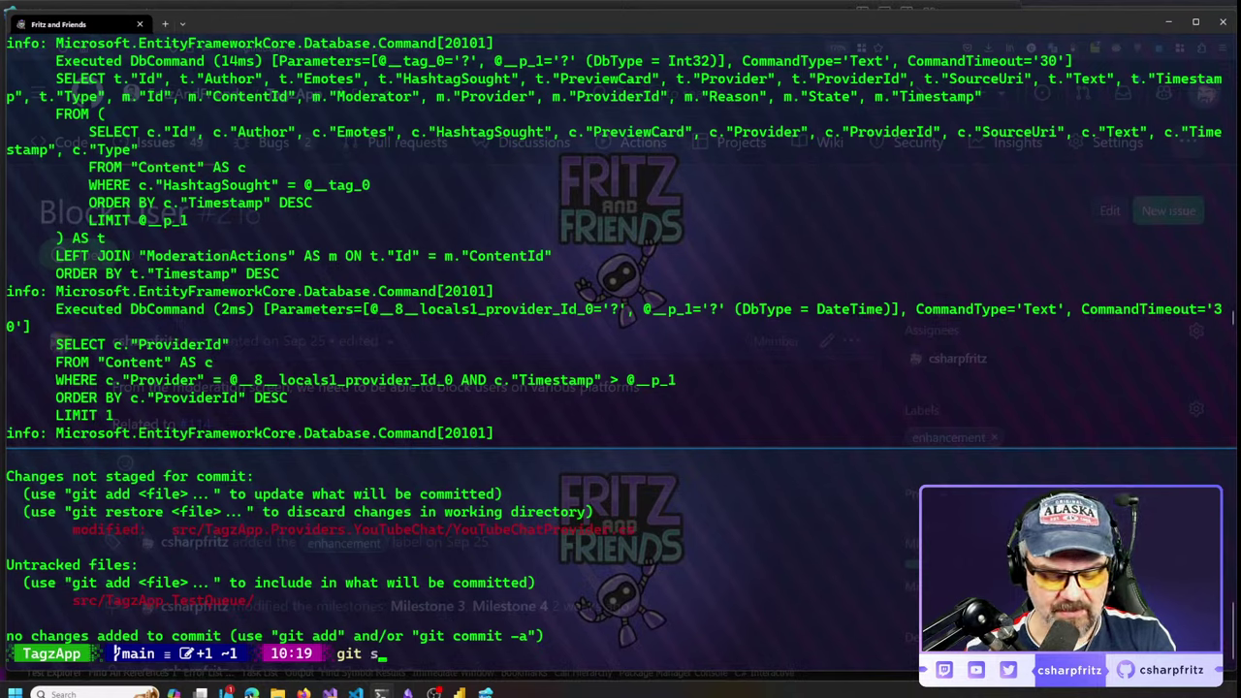
{"action": "type", "text": "tash"}
{"action": "key", "text": "Return"}
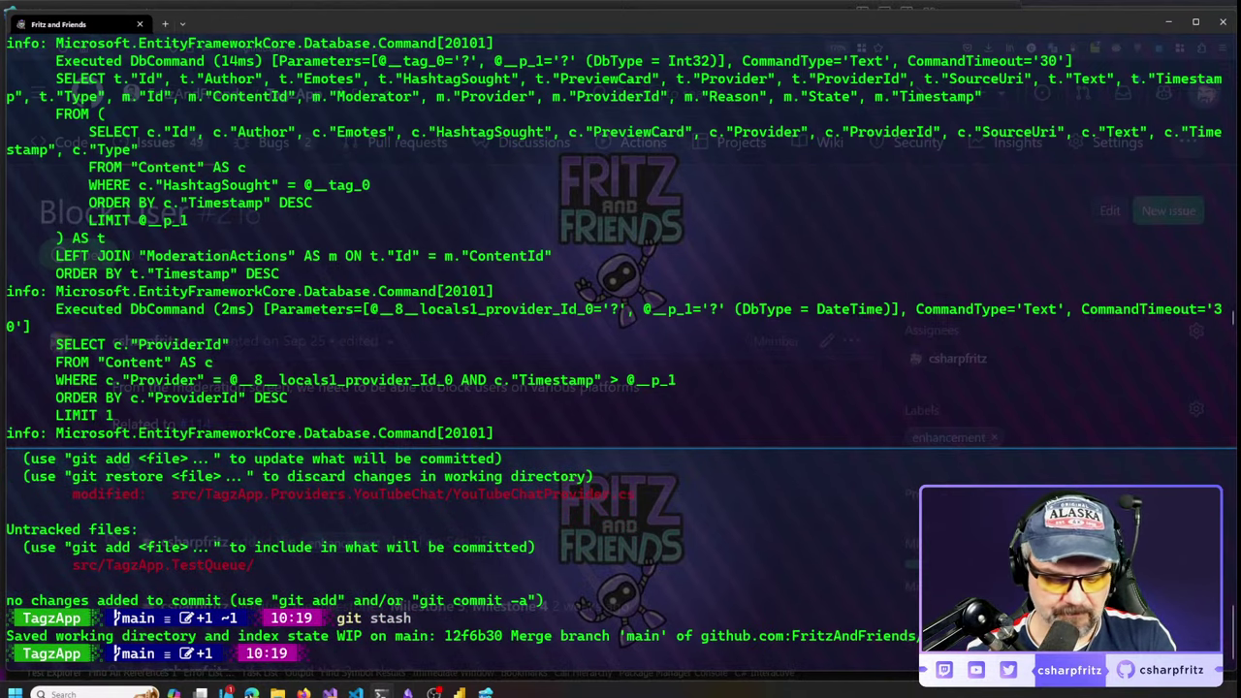
{"action": "type", "text": "git chec"}
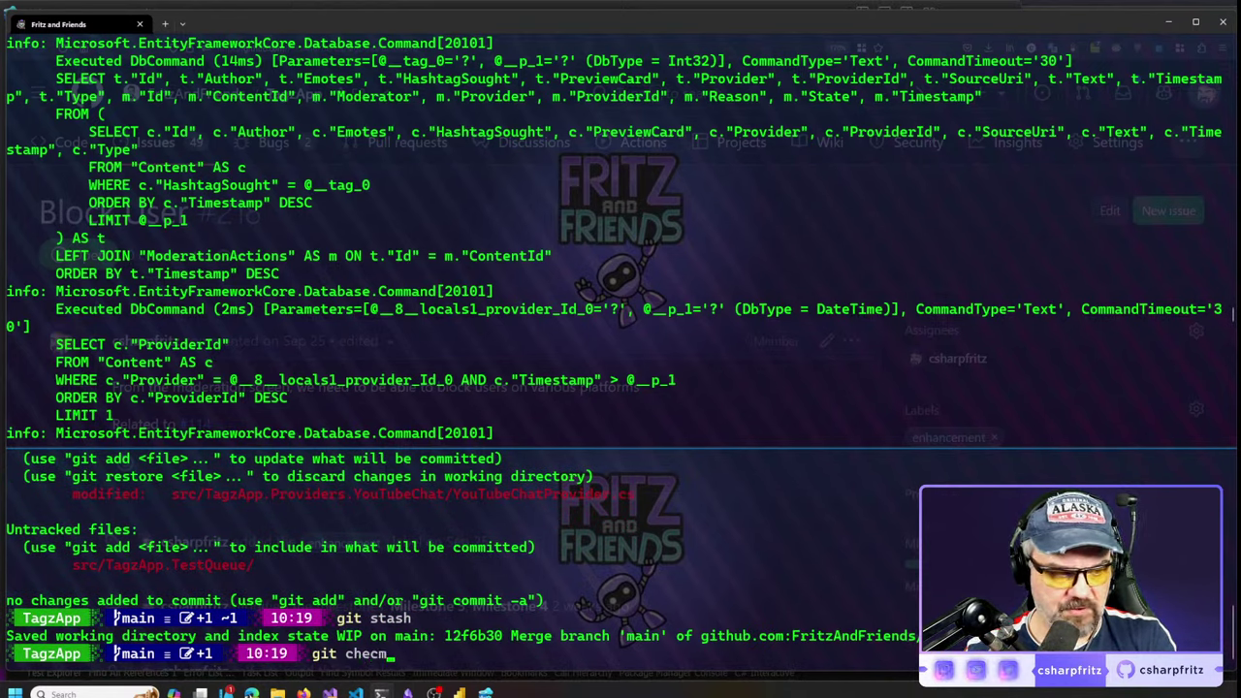
{"action": "type", "text": "kout -"}
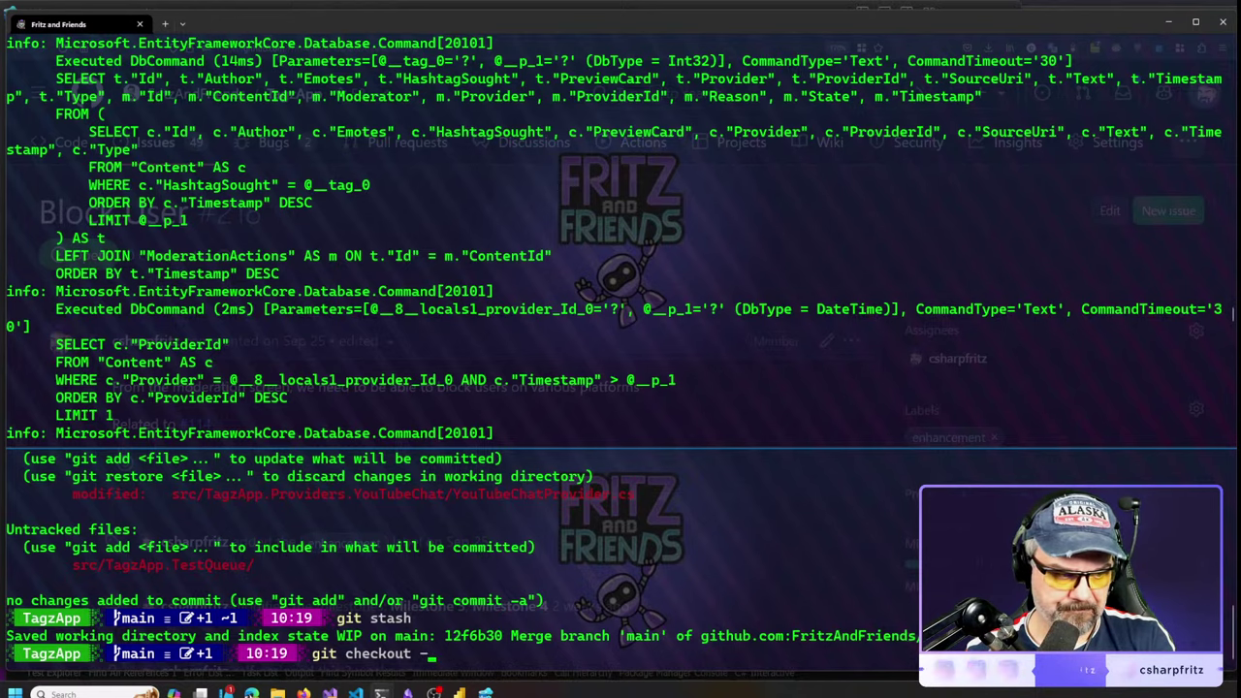
{"action": "key", "text": "Return"}
{"action": "type", "text": "git sta"}
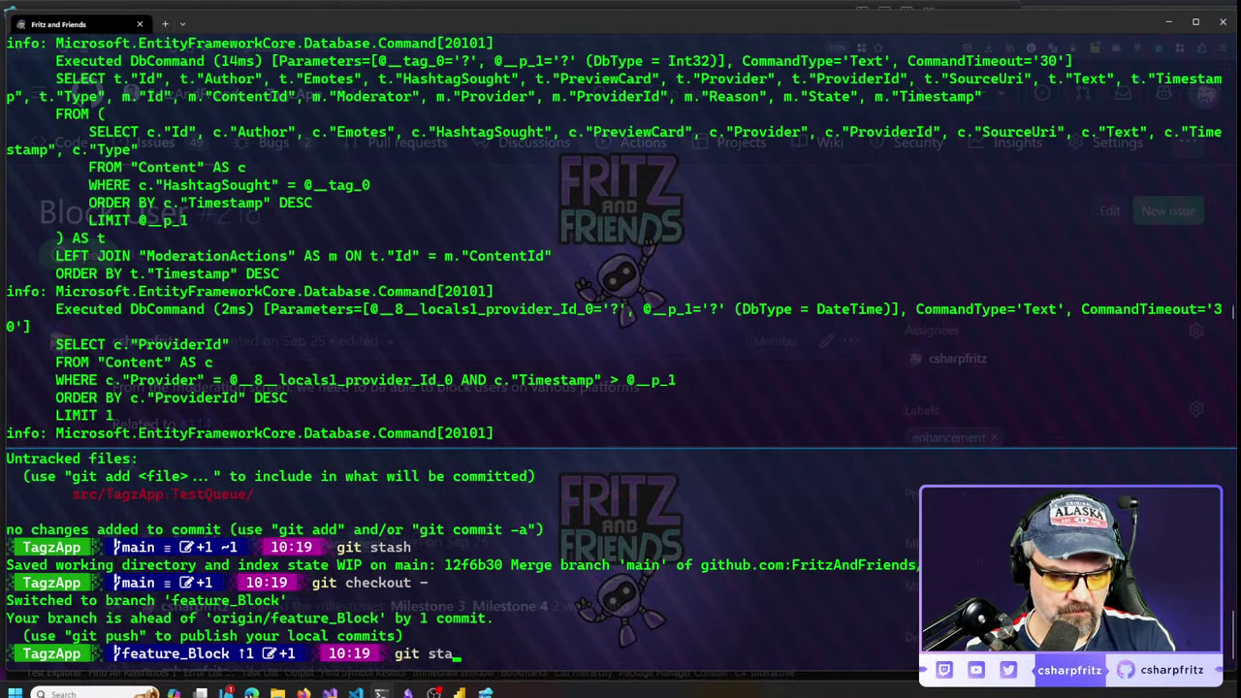
{"action": "type", "text": "sh pop"}
{"action": "key", "text": "Return"}
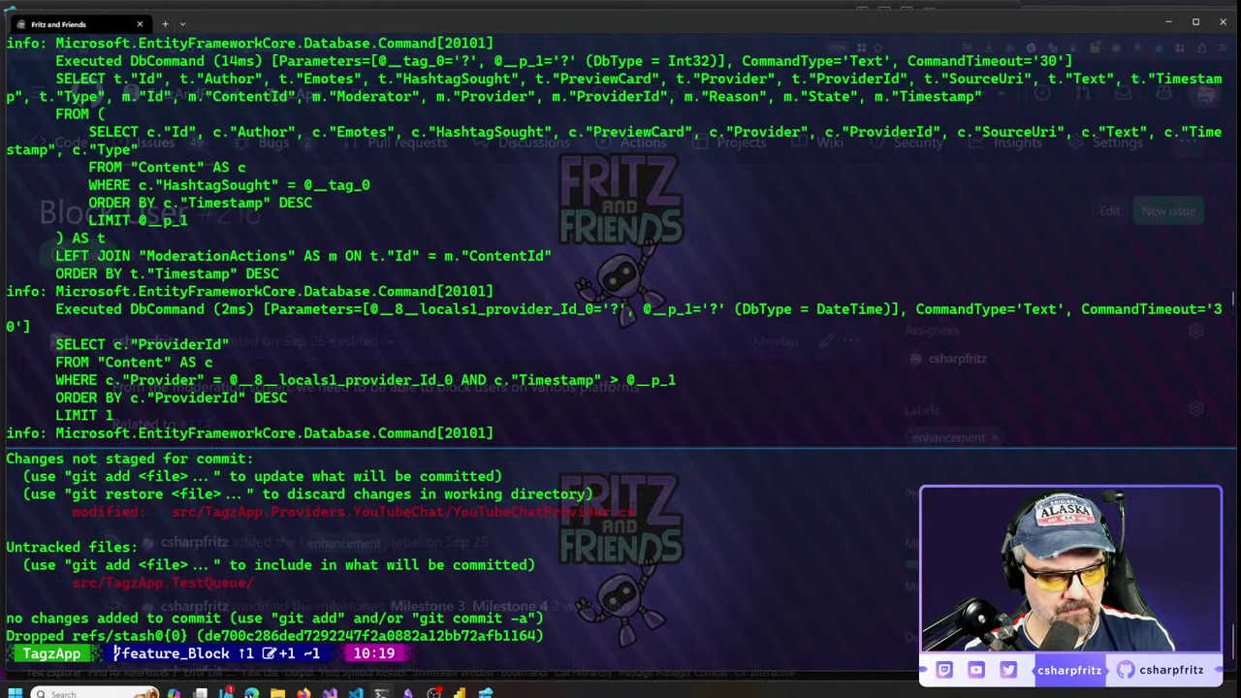
Commit the tracked changes on feature_Block with the message "Now stopping processing on YouTubeChat if no config present"
{"action": "type", "text": "git commit -am"}
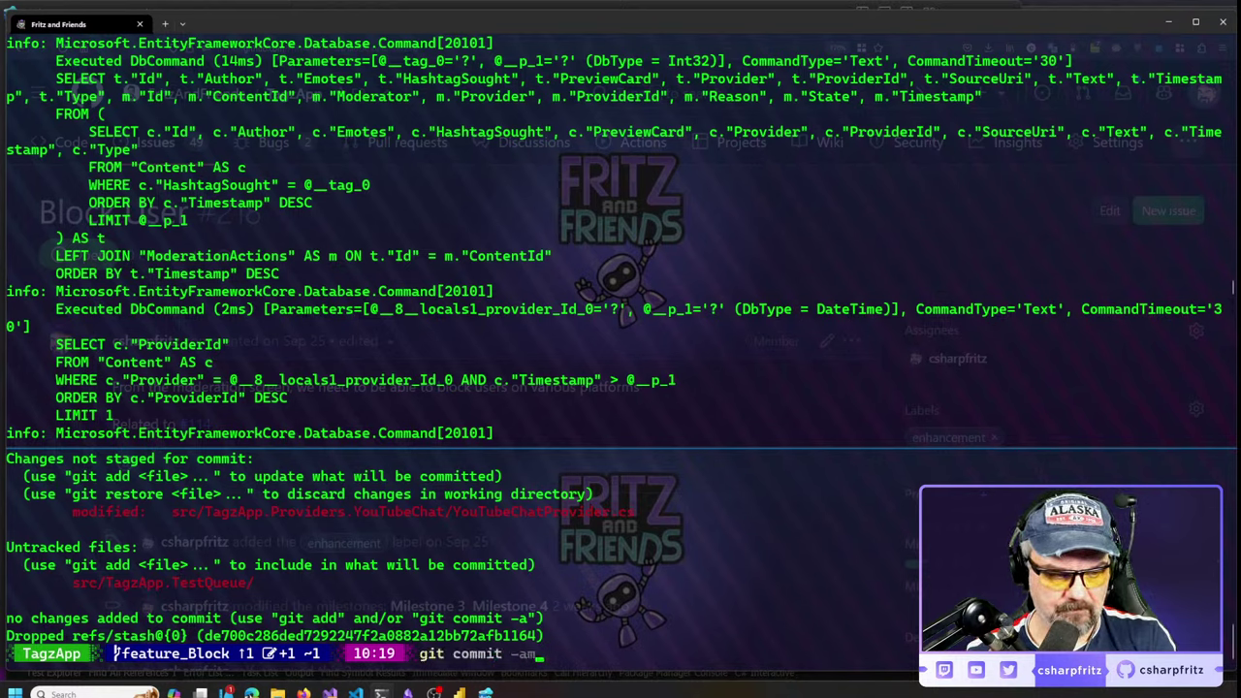
{"action": "type", "text": " \""}
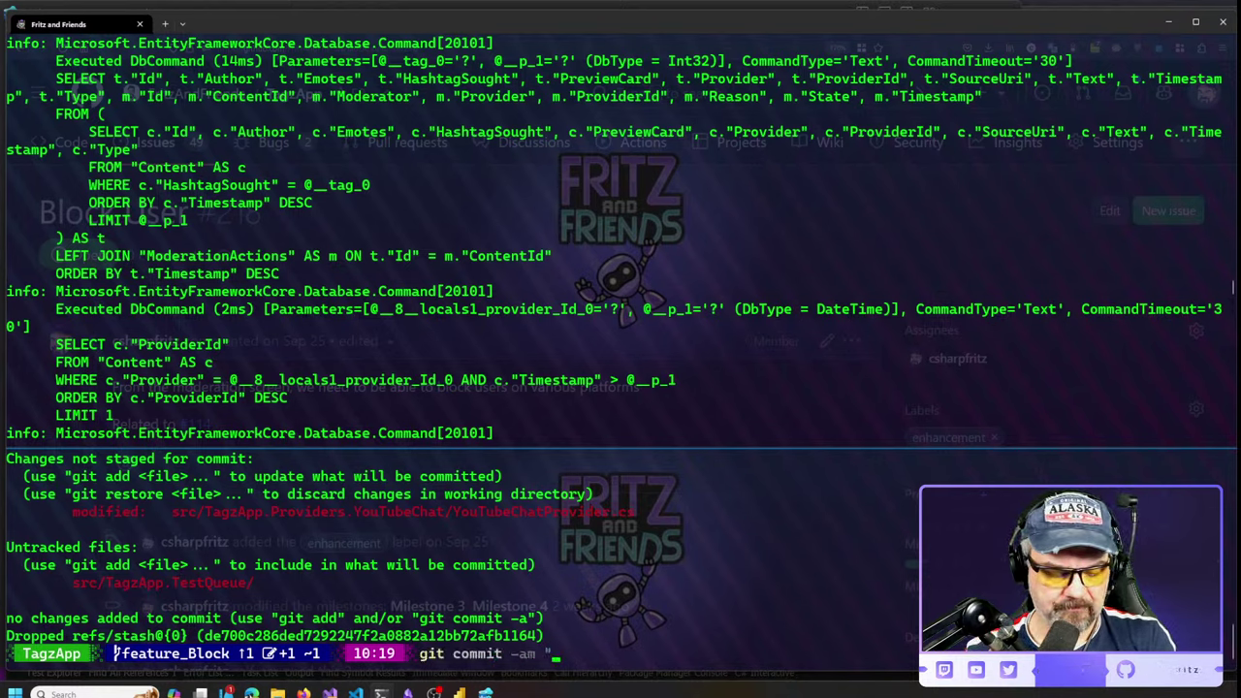
{"action": "type", "text": "Now sto"}
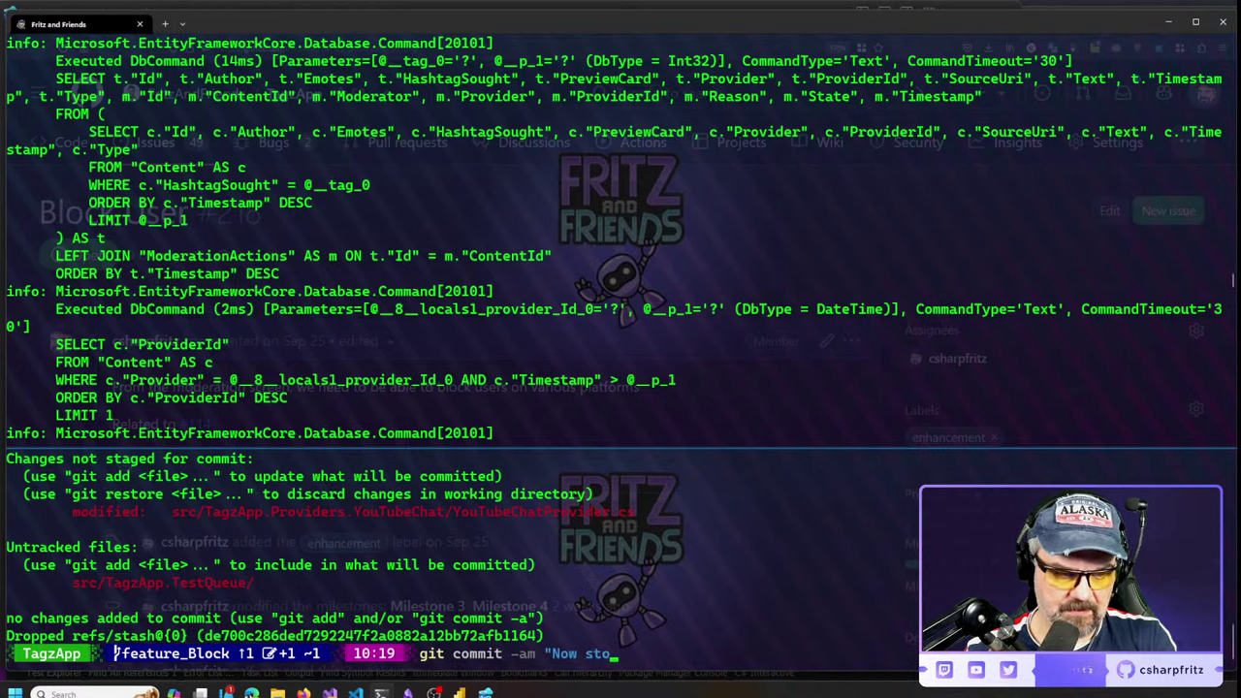
{"action": "type", "text": "pping processing o"}
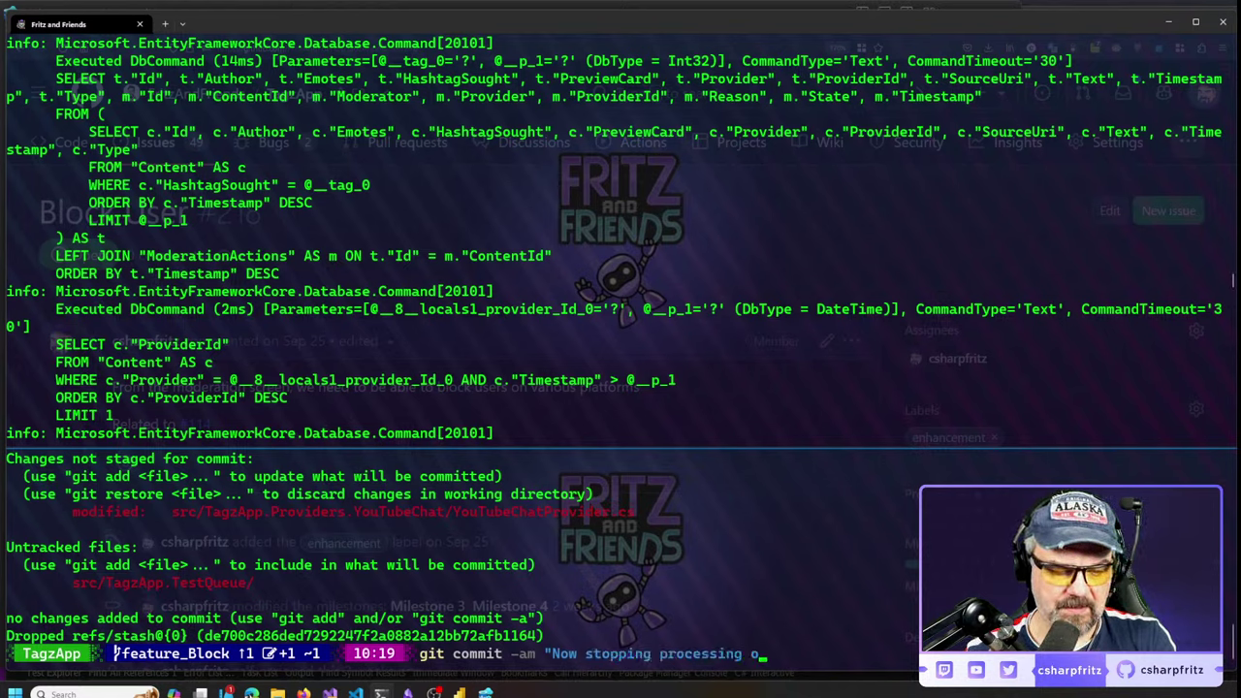
{"action": "type", "text": "n YouTubeChat i"}
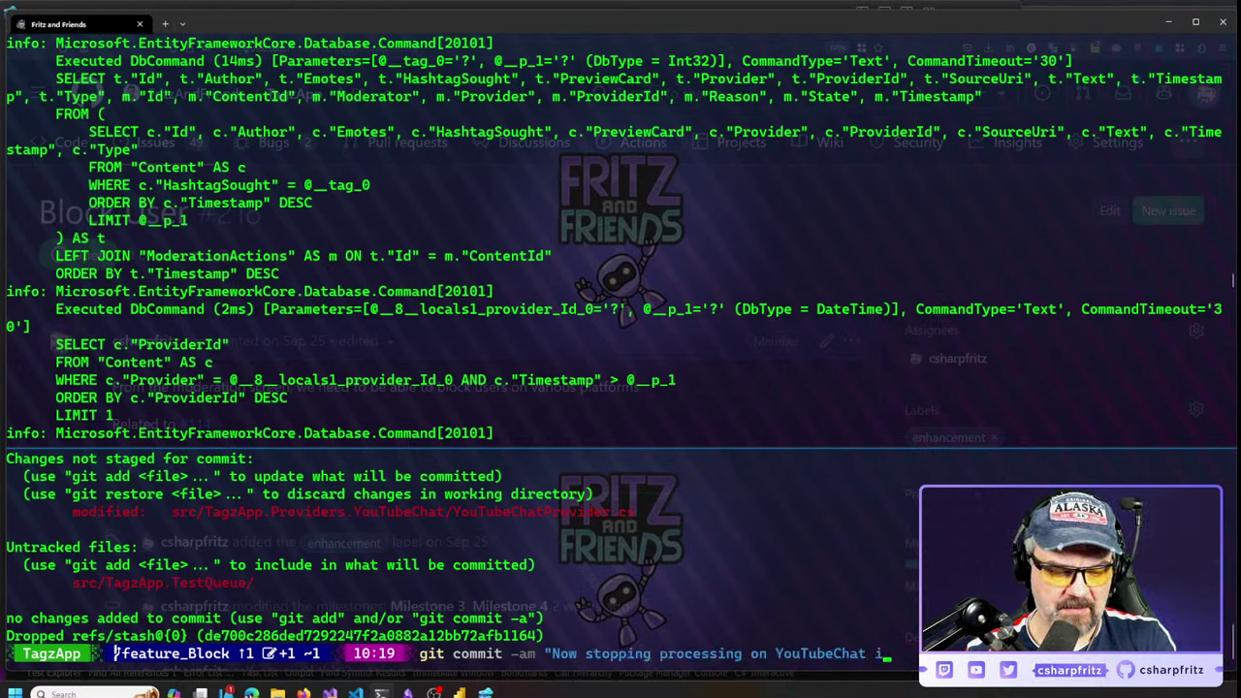
{"action": "type", "text": "f no"}
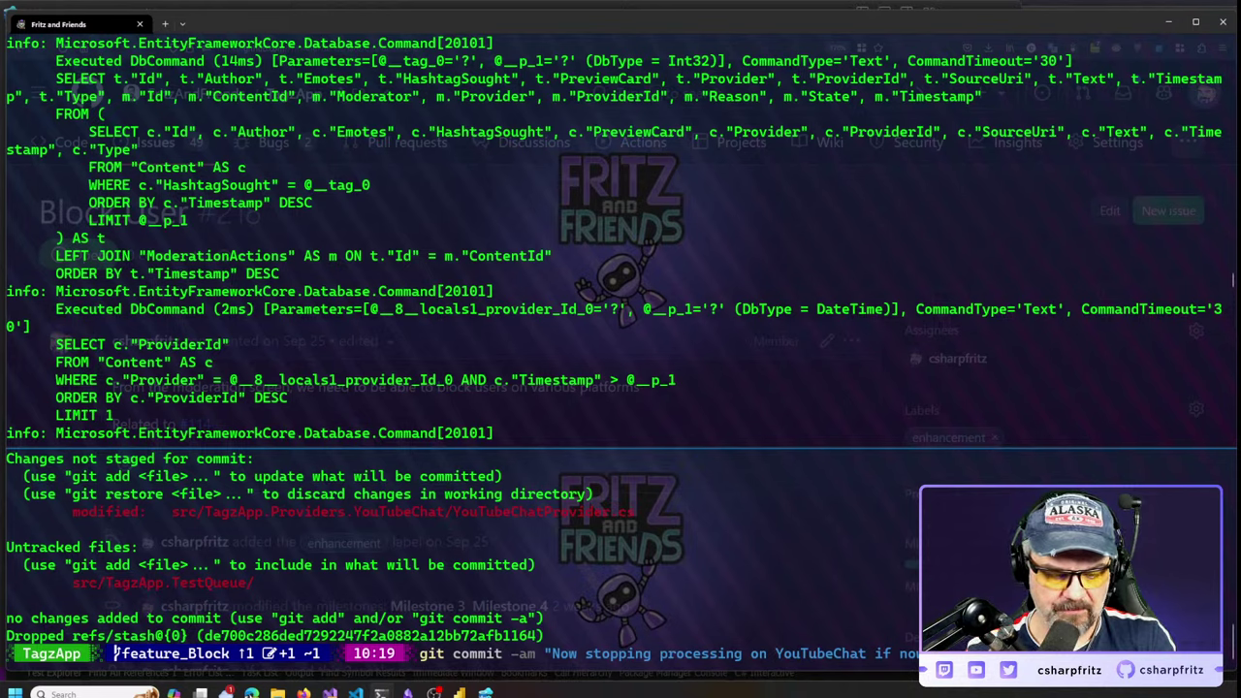
{"action": "key", "text": "BackSpace"}
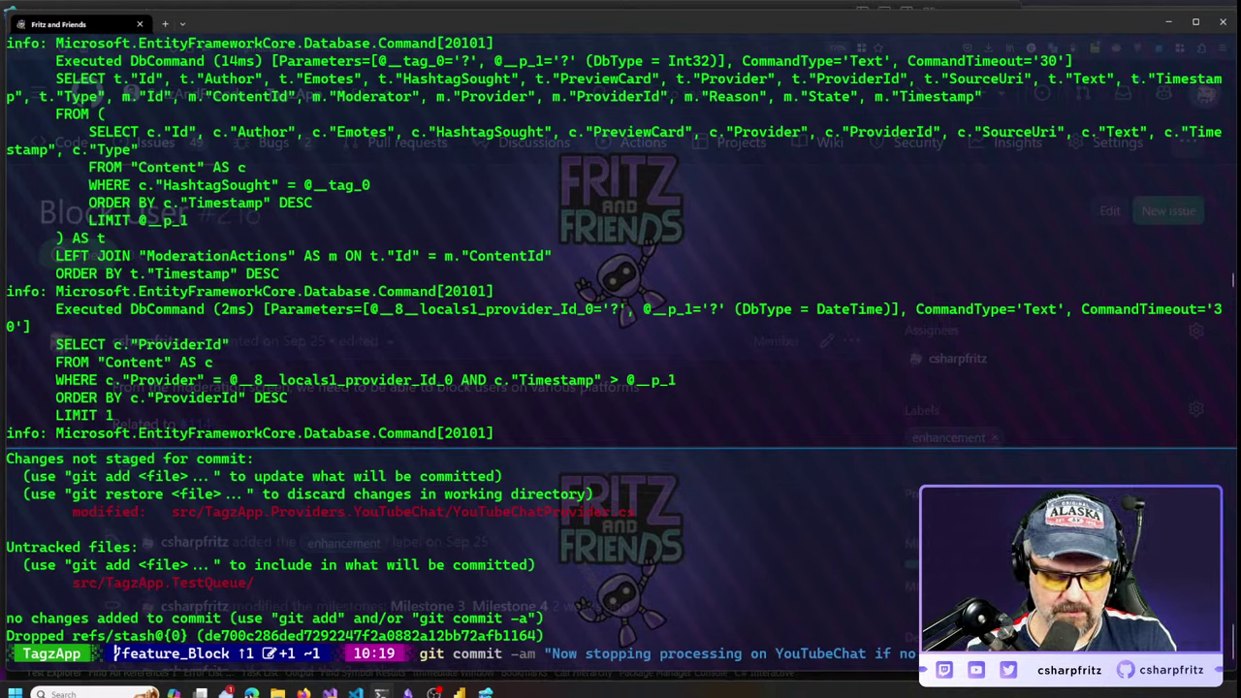
{"action": "key", "text": "Return"}
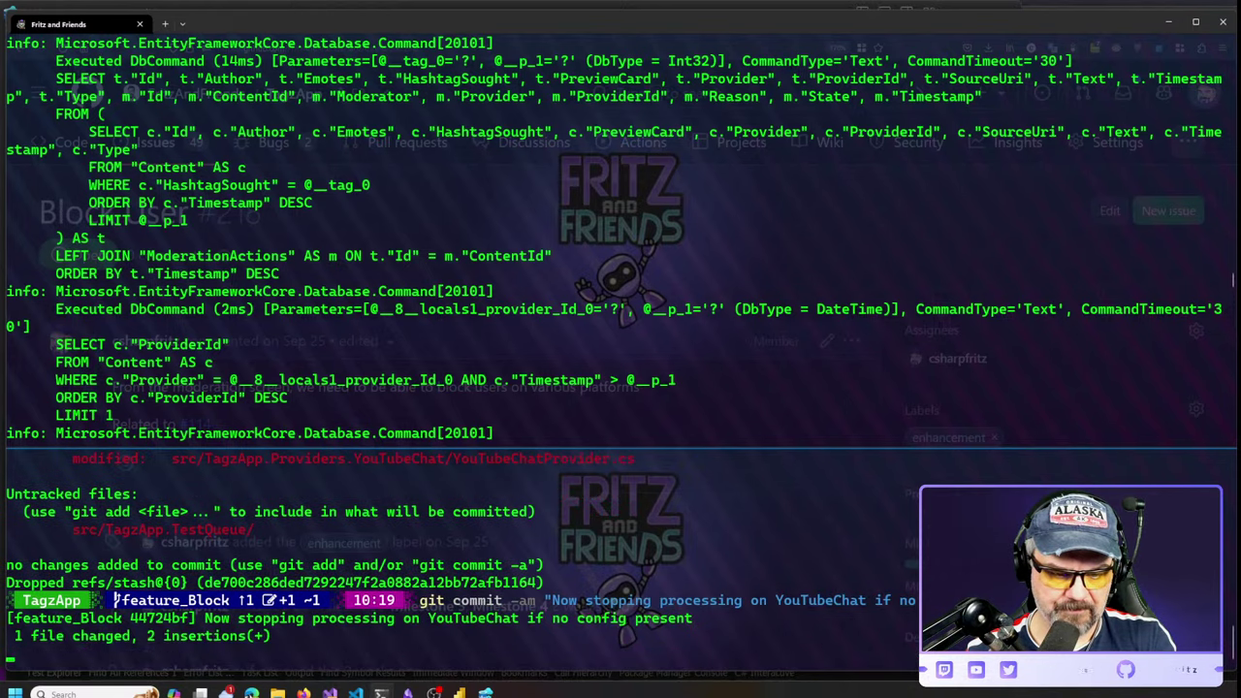
Try to push the feature_Block branch, and pull the remote changes into the local branch
{"action": "type", "text": "git push"}
{"action": "key", "text": "Return"}
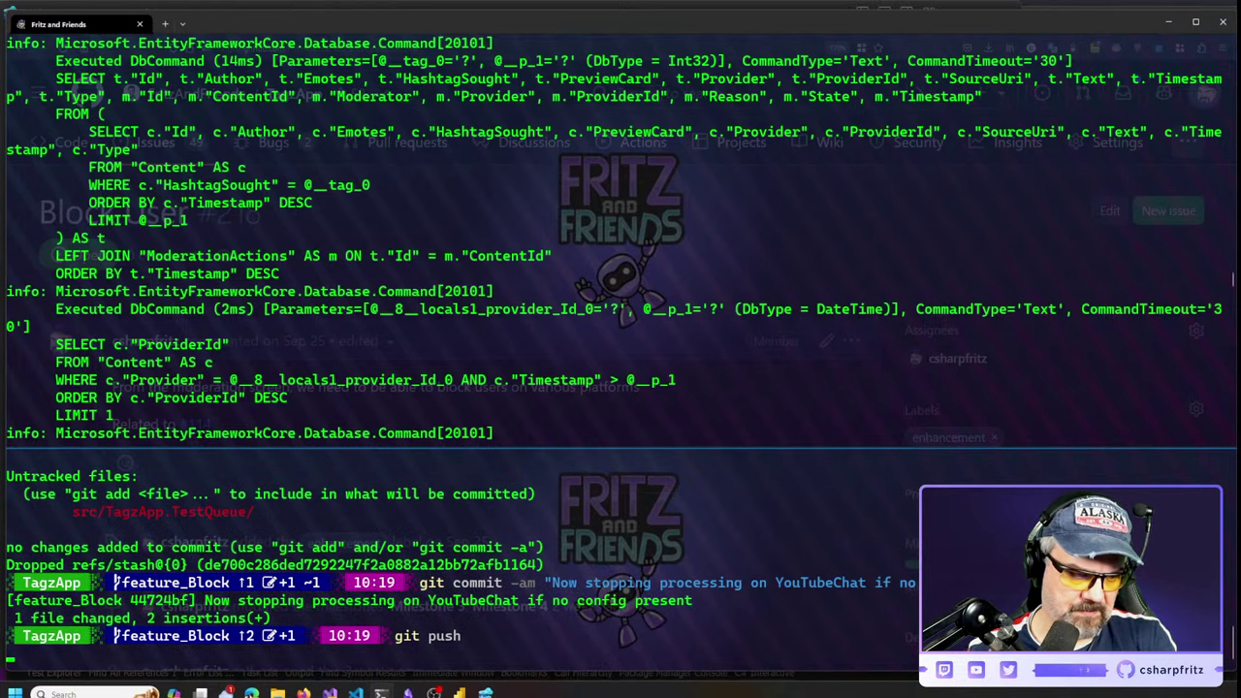
{"action": "type", "text": "git pull"}
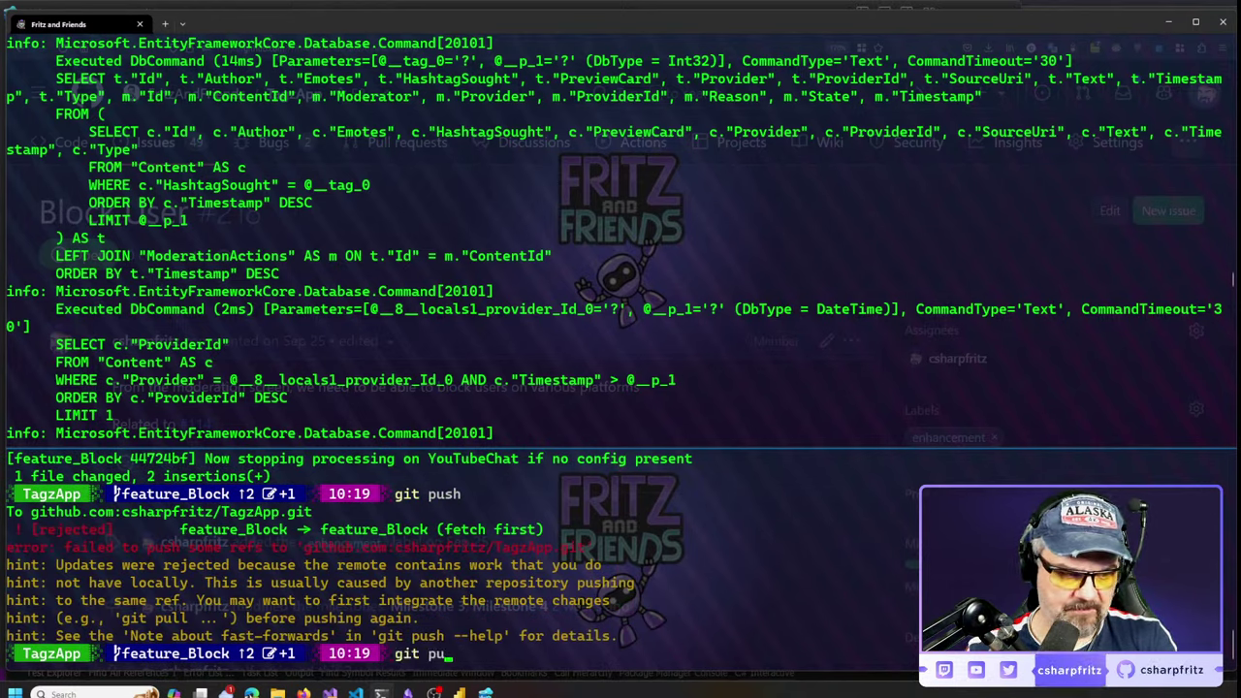
{"action": "key", "text": "Return"}
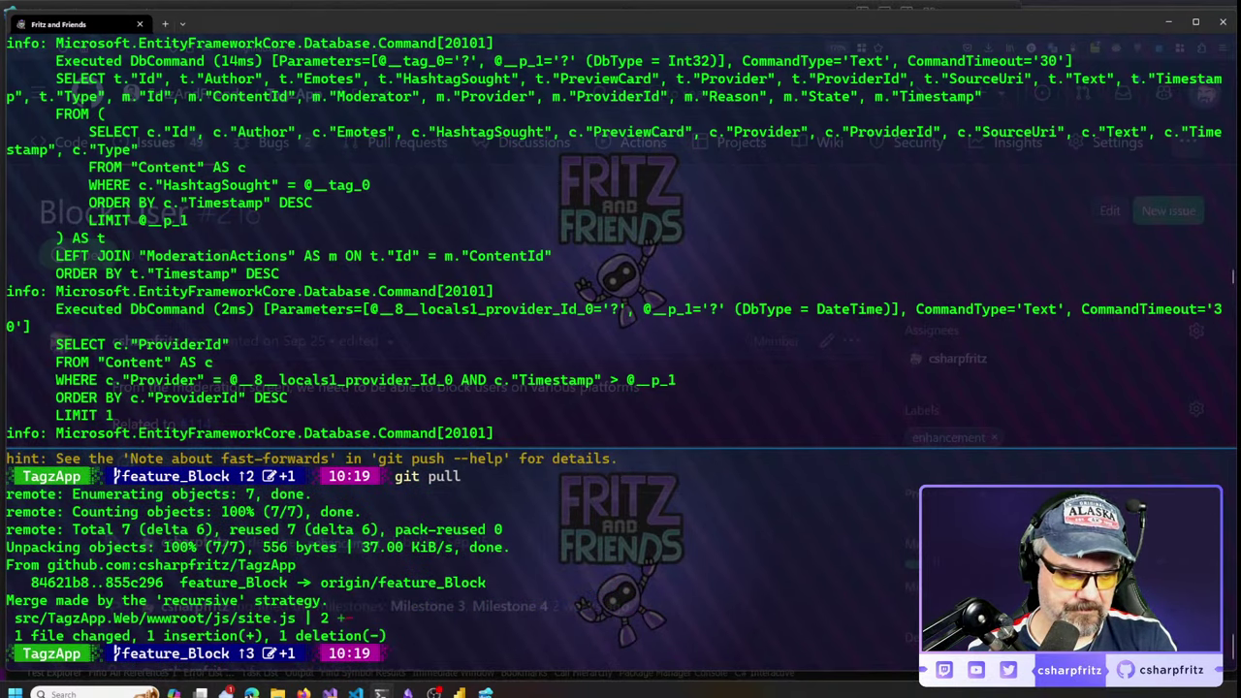
Push the merged feature_Block branch to the remote repository and clear the terminal
{"action": "type", "text": "git push"}
{"action": "key", "text": "Return"}
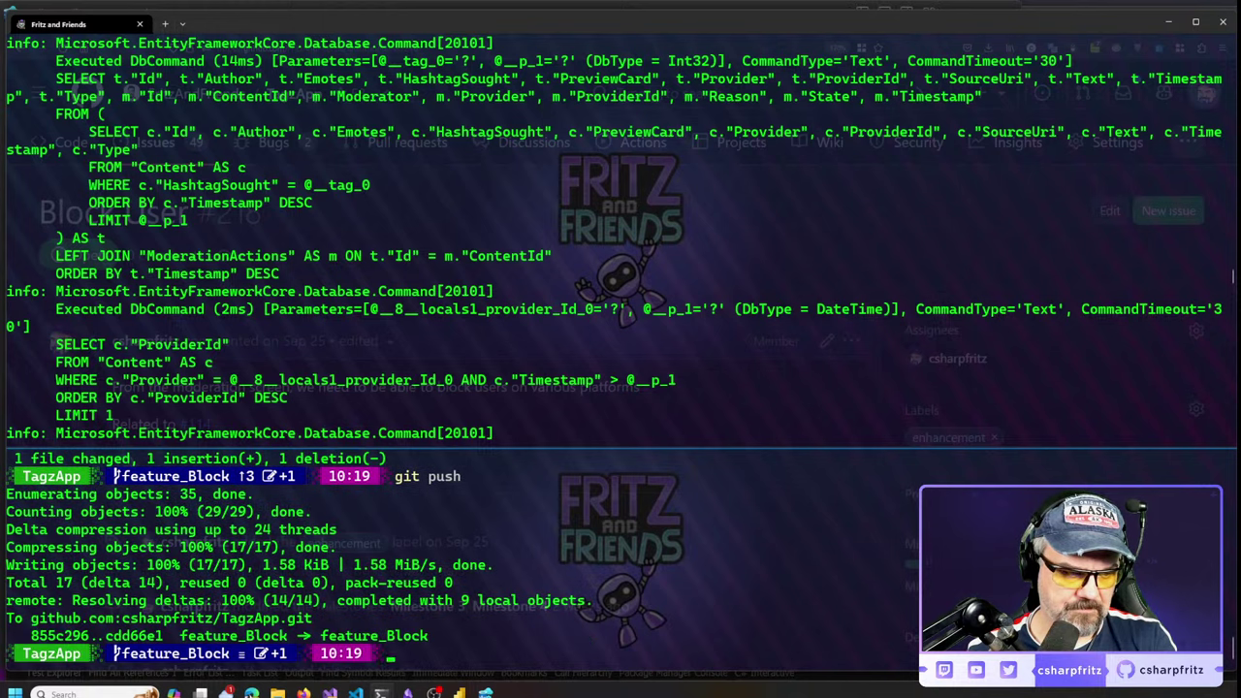
{"action": "type", "text": "clear"}
{"action": "key", "text": "Return"}
Switch to the Firefox window and bring up the moderation page of the locally running TagzApp site
{"action": "key", "text": "alt+Tab"}
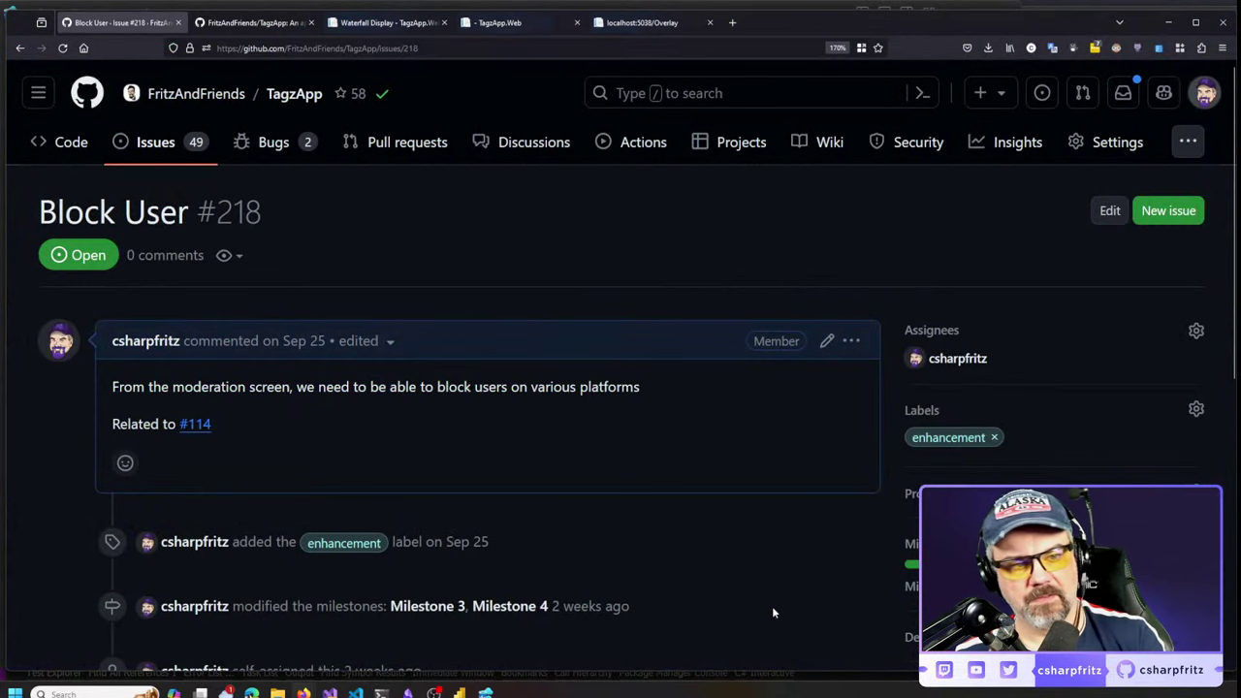
{"action": "key", "text": "alt+Tab"}
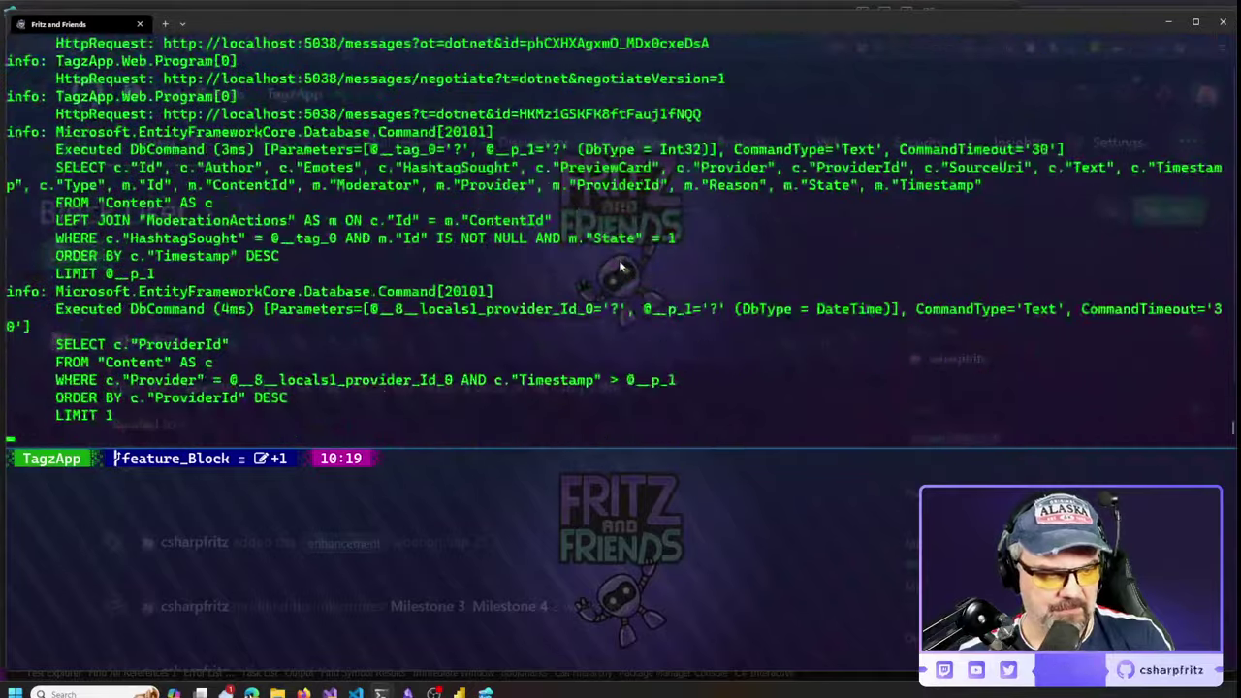
{"action": "key", "text": "alt+Tab"}
{"action": "key", "text": "alt+Tab"}
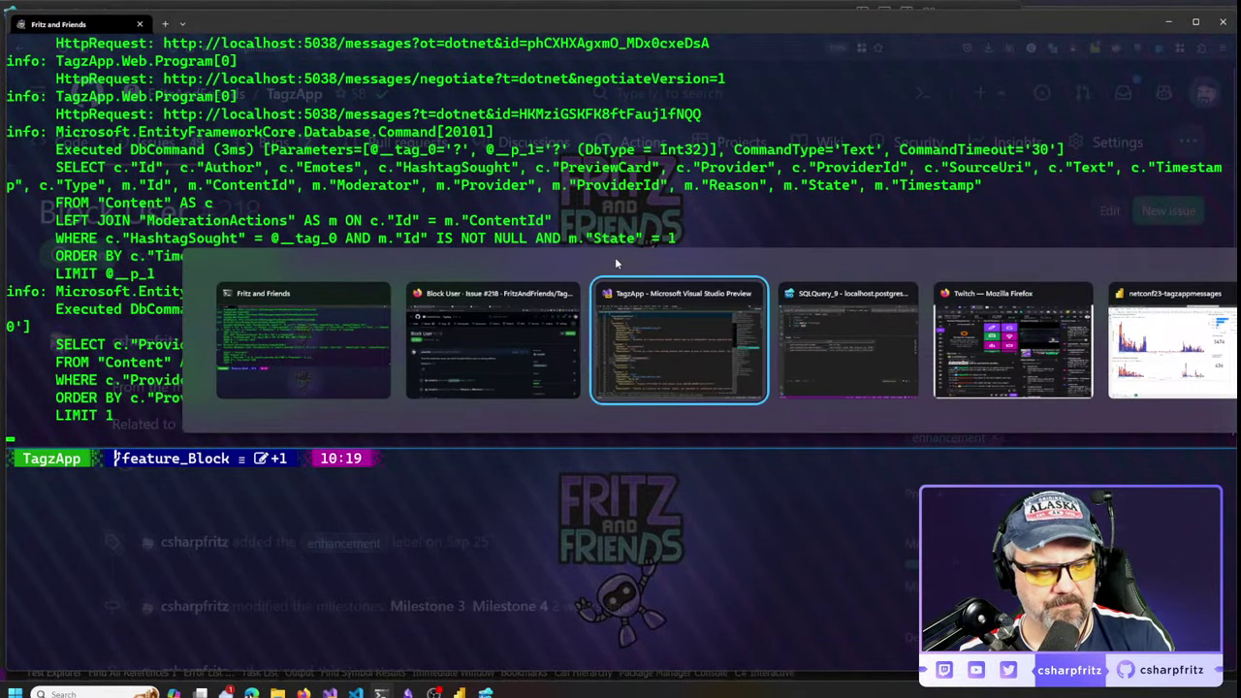
{"action": "key", "text": "shift+alt+Tab"}
{"action": "left_click", "coordinate": [651, 25]}
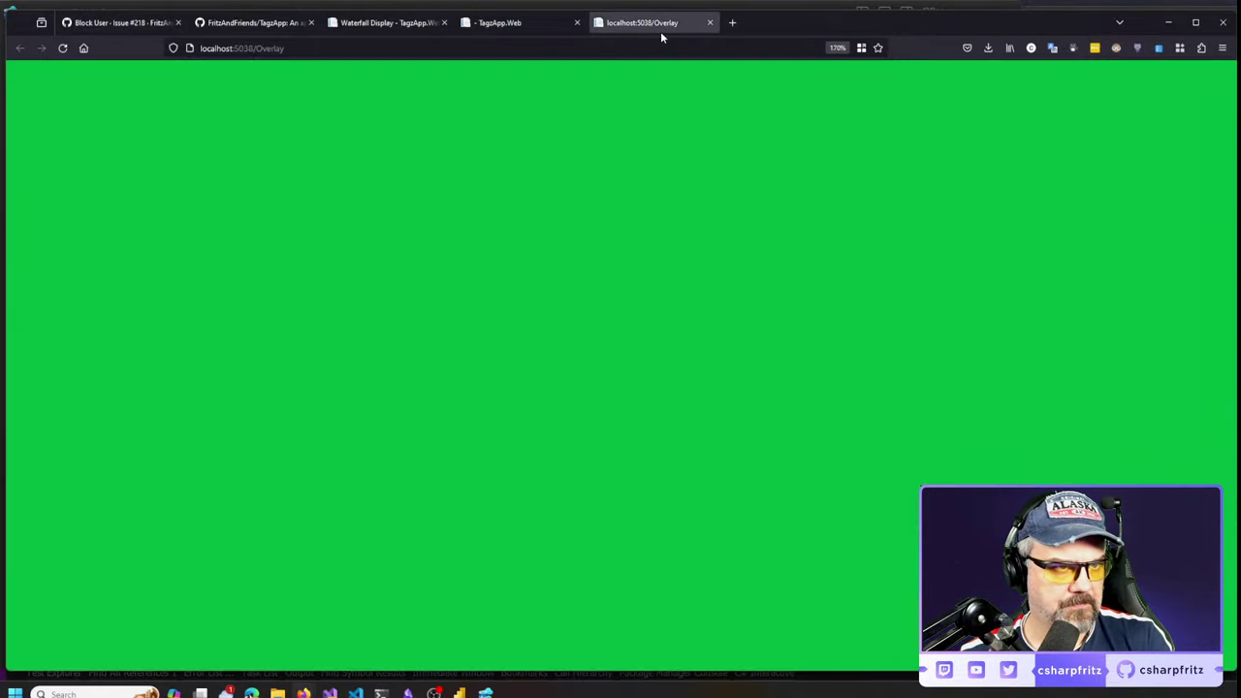
{"action": "left_click", "coordinate": [524, 26]}
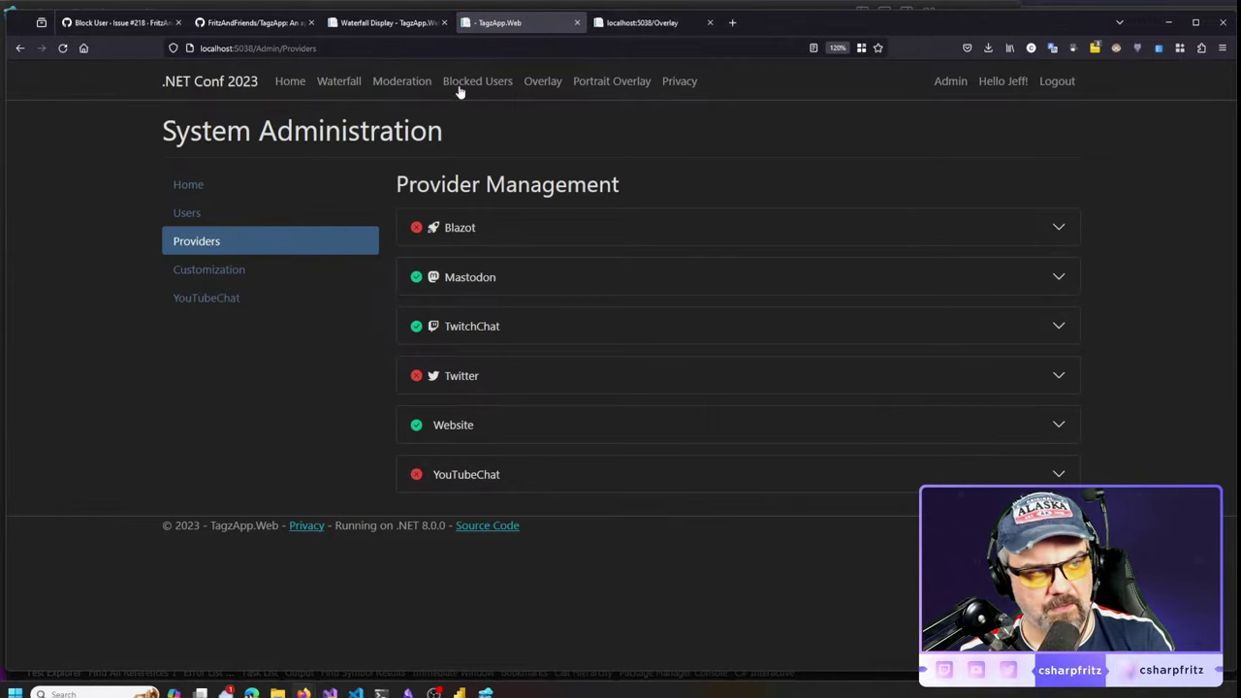
{"action": "left_click", "coordinate": [288, 86]}
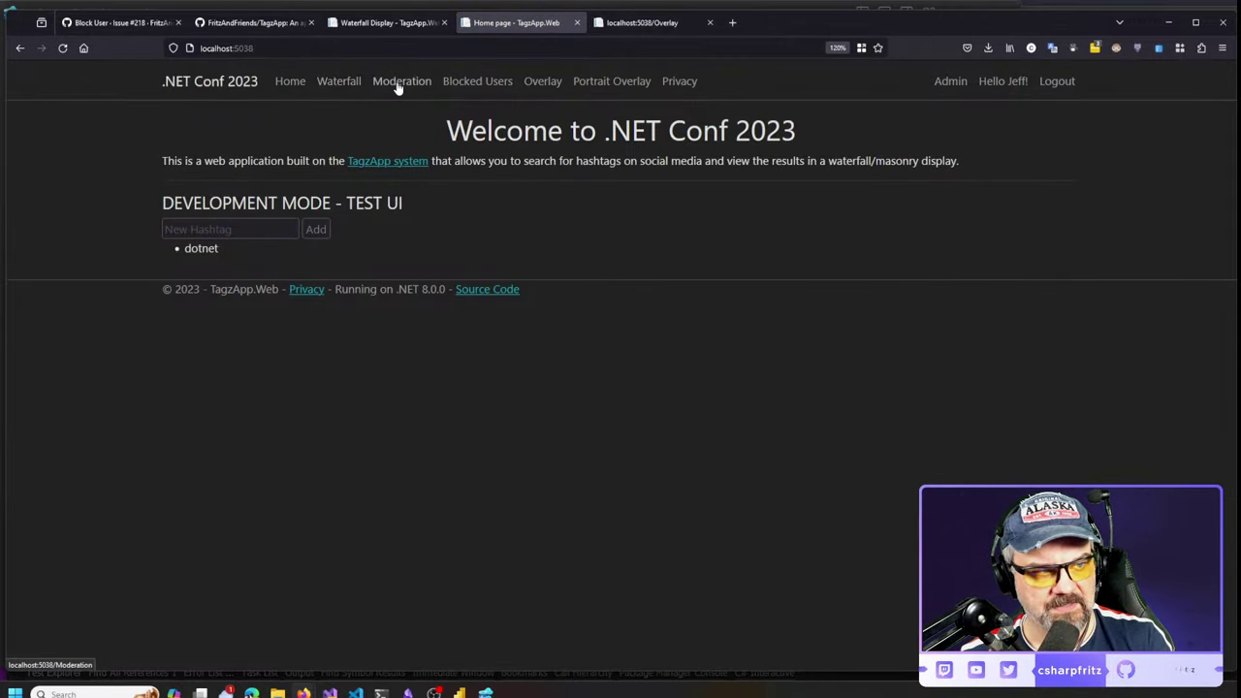
{"action": "left_click", "coordinate": [397, 86]}
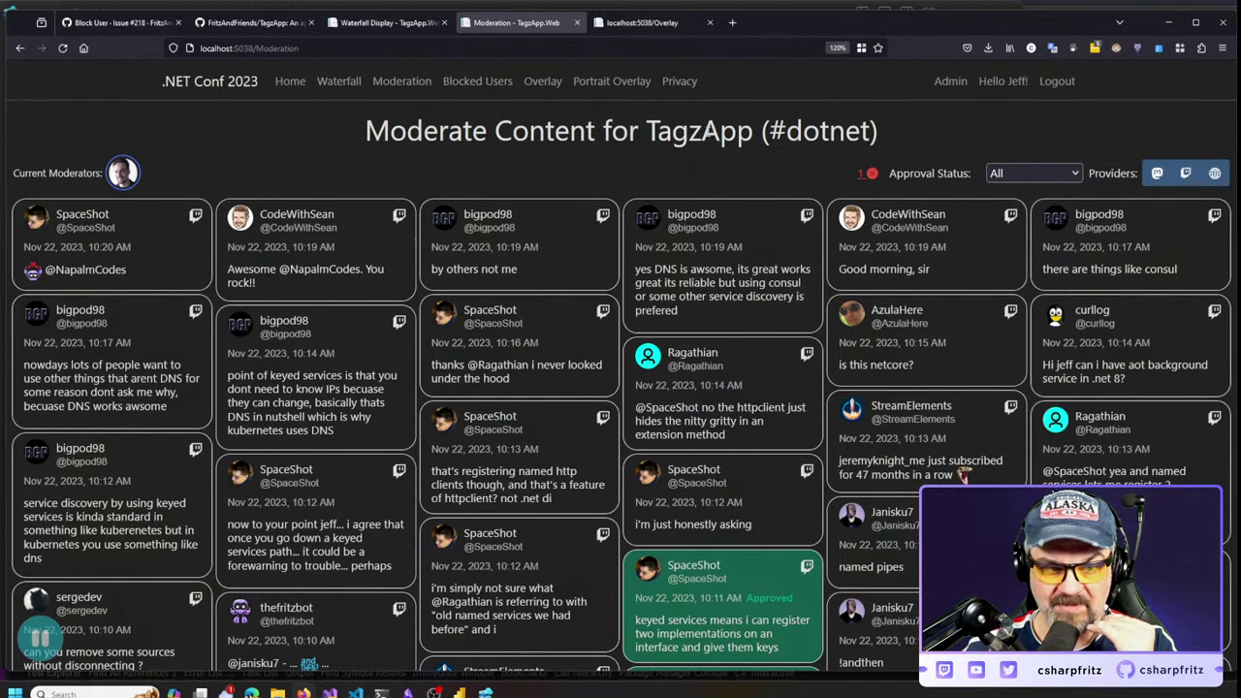
Review the blocked users list and its provider choices from the moderation page's blocked-user count, and return to the moderation page
{"action": "left_click", "coordinate": [869, 175]}
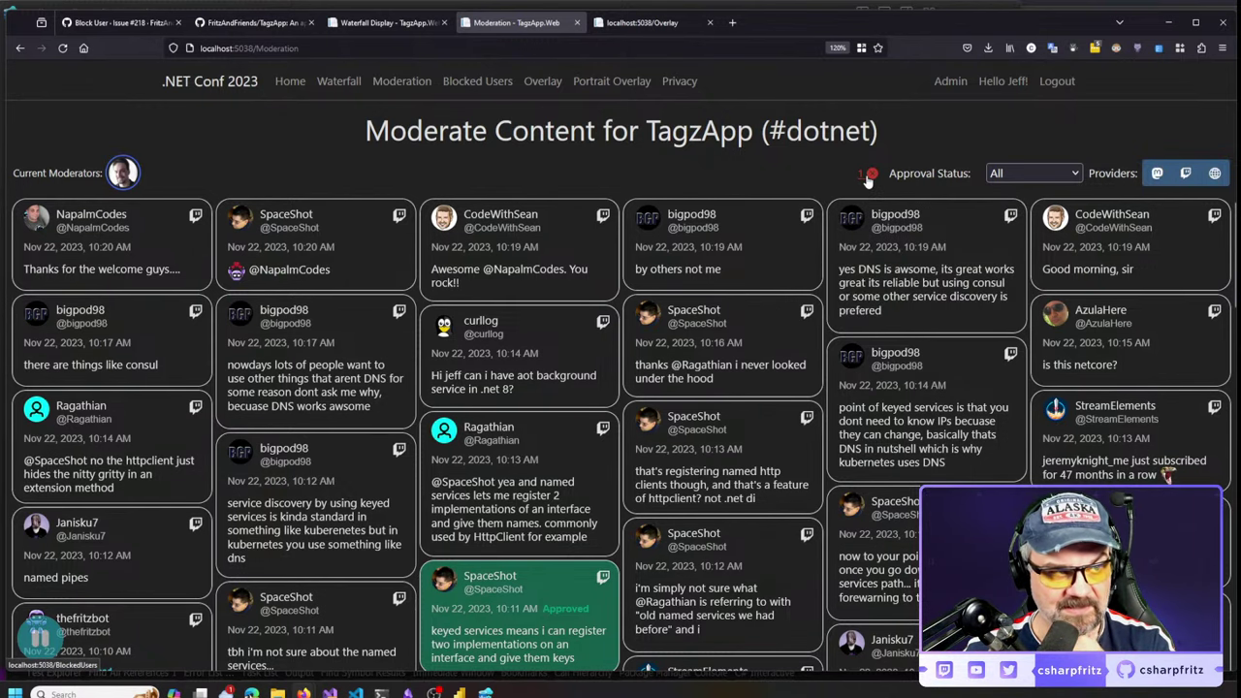
{"action": "left_click", "coordinate": [868, 178]}
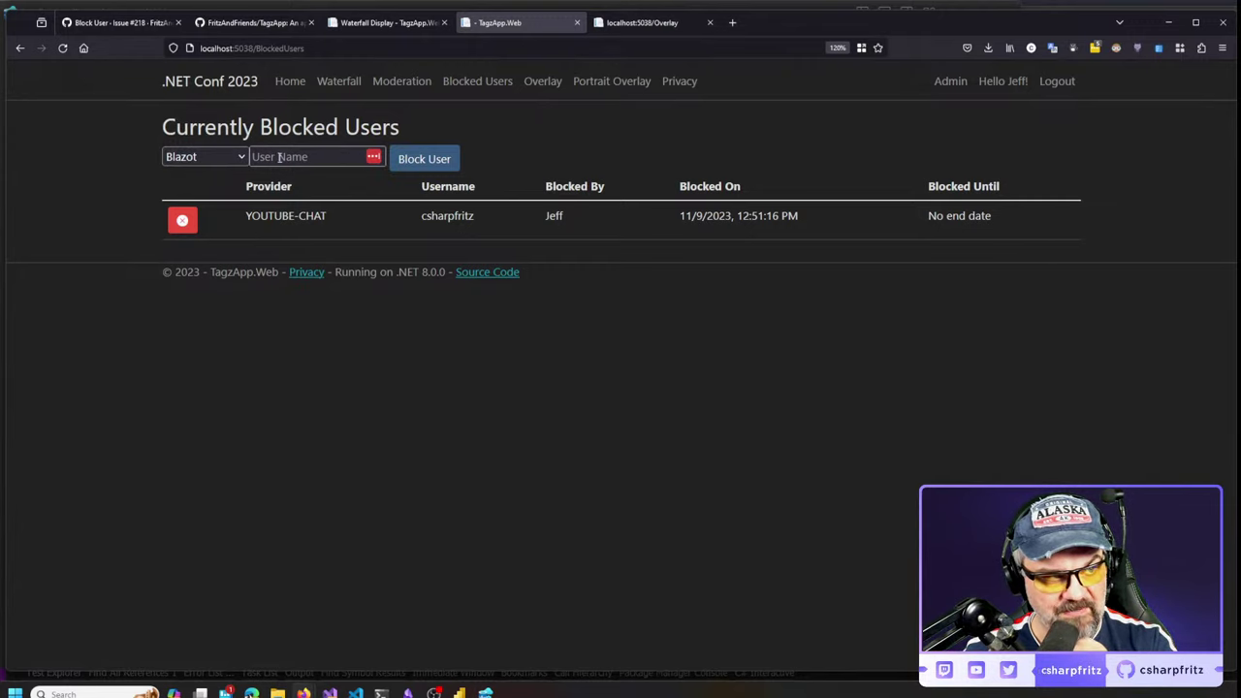
{"action": "left_click", "coordinate": [206, 156]}
{"action": "left_click", "coordinate": [499, 418]}
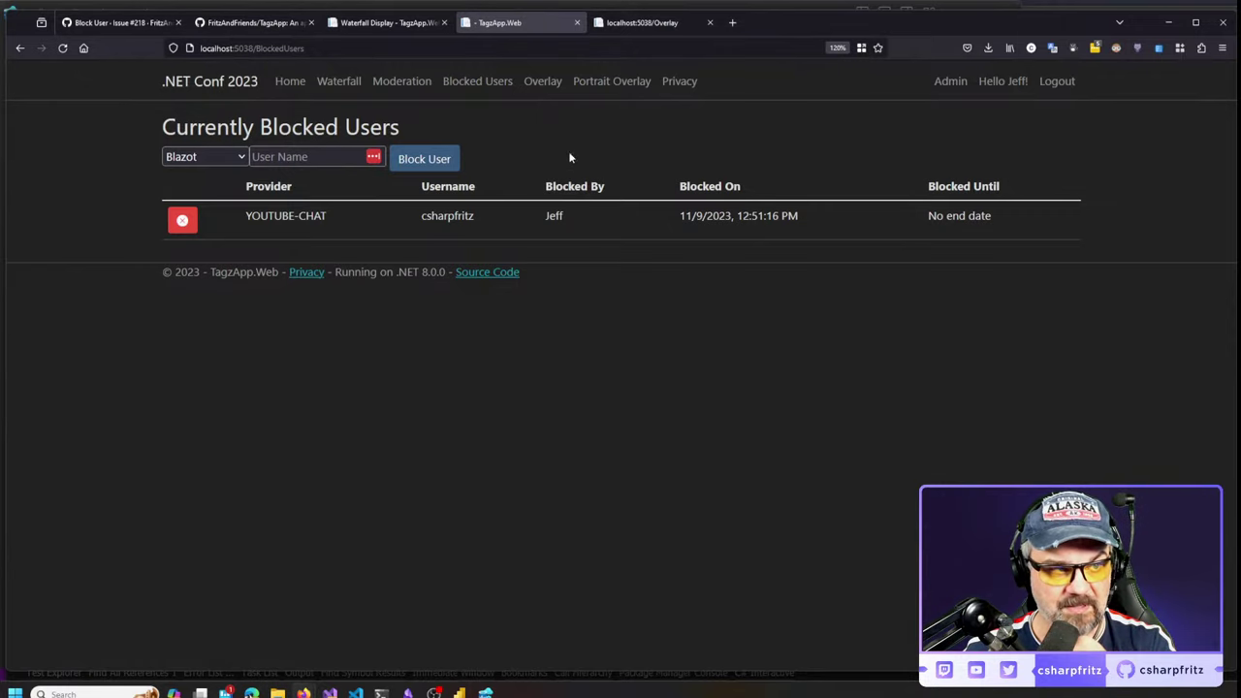
{"action": "left_click", "coordinate": [417, 85]}
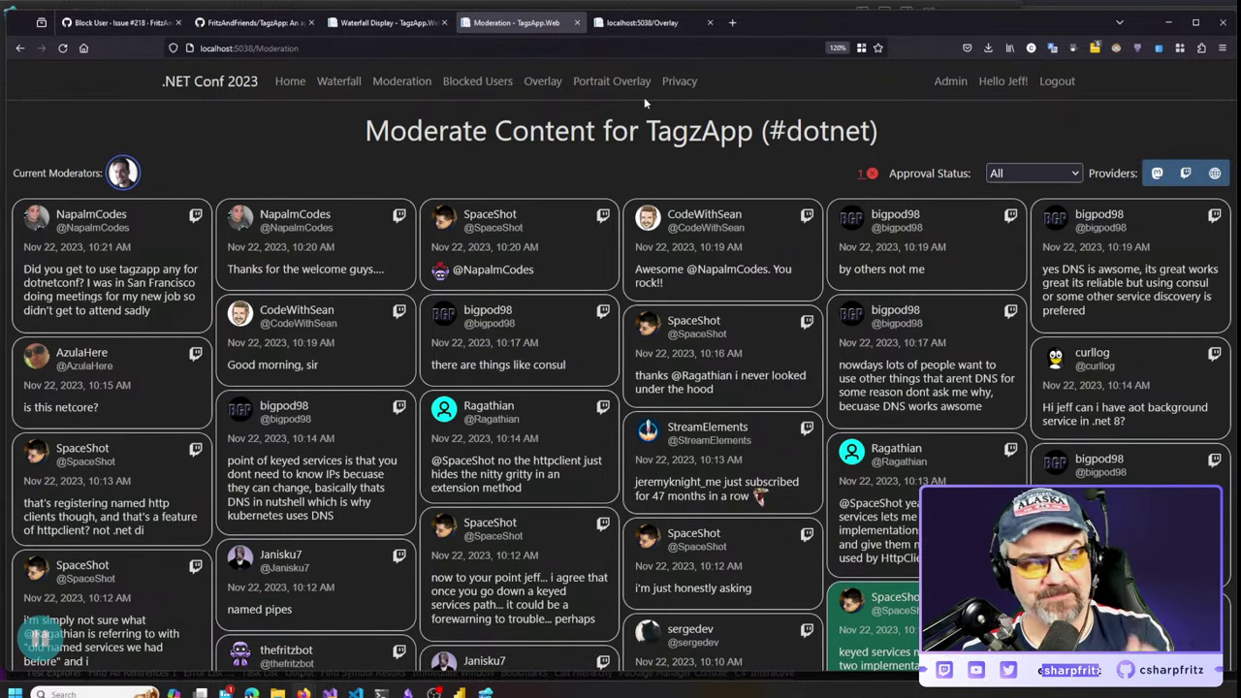
Open the dotnet YouTube channel at youtube.com/dotnet in a new browser tab
{"action": "key", "text": "ctrl+t"}
{"action": "type", "text": "youtube"}
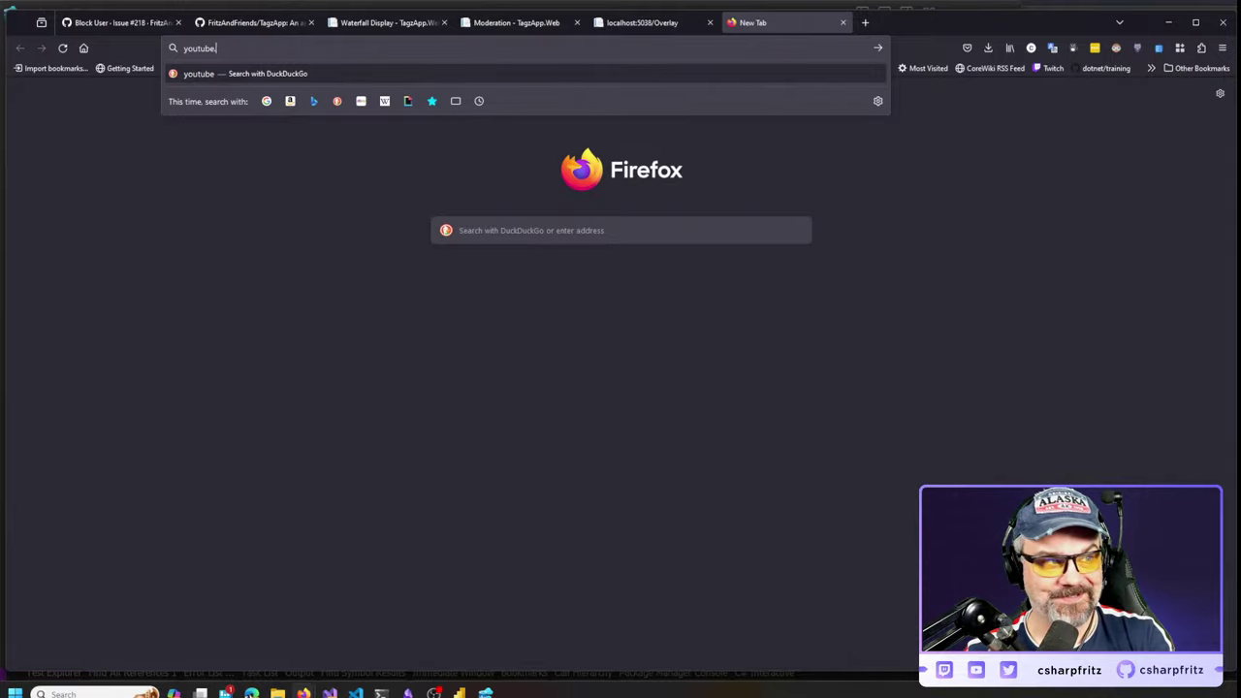
{"action": "type", "text": ".com/dotnet"}
{"action": "key", "text": "Return"}
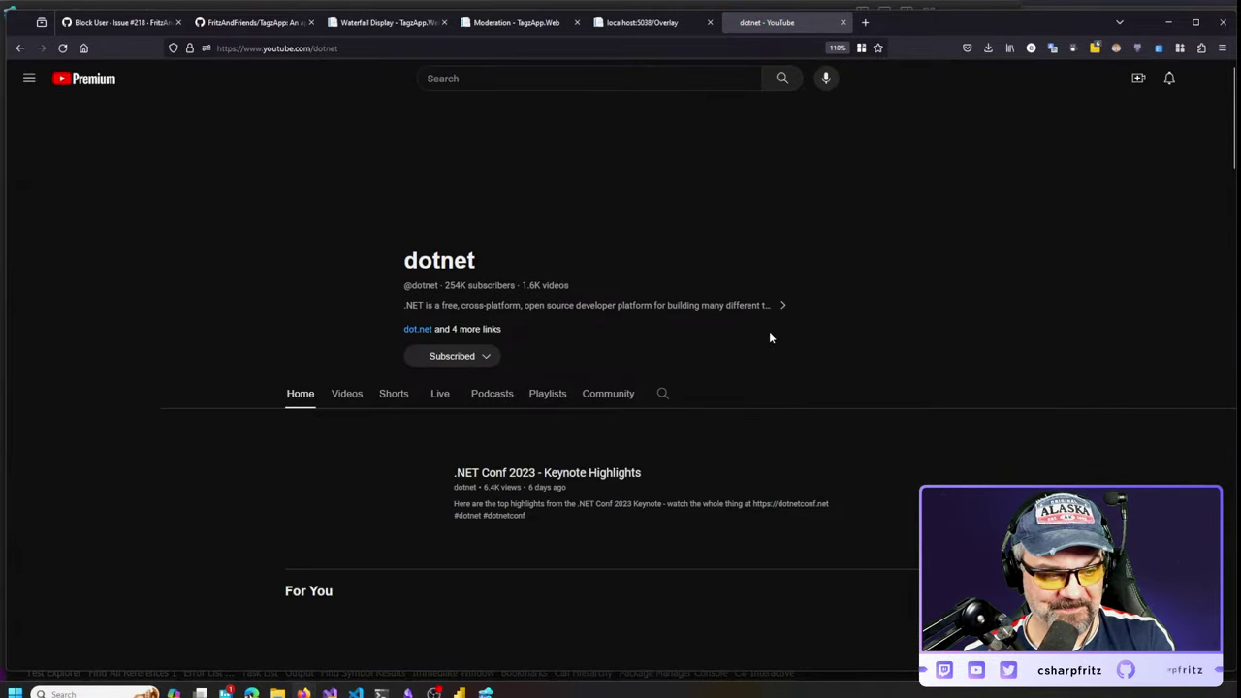
Find the "What's New in C# 12 | .NET Conf 2023" video on the channel and look at it around 28:24
{"action": "scroll", "coordinate": [1043, 336], "scroll_direction": "down", "scroll_amount": 2}
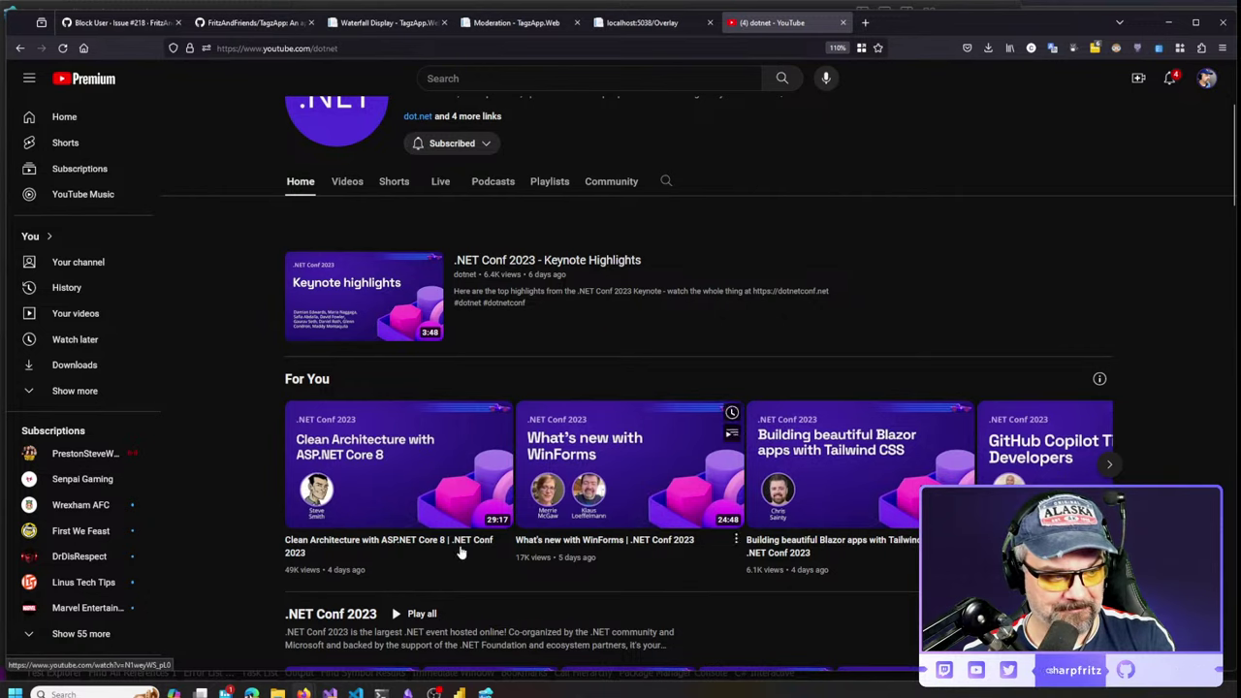
{"action": "scroll", "coordinate": [880, 313], "scroll_direction": "down", "scroll_amount": 2}
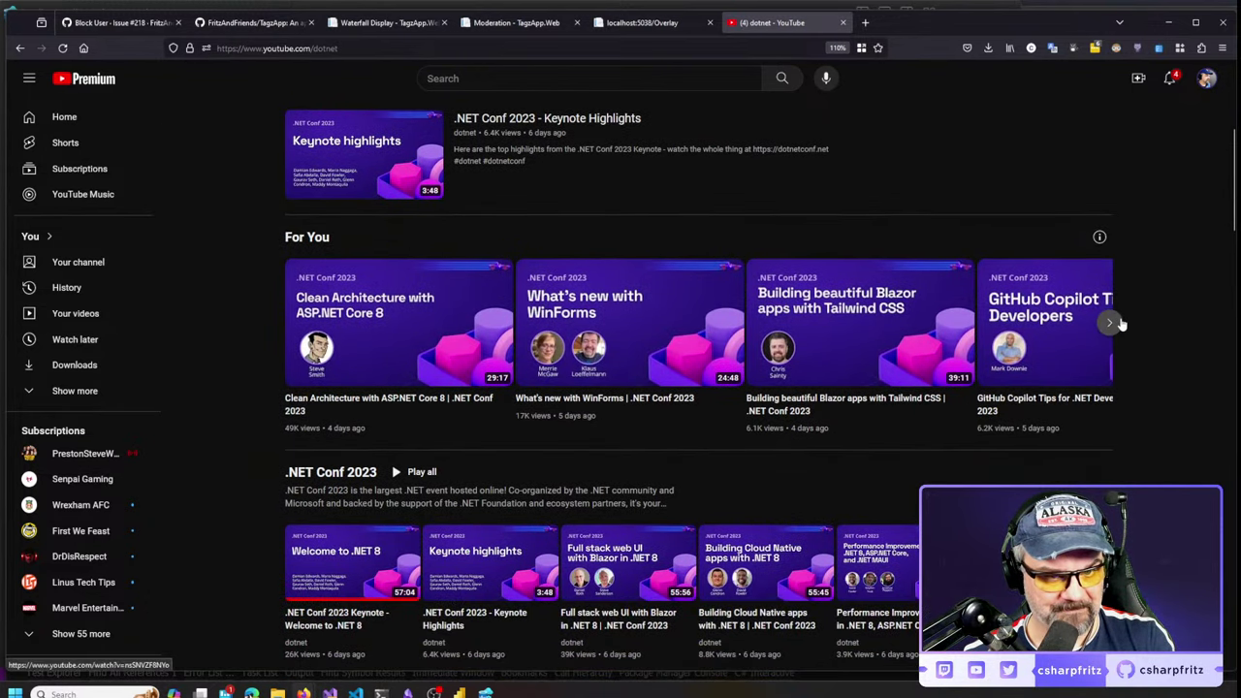
{"action": "left_click", "coordinate": [1108, 326]}
{"action": "left_click", "coordinate": [1110, 325]}
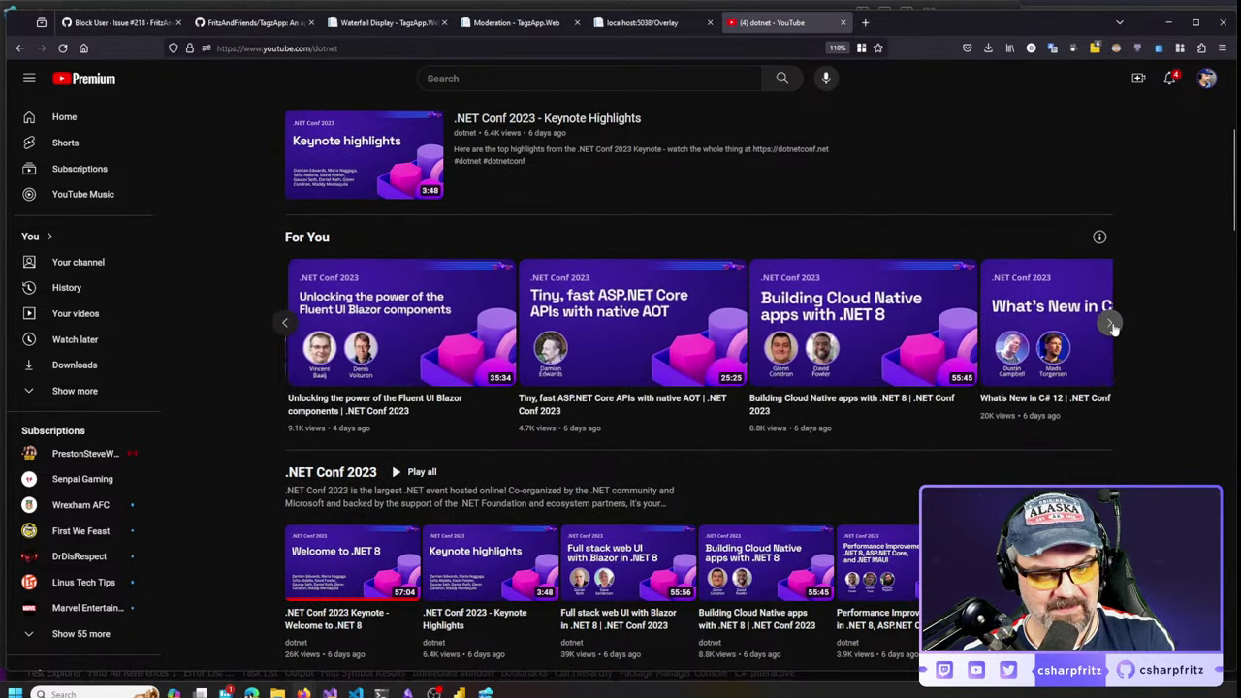
{"action": "left_click", "coordinate": [1111, 326]}
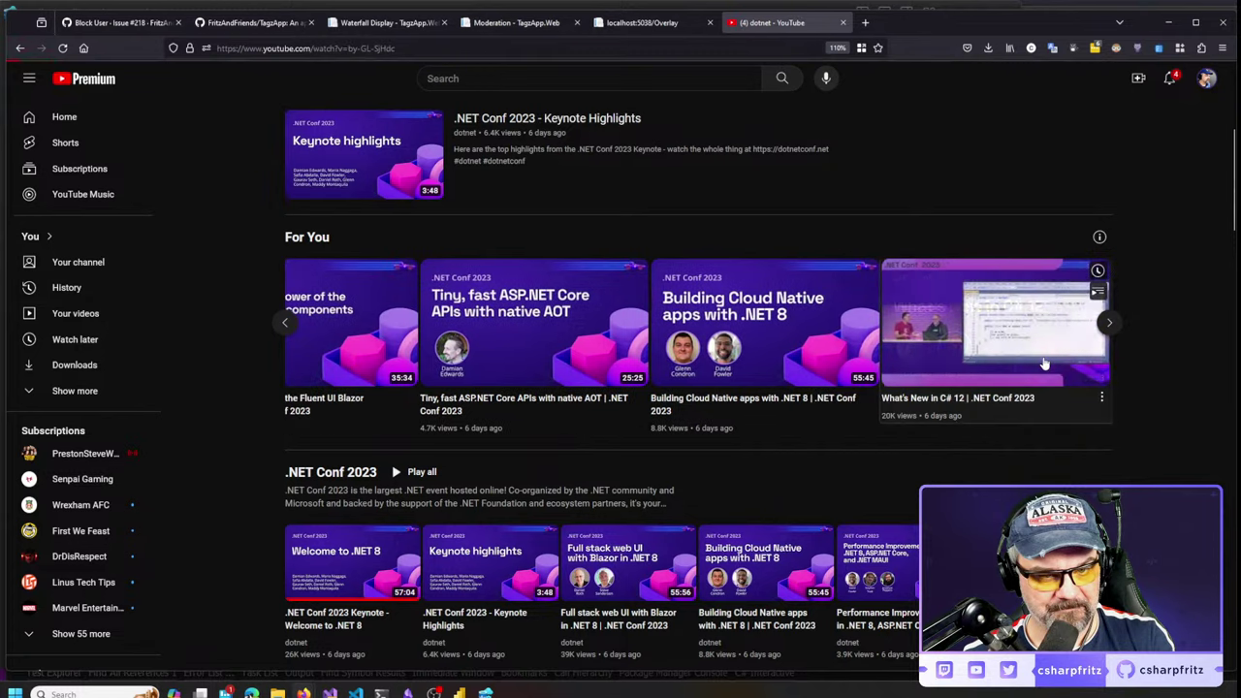
{"action": "left_click", "coordinate": [1086, 328]}
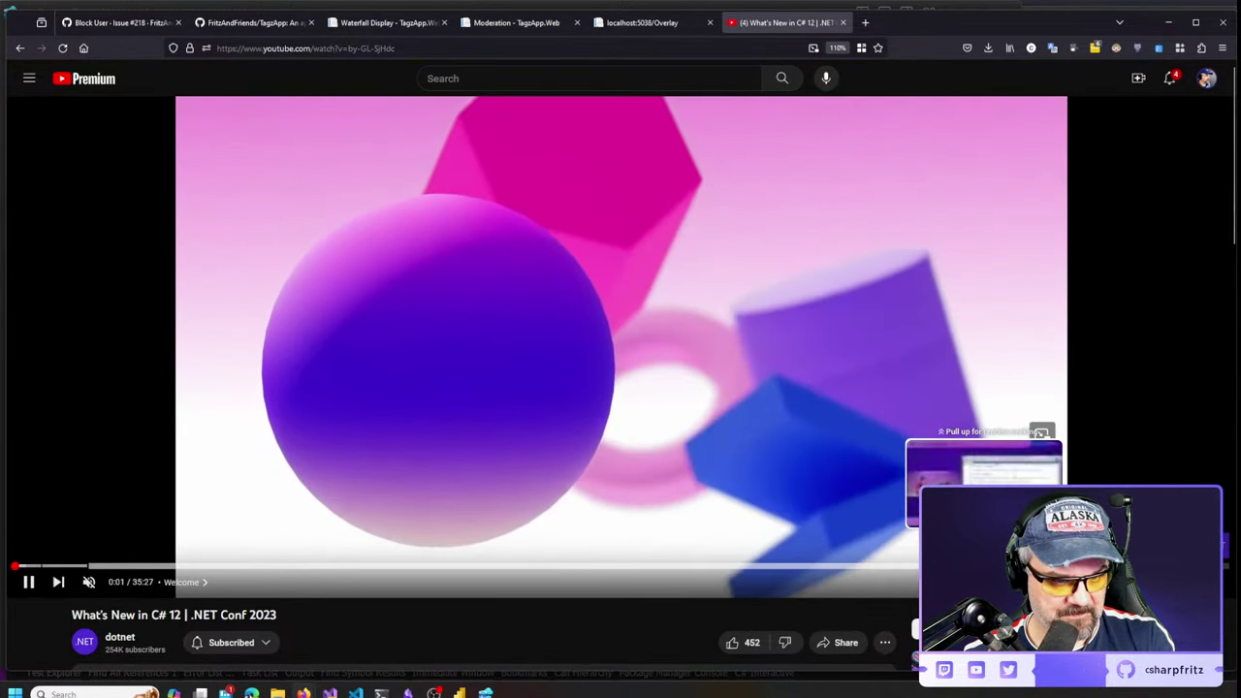
{"action": "left_click", "coordinate": [979, 566]}
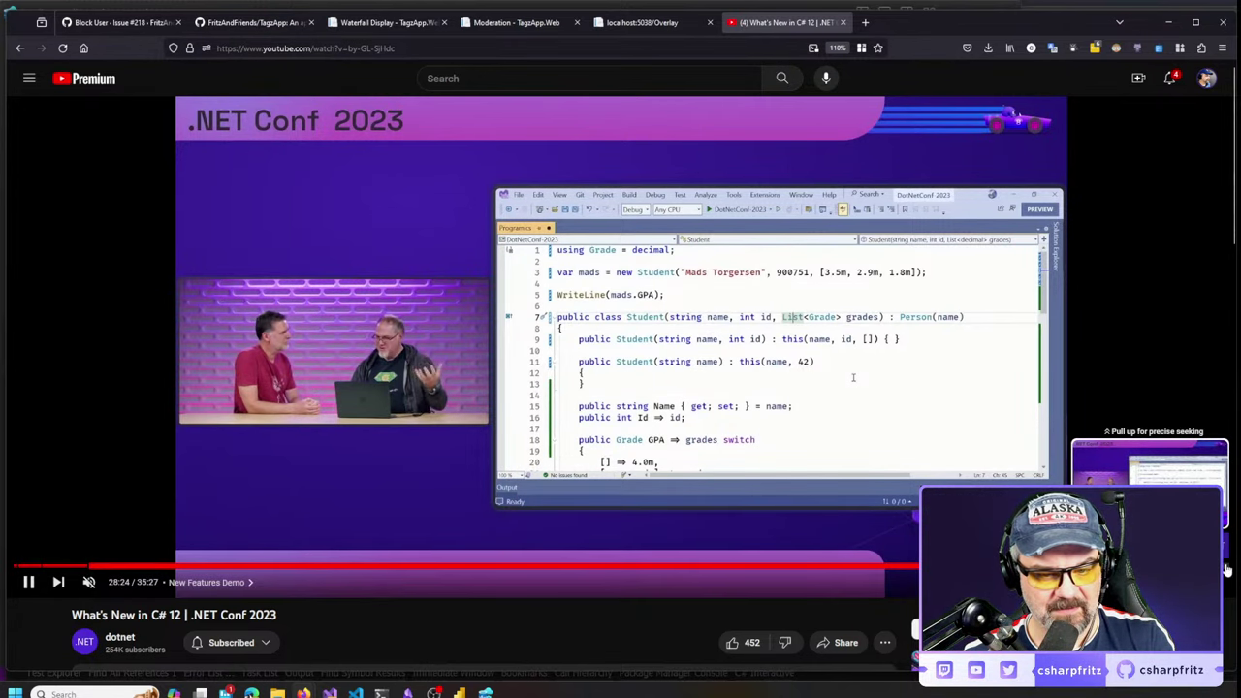
{"action": "scroll", "coordinate": [825, 529], "scroll_direction": "down", "scroll_amount": 4}
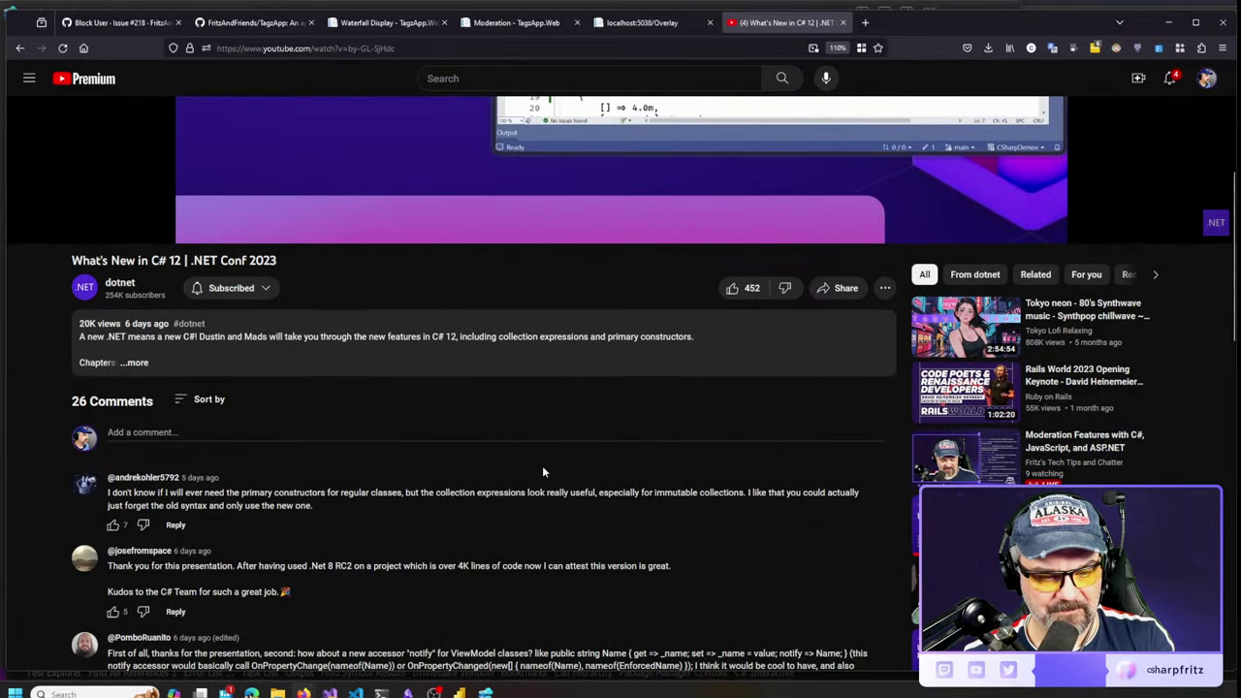
Return to the dotnet channel and open the .NET Conf 2023 playlist
{"action": "key", "text": "alt+Left"}
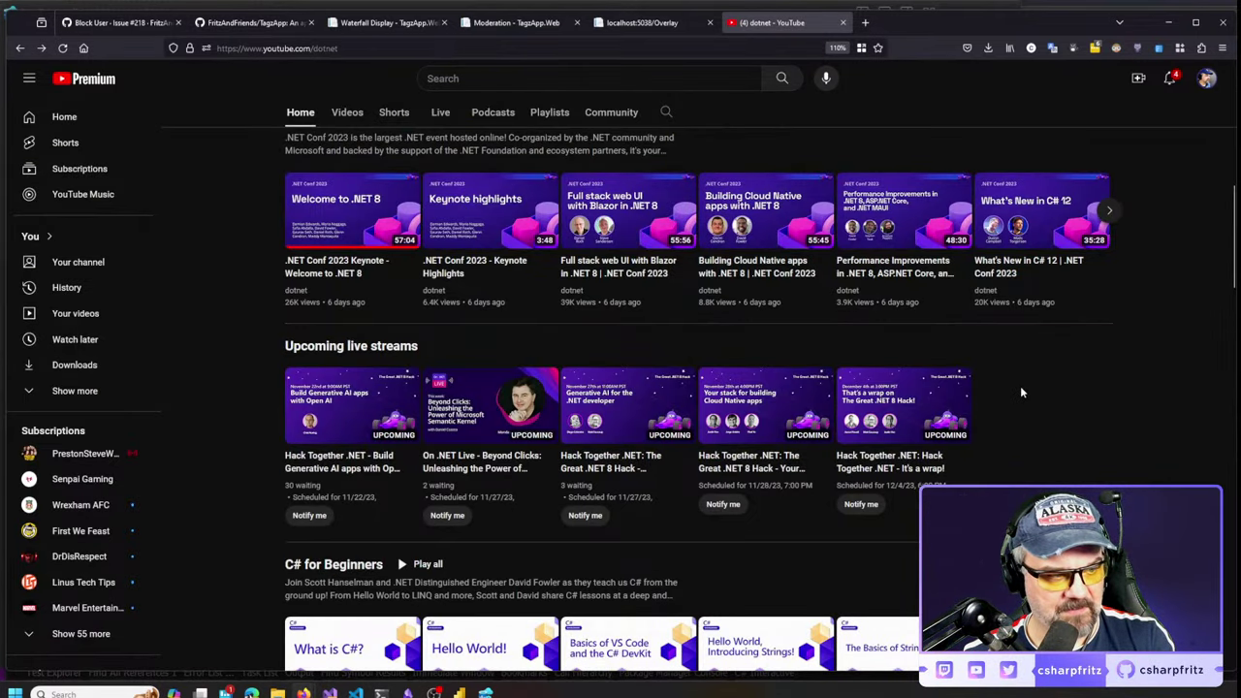
{"action": "scroll", "coordinate": [1030, 391], "scroll_direction": "up", "scroll_amount": 4}
{"action": "scroll", "coordinate": [584, 351], "scroll_direction": "up", "scroll_amount": 2}
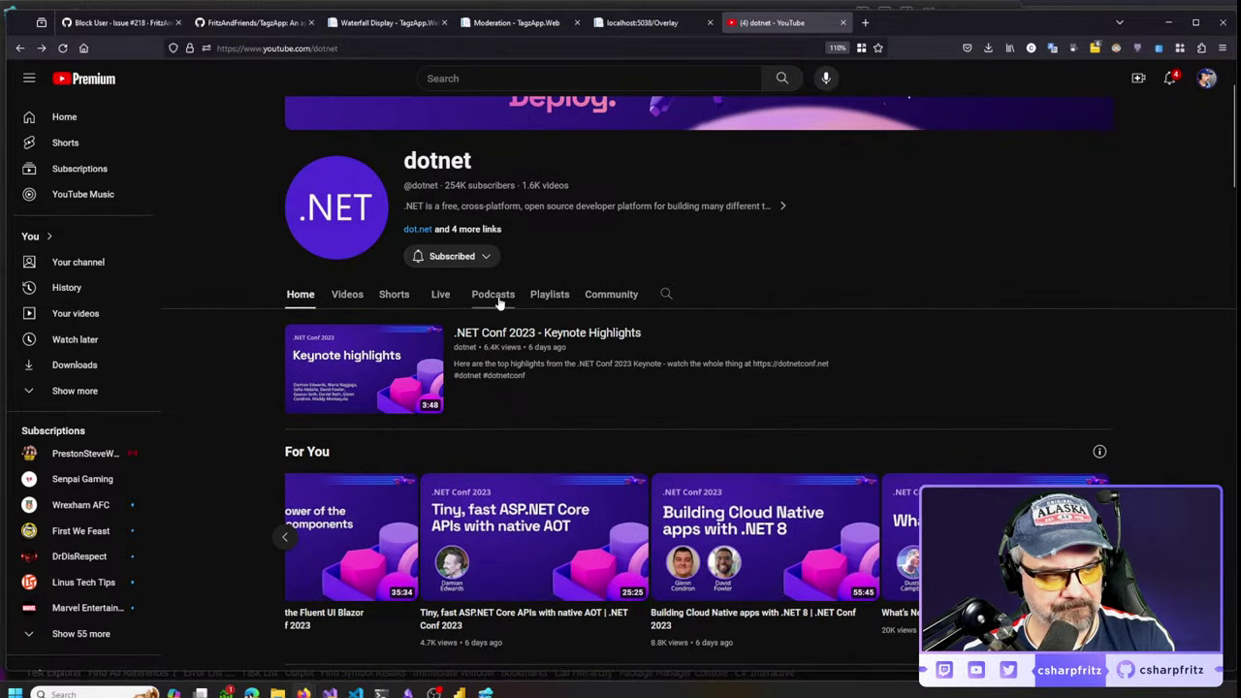
{"action": "left_click", "coordinate": [543, 304]}
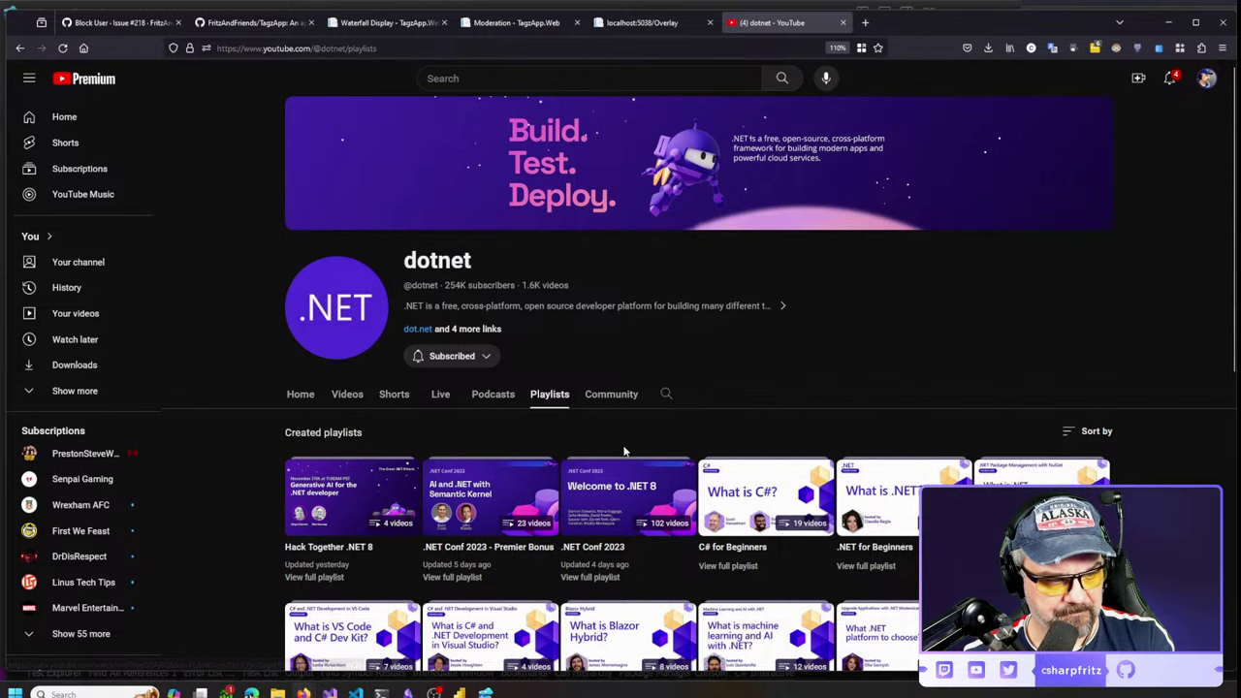
{"action": "left_click", "coordinate": [635, 517]}
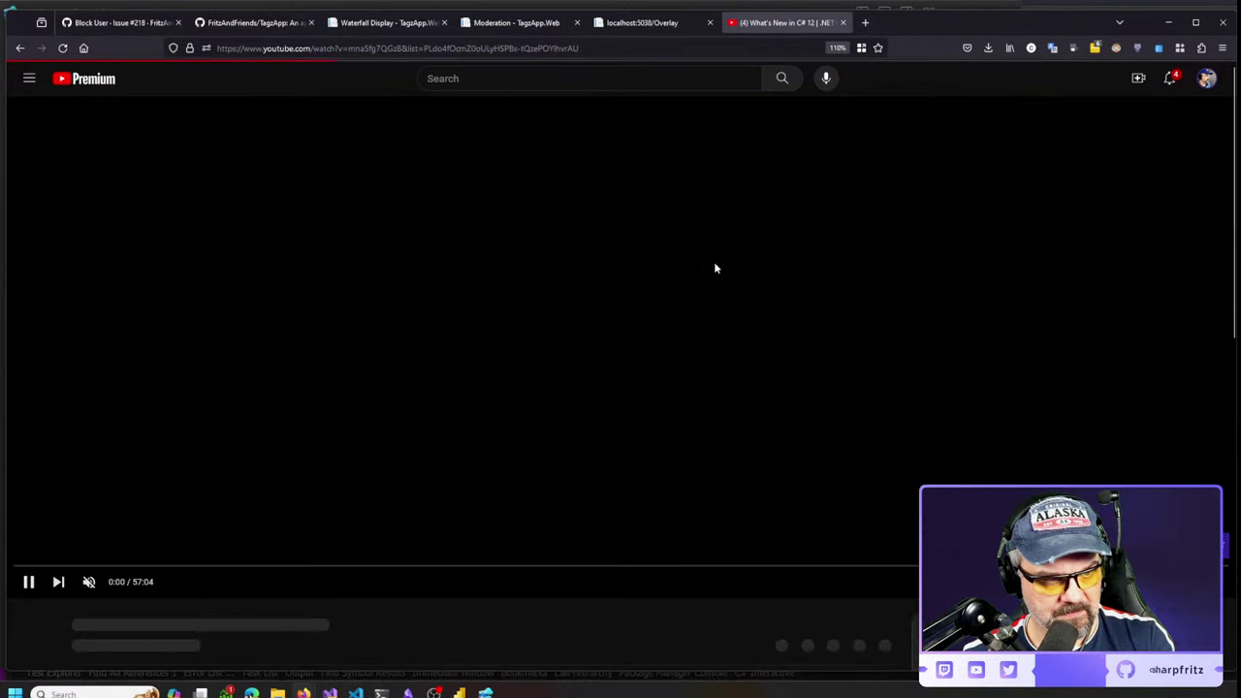
Open the ".NET Conf 2023 - Day 1" stream near the playlist's end and pause it at 1:28:49 to show the hosts' waterfall display
{"action": "scroll", "coordinate": [692, 436], "scroll_direction": "down", "scroll_amount": 3}
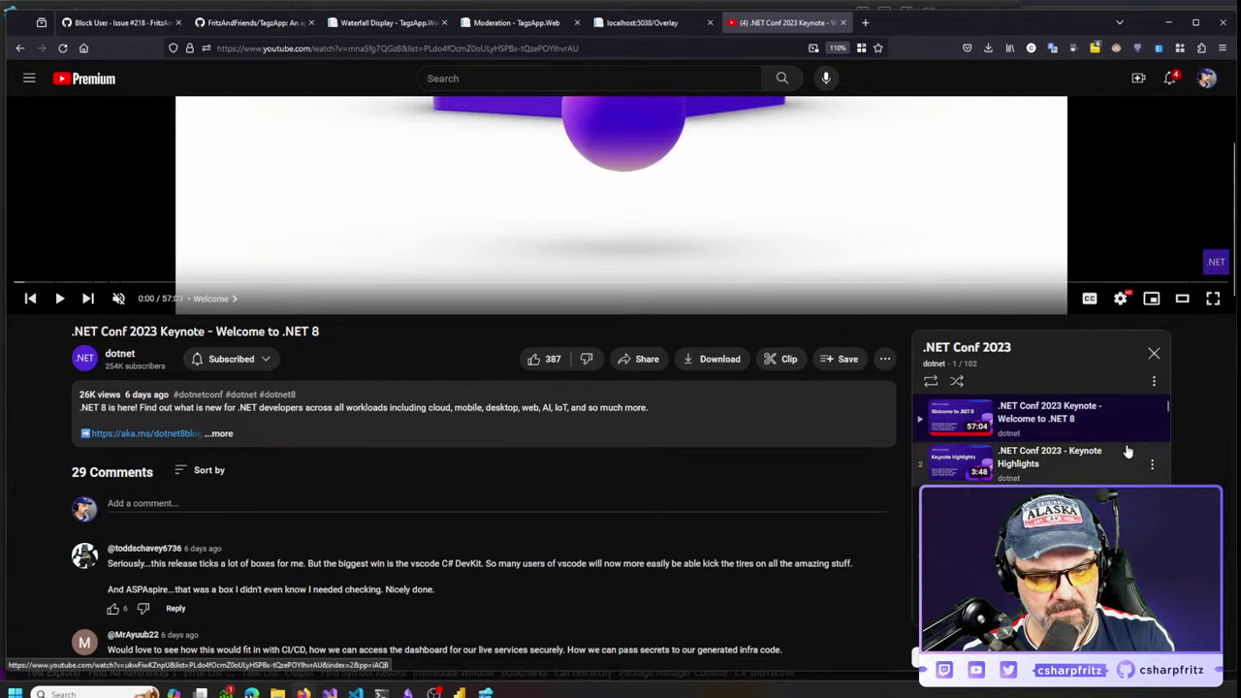
{"action": "scroll", "coordinate": [1127, 456], "scroll_direction": "down", "scroll_amount": 5}
{"action": "scroll", "coordinate": [1131, 475], "scroll_direction": "down", "scroll_amount": 20}
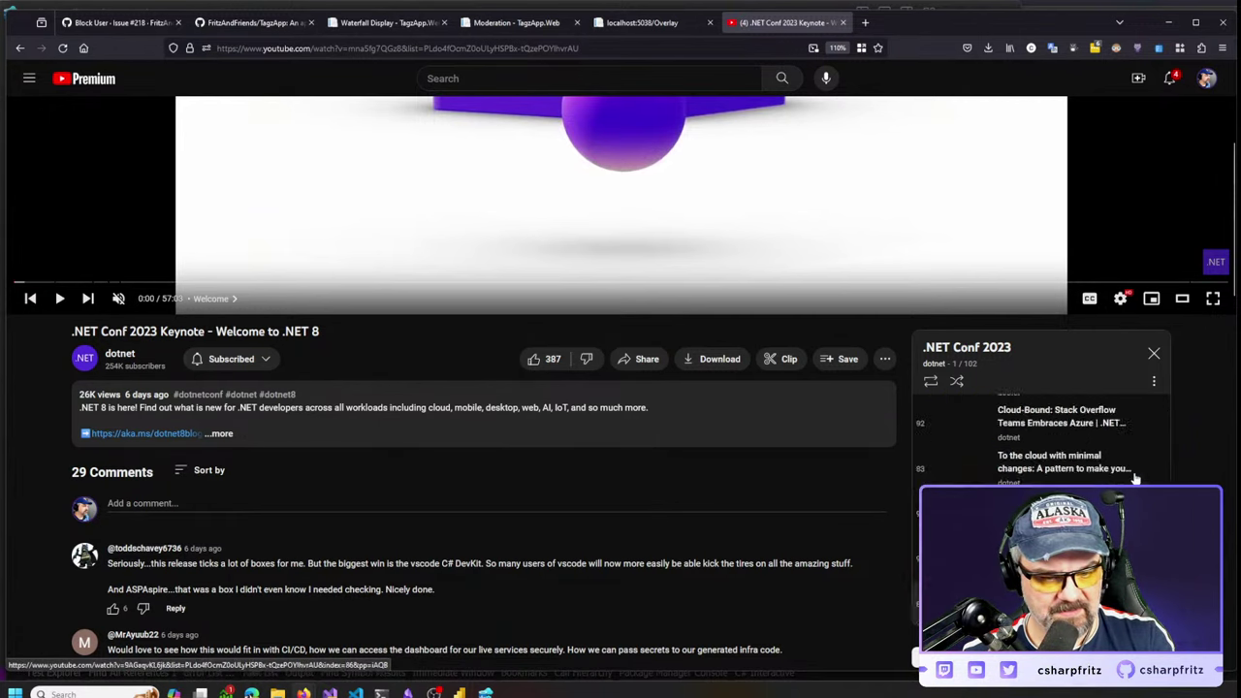
{"action": "left_click", "coordinate": [1133, 514]}
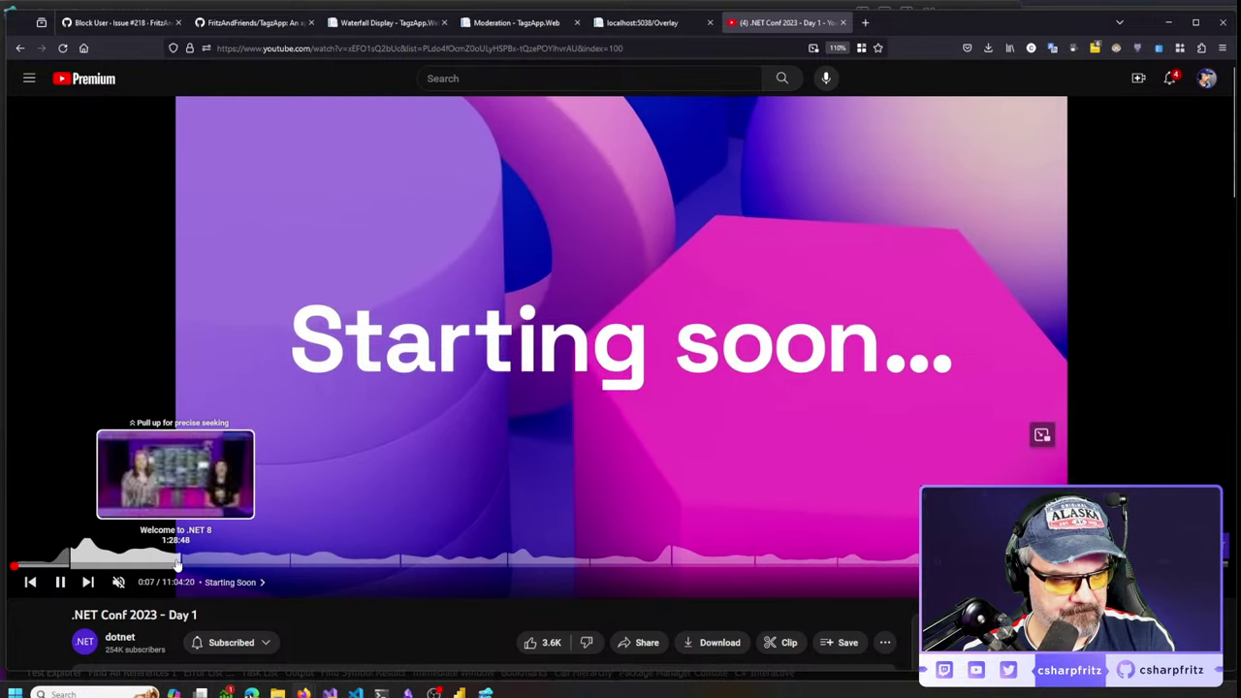
{"action": "left_click", "coordinate": [176, 563]}
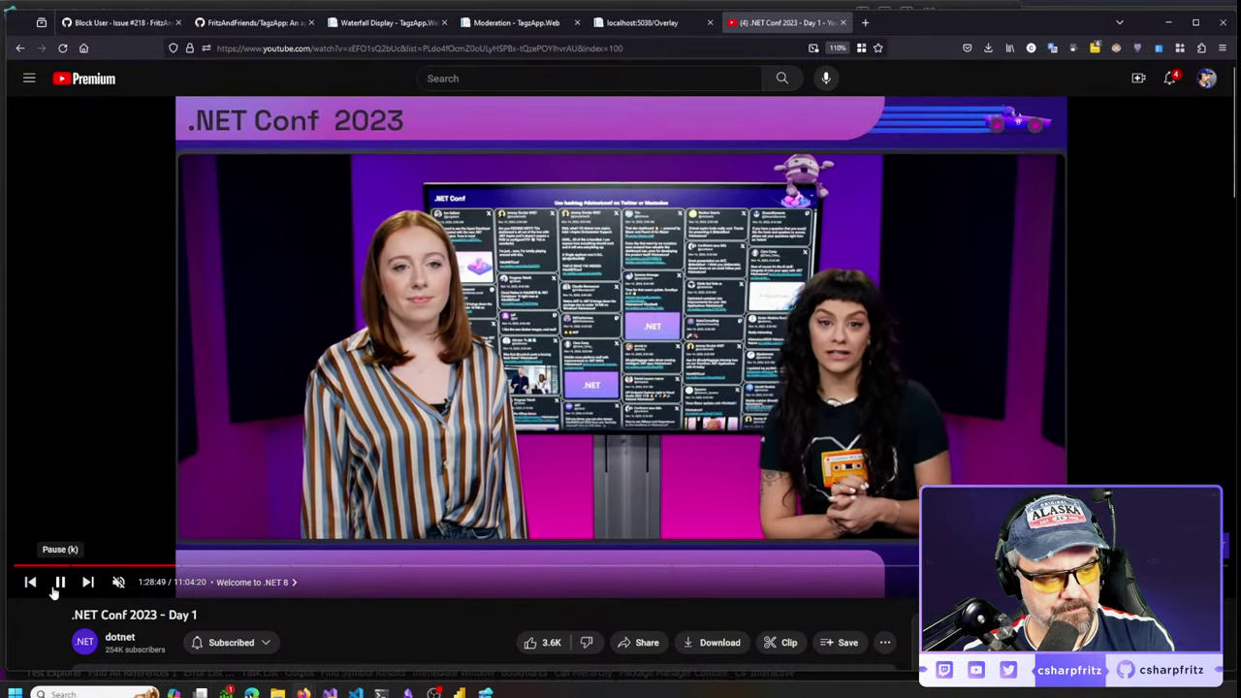
{"action": "left_click", "coordinate": [59, 585]}
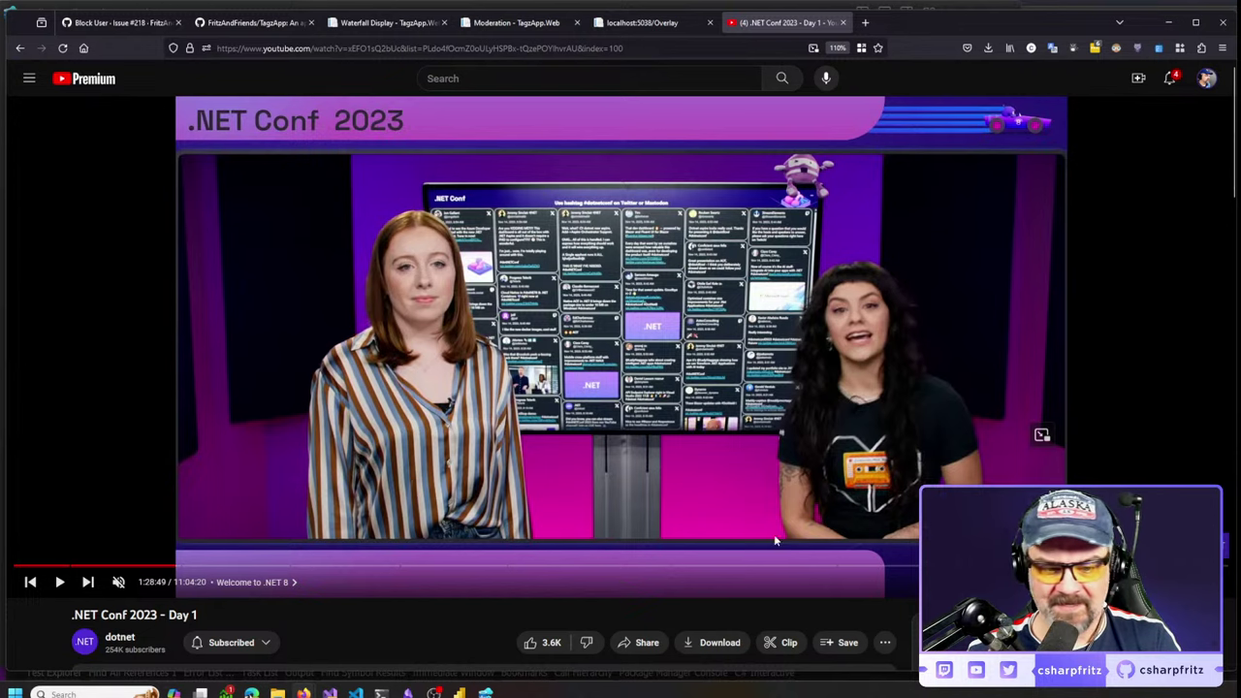
Look through the .NET Conf 2023 playlist and move the Day 1 video to 9:00:20
{"action": "scroll", "coordinate": [775, 540], "scroll_direction": "down", "scroll_amount": 3}
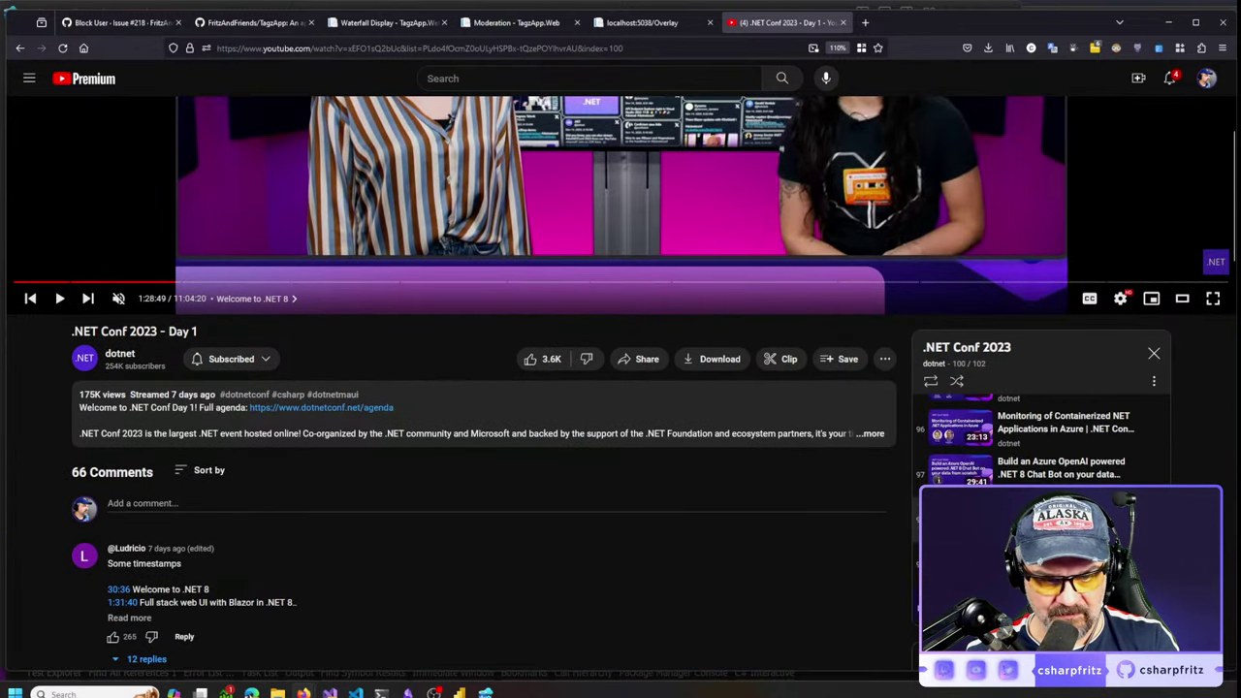
{"action": "scroll", "coordinate": [1043, 436], "scroll_direction": "up", "scroll_amount": 10}
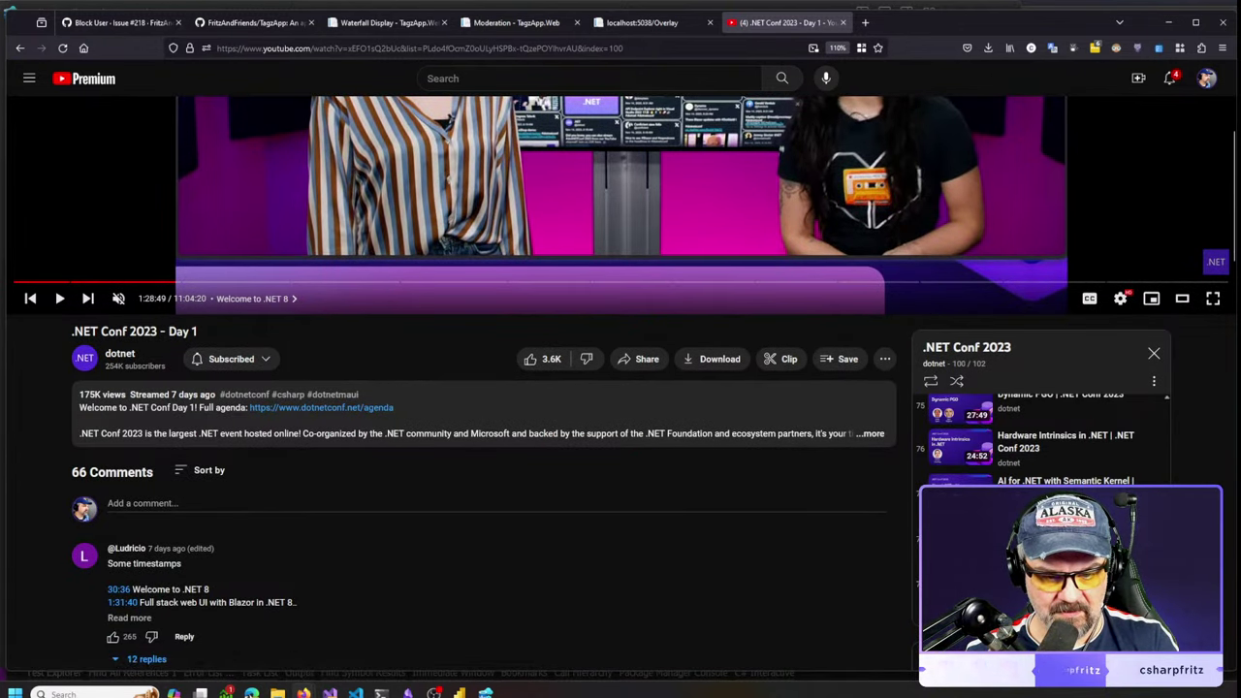
{"action": "scroll", "coordinate": [1147, 433], "scroll_direction": "up", "scroll_amount": 15}
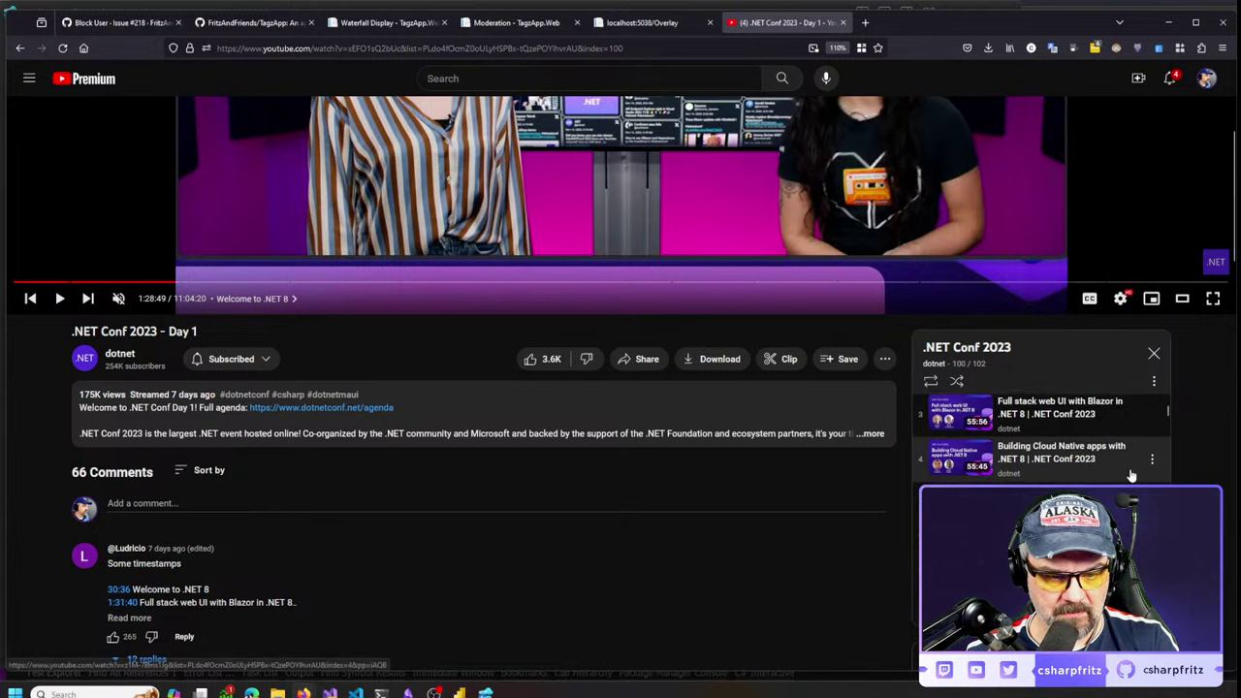
{"action": "scroll", "coordinate": [1131, 475], "scroll_direction": "down", "scroll_amount": 2}
{"action": "scroll", "coordinate": [1131, 475], "scroll_direction": "down", "scroll_amount": 15}
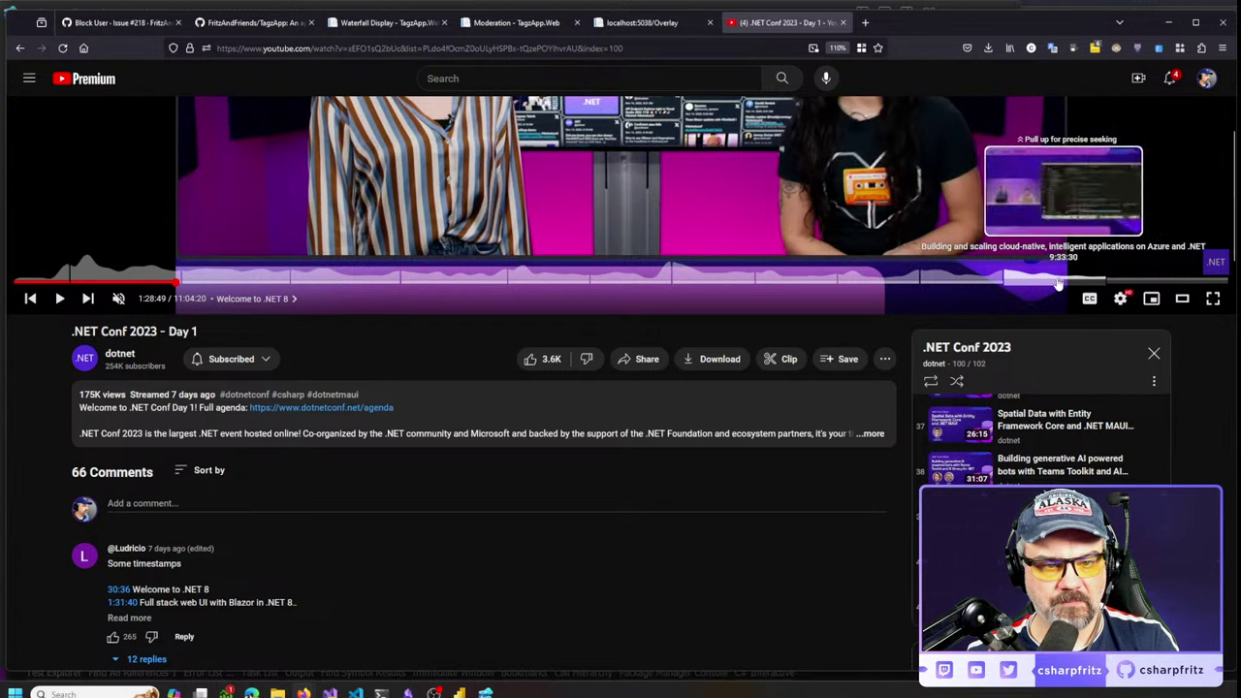
{"action": "left_click", "coordinate": [1002, 281]}
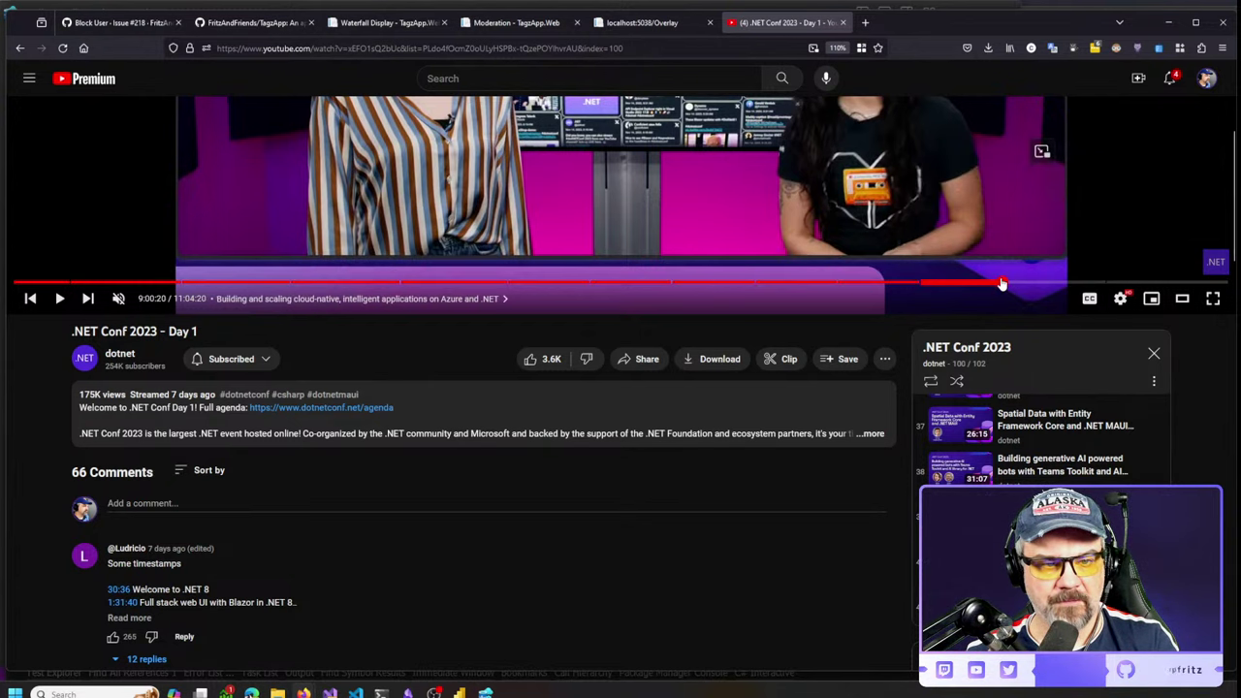
Move the Day 1 video back to around 8:57 and look through that segment for the hosts' message display
{"action": "scroll", "coordinate": [754, 568], "scroll_direction": "up", "scroll_amount": 3}
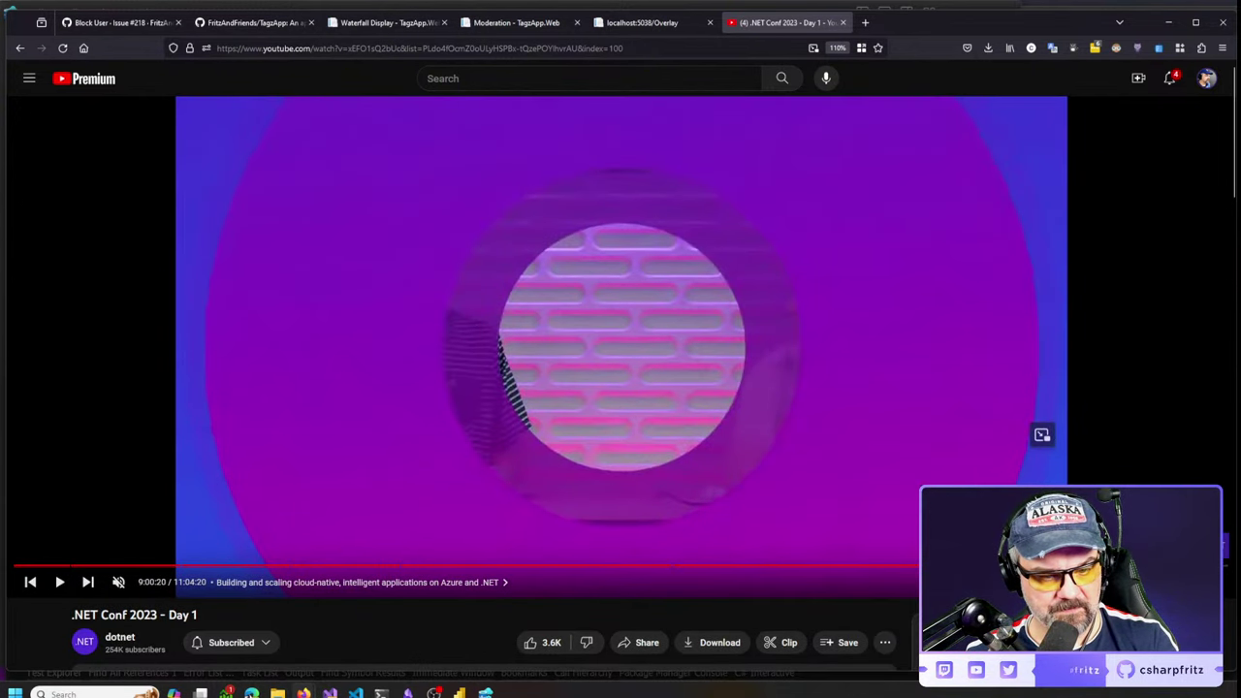
{"action": "left_click_drag", "start_coordinate": [1001, 566], "coordinate": [994, 565]}
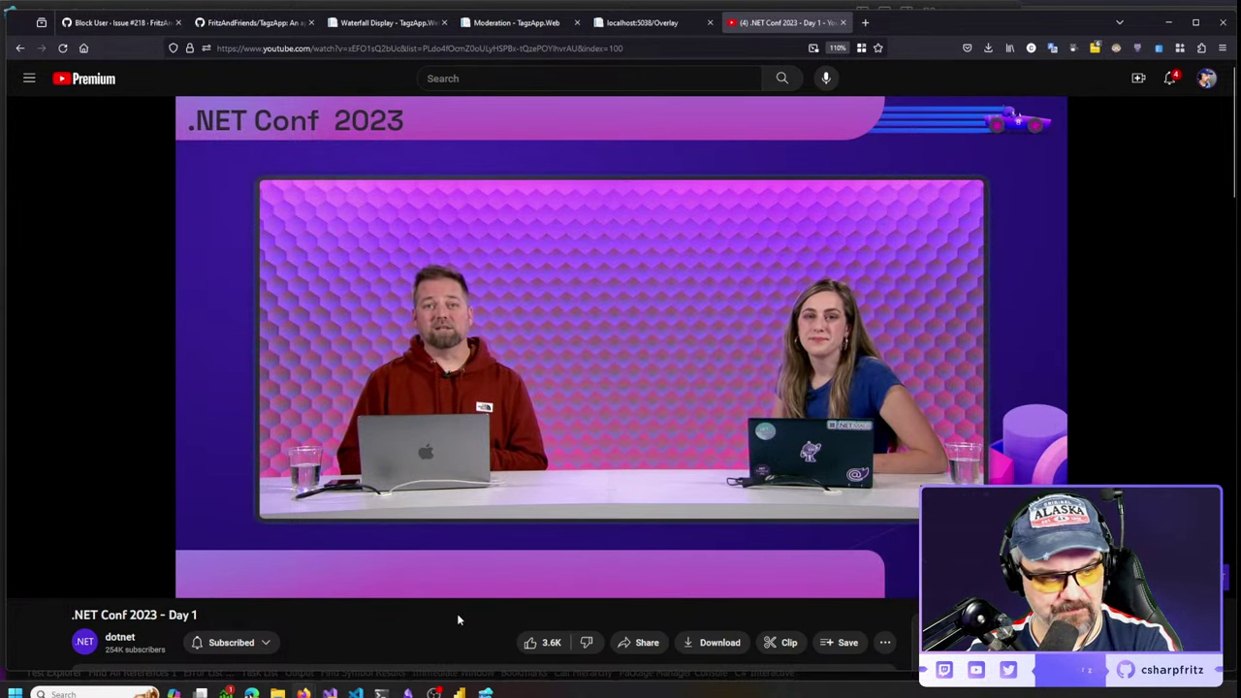
{"action": "key", "text": "Right"}
{"action": "key", "text": "Right"}
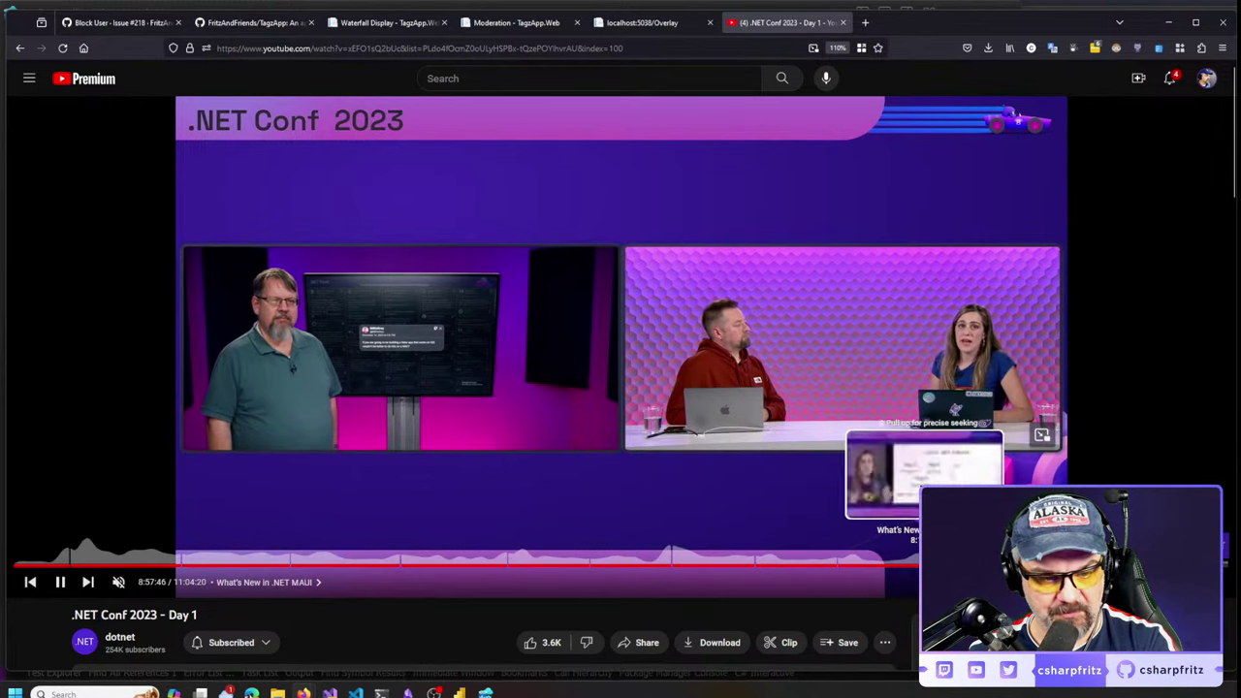
Go back to the Build Intelligent Apps with .NET and Azure chapter and rewind to 8:11:28
{"action": "left_click", "coordinate": [916, 568]}
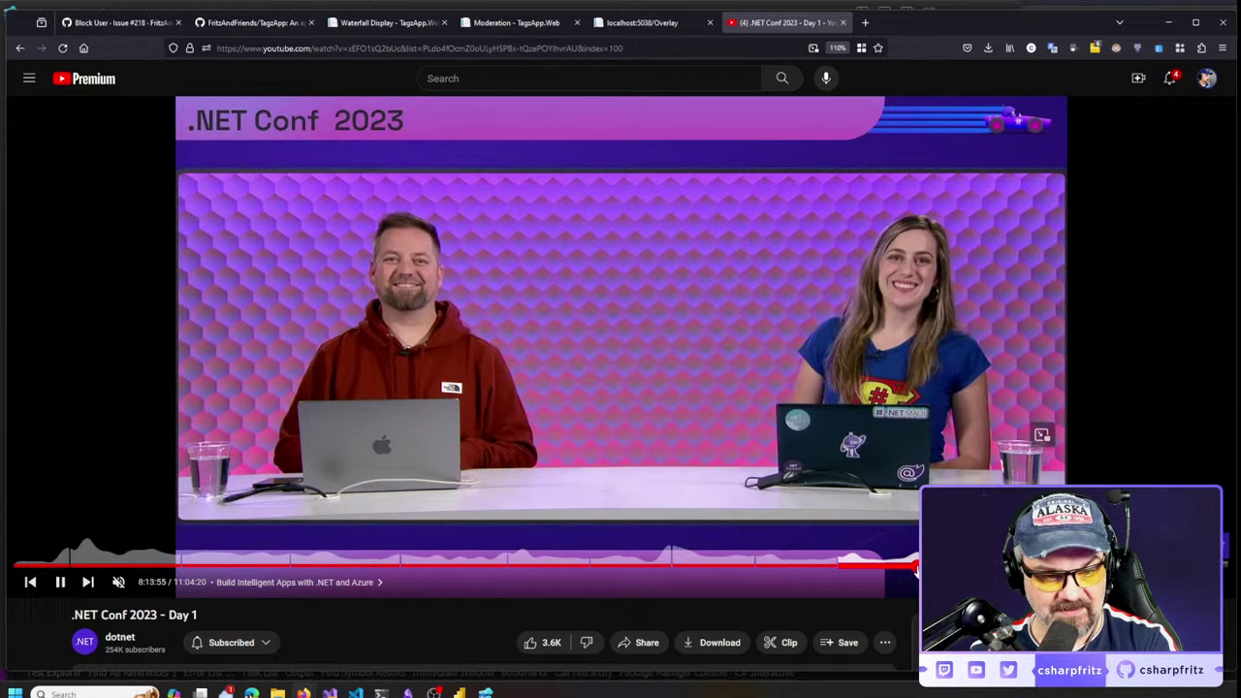
{"action": "left_click_drag", "start_coordinate": [917, 570], "coordinate": [913, 570]}
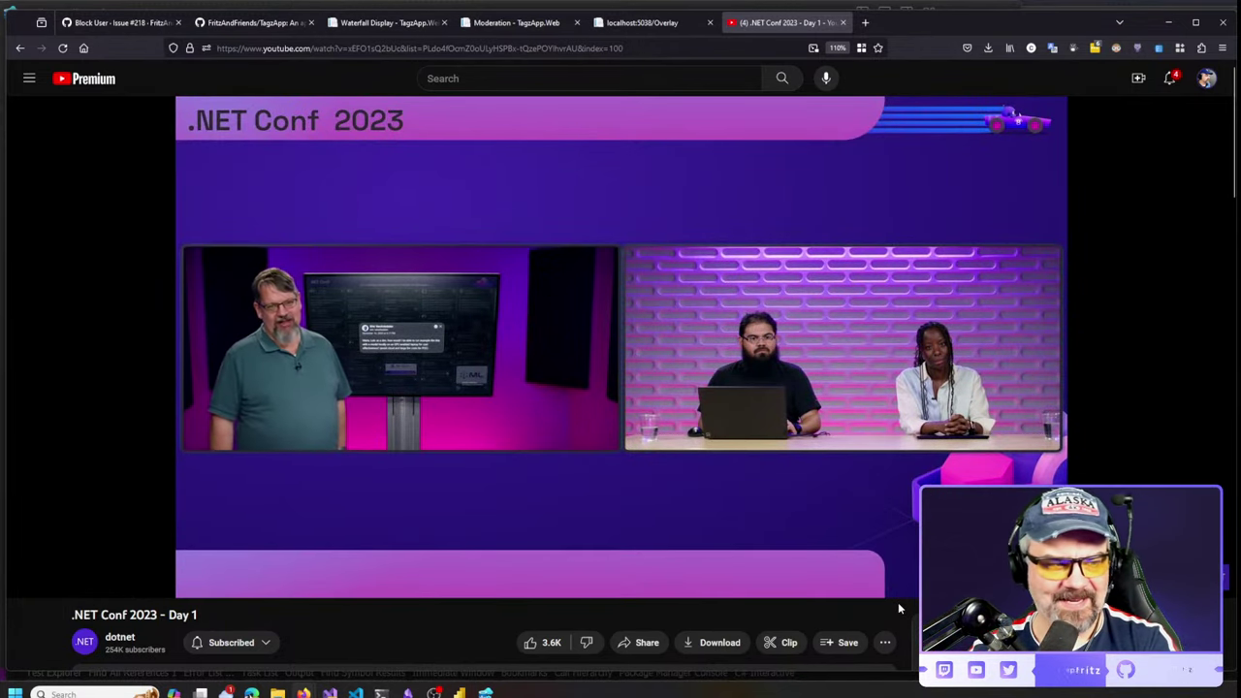
{"action": "key", "text": "Left"}
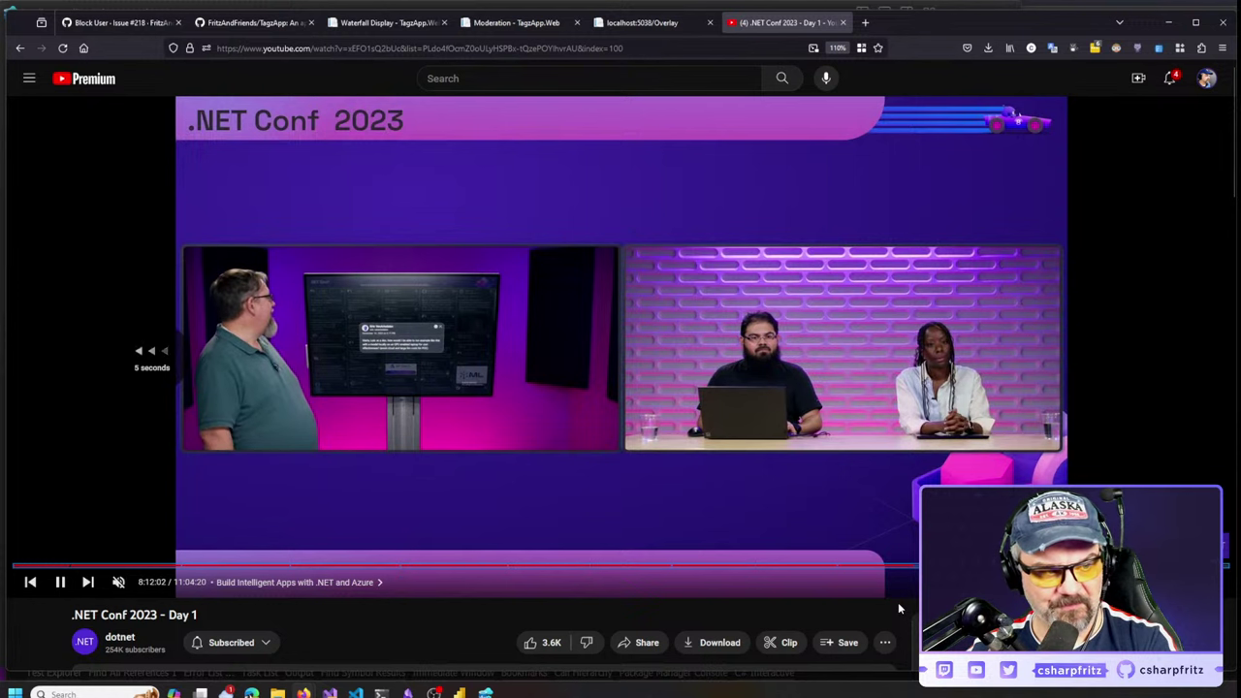
{"action": "key", "text": "Left"}
{"action": "key", "text": "Left"}
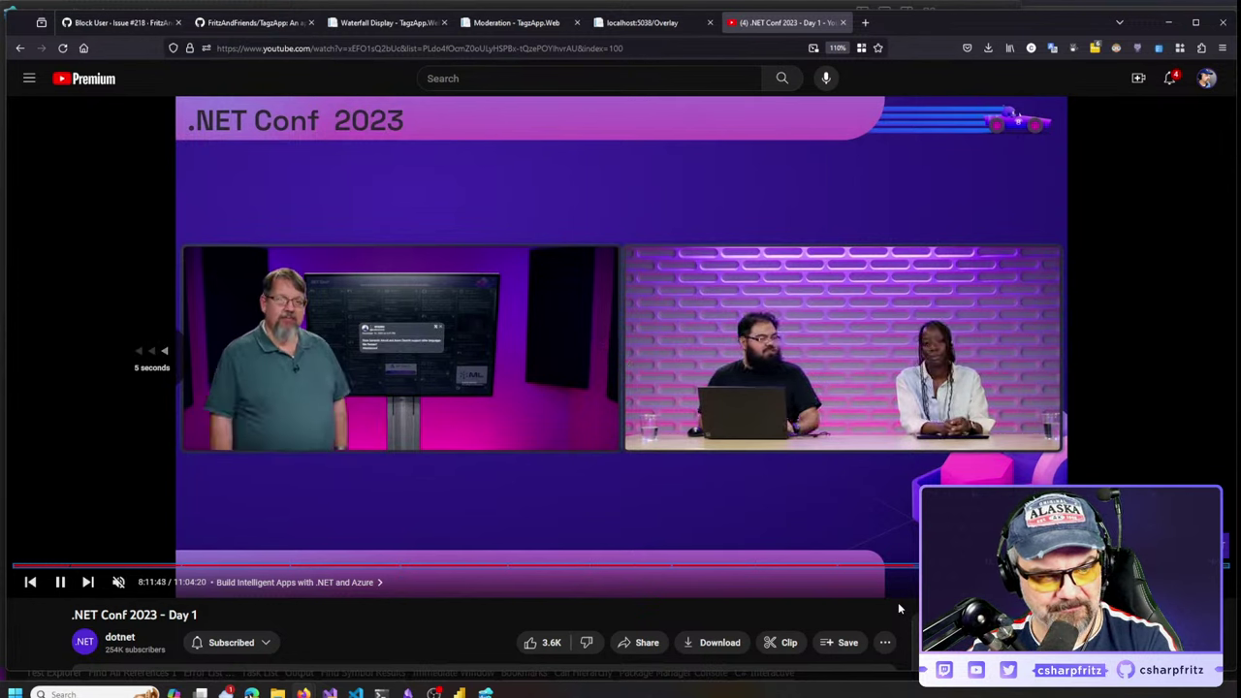
{"action": "key", "text": "Left"}
{"action": "key", "text": "Left"}
{"action": "key", "text": "Left"}
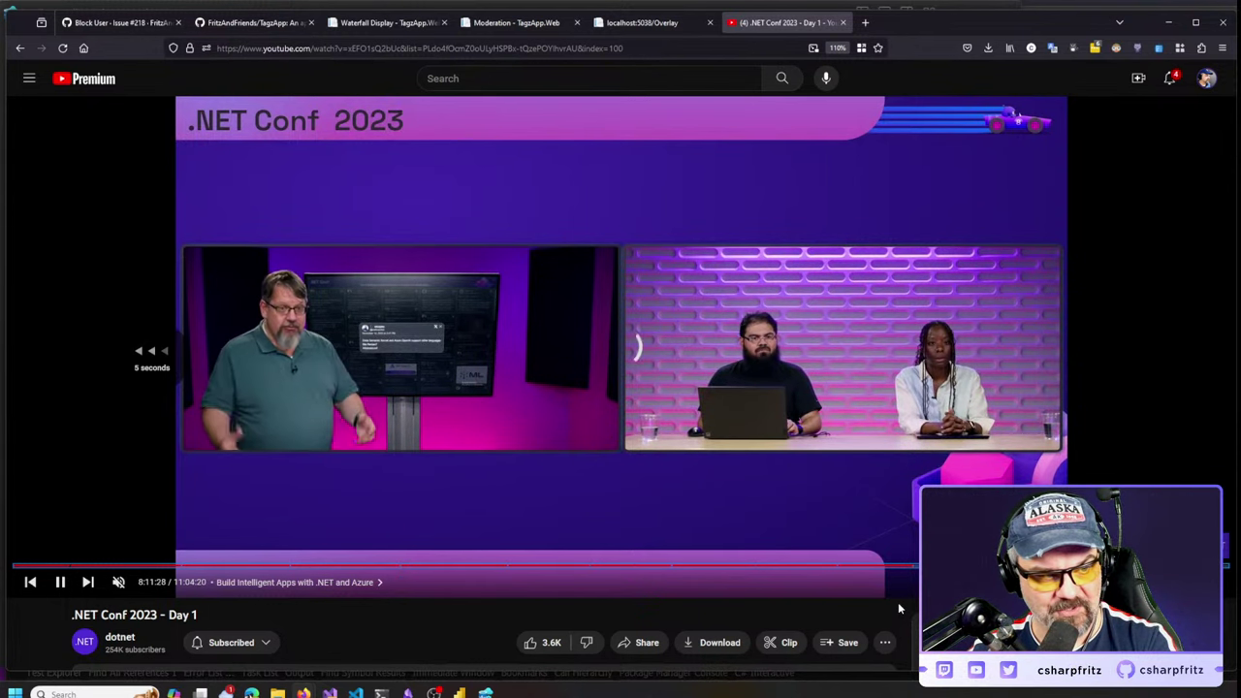
Skip forward in five-second increments to the close-up of the presenter beside the featured message display, at about 8:12:50
{"action": "key", "text": "Right"}
{"action": "key", "text": "Right"}
{"action": "key", "text": "Right"}
{"action": "key", "text": "Right"}
{"action": "key", "text": "Right"}
{"action": "key", "text": "Right"}
{"action": "key", "text": "Right"}
{"action": "key", "text": "Right"}
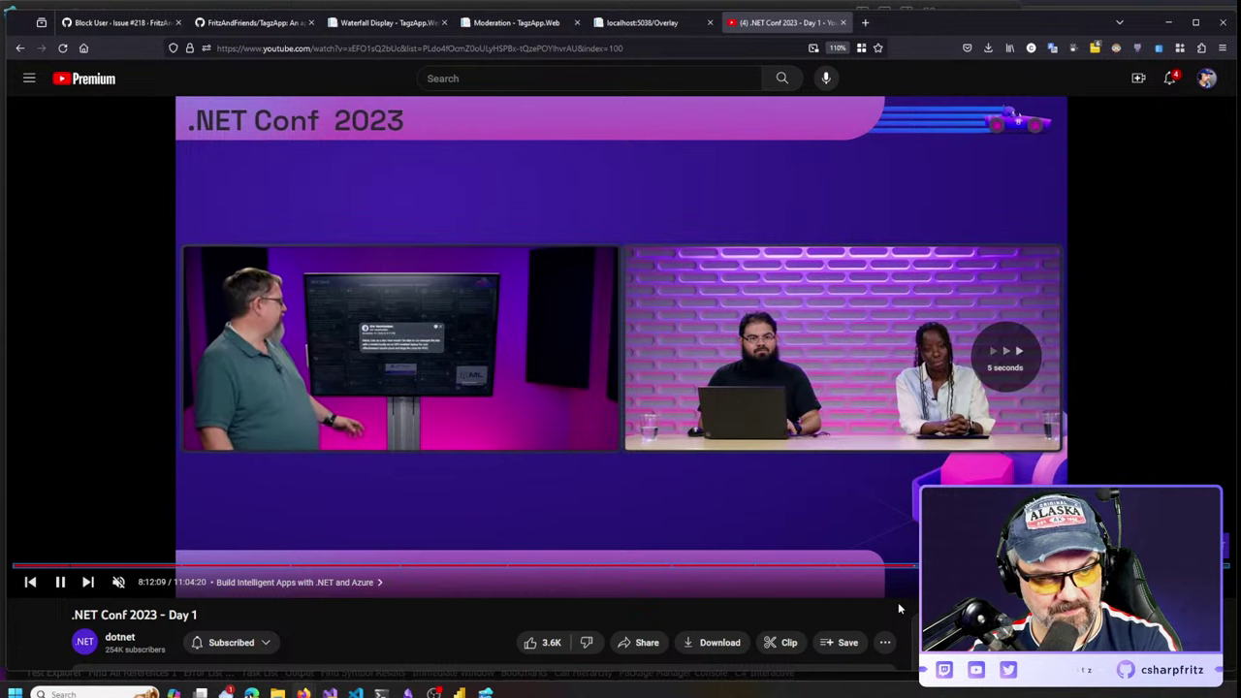
{"action": "key", "text": "Right"}
{"action": "key", "text": "Right"}
{"action": "key", "text": "Right"}
{"action": "key", "text": "Right"}
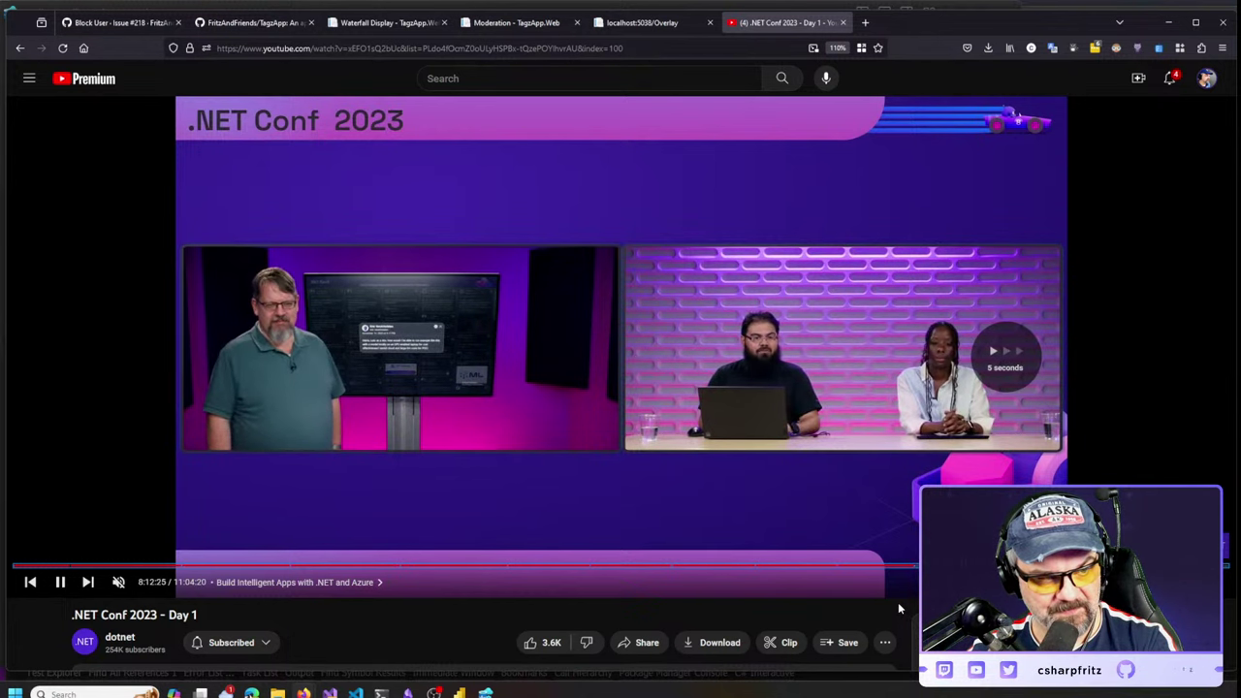
{"action": "key", "text": "Right"}
{"action": "key", "text": "Right"}
{"action": "key", "text": "Right"}
{"action": "key", "text": "Right"}
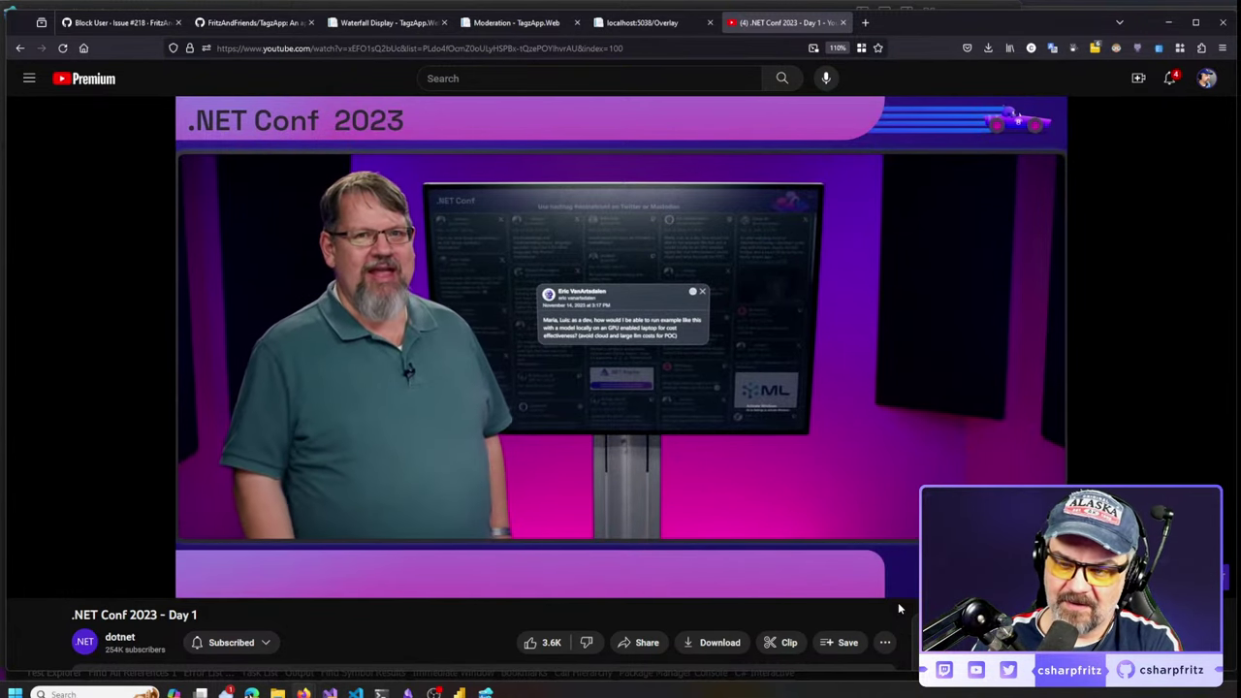
{"action": "mouse_move", "coordinate": [785, 508]}
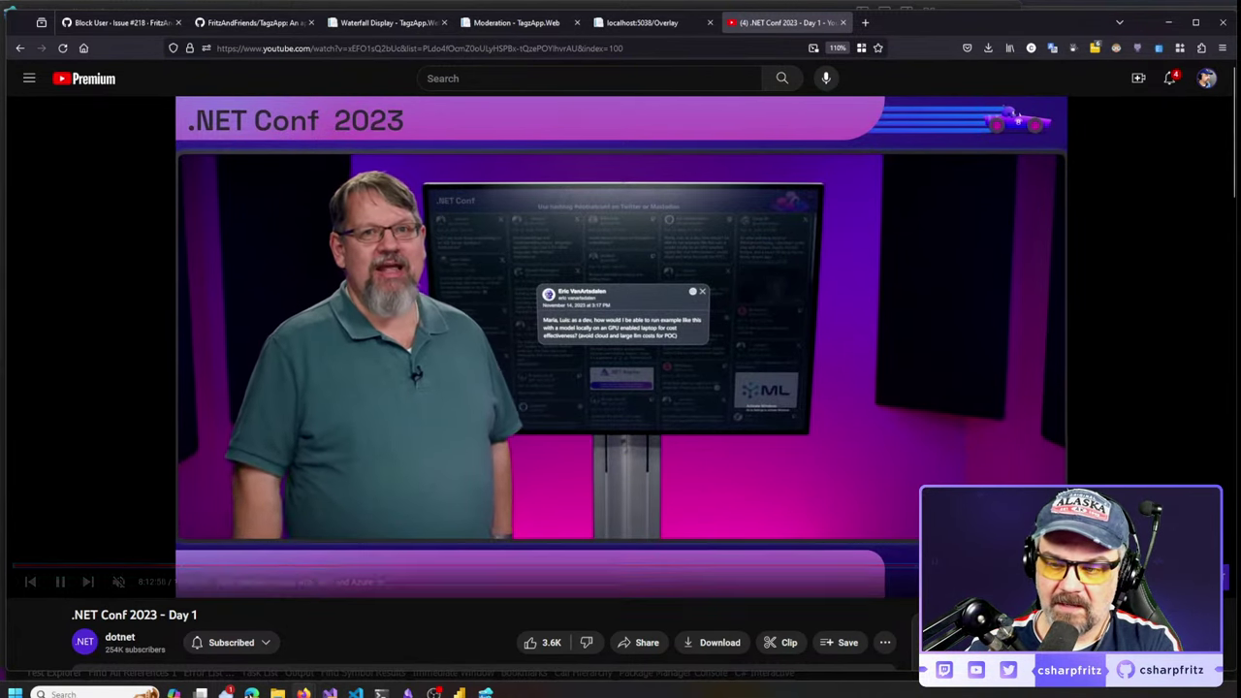
Try to play the ".NET Conf 2023 - Day Two After Hours + Day 3" stream from the end of the playlist
{"action": "scroll", "coordinate": [787, 508], "scroll_direction": "down", "scroll_amount": 10}
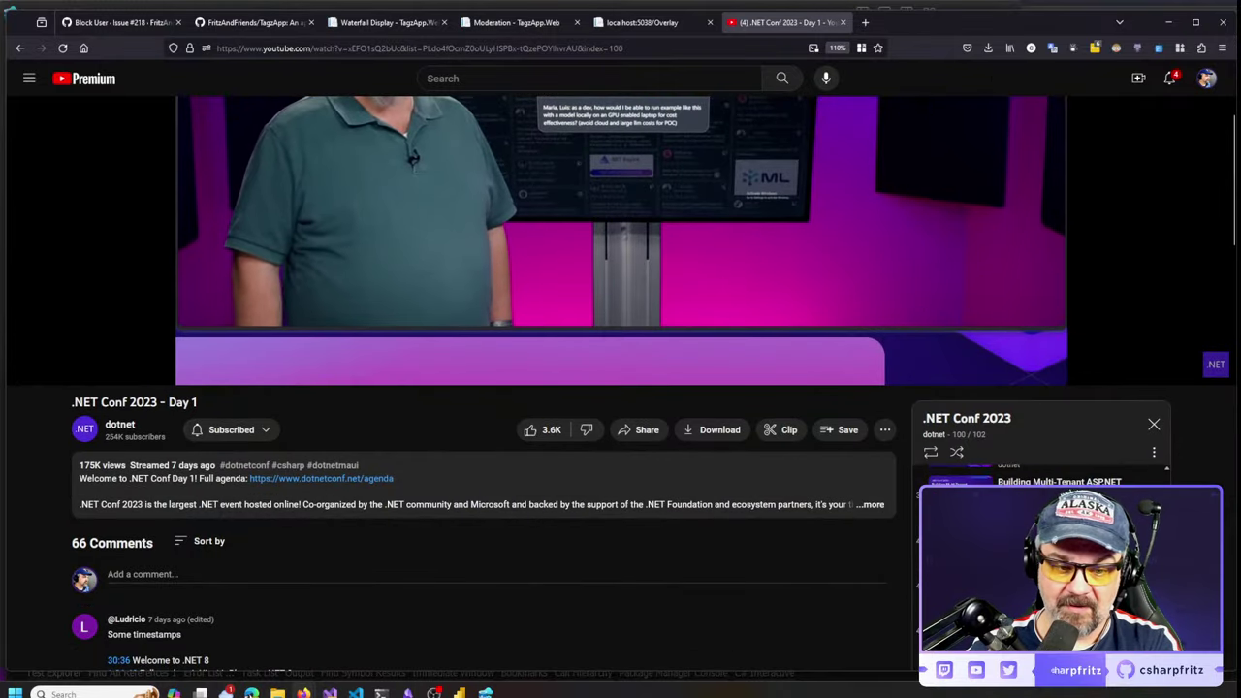
{"action": "scroll", "coordinate": [1117, 229], "scroll_direction": "down", "scroll_amount": 5}
{"action": "scroll", "coordinate": [1117, 229], "scroll_direction": "up", "scroll_amount": 5}
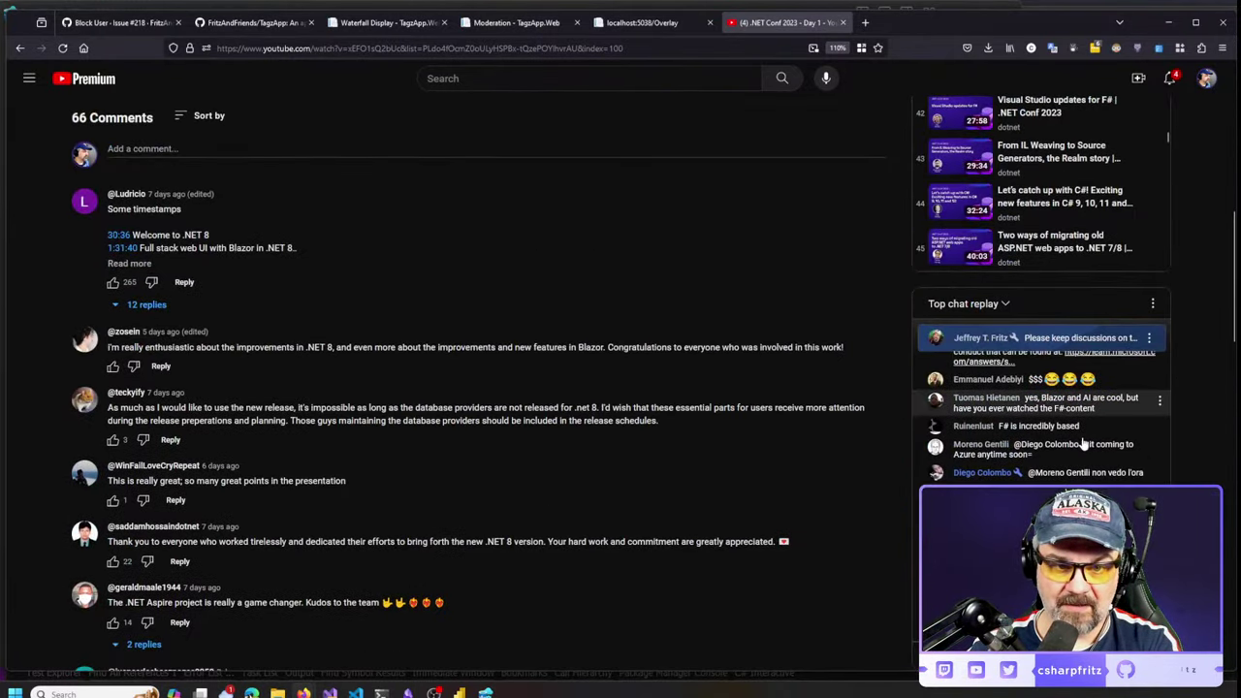
{"action": "scroll", "coordinate": [1117, 229], "scroll_direction": "down", "scroll_amount": 20}
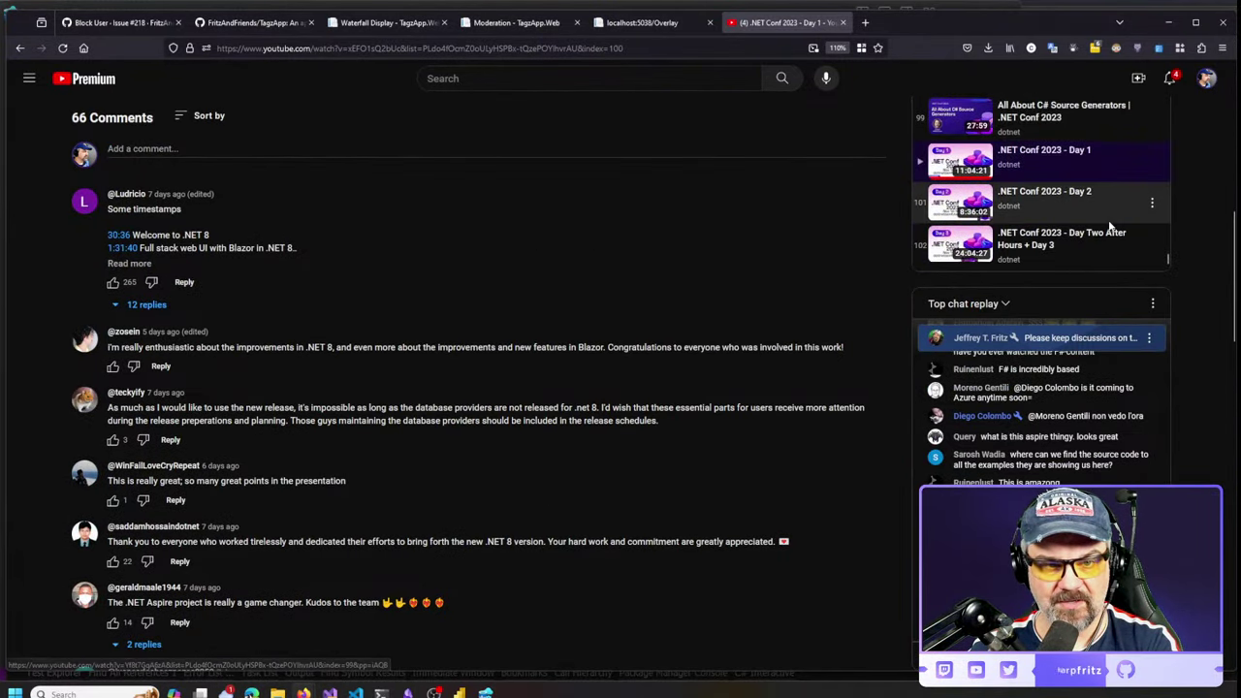
{"action": "left_click", "coordinate": [1074, 248]}
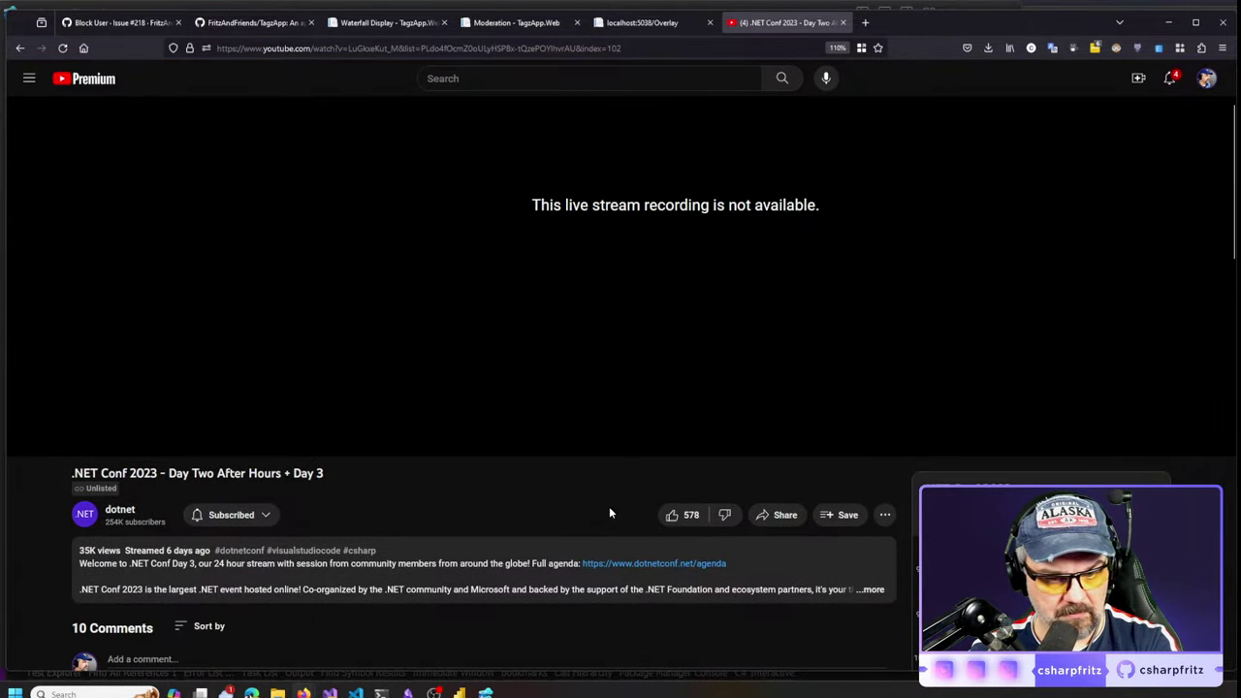
{"action": "scroll", "coordinate": [609, 507], "scroll_direction": "down", "scroll_amount": 3}
{"action": "scroll", "coordinate": [609, 506], "scroll_direction": "down", "scroll_amount": 3}
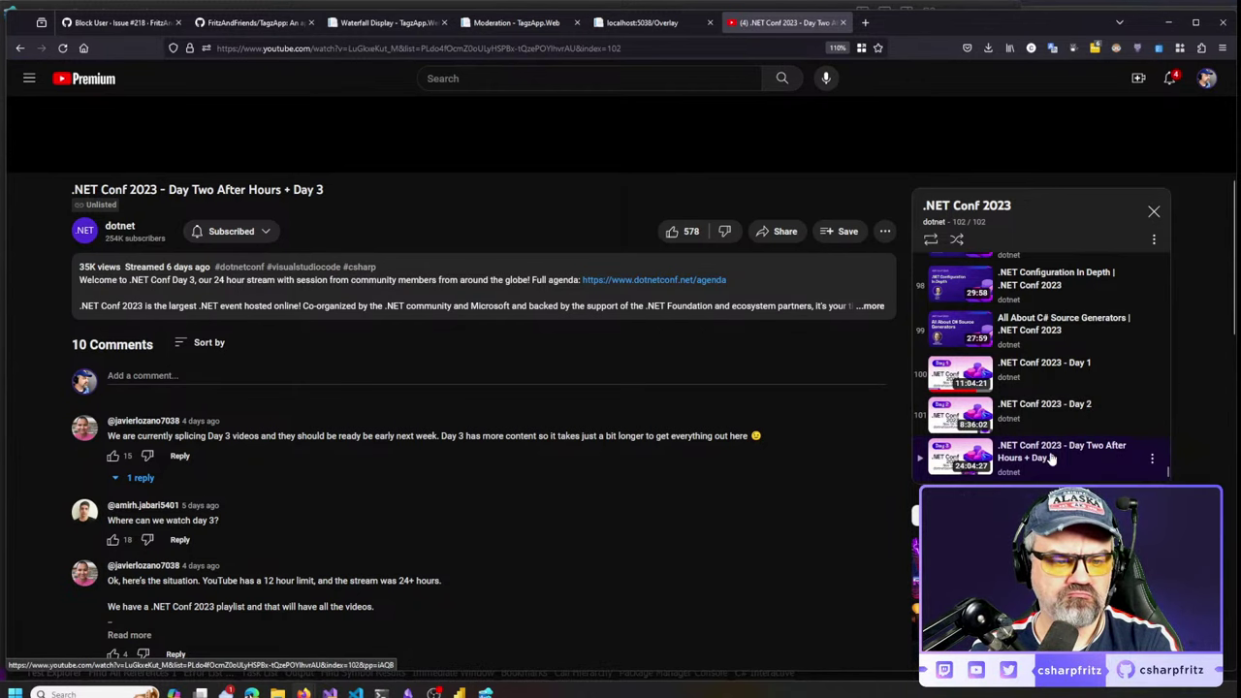
{"action": "left_click", "coordinate": [1052, 459]}
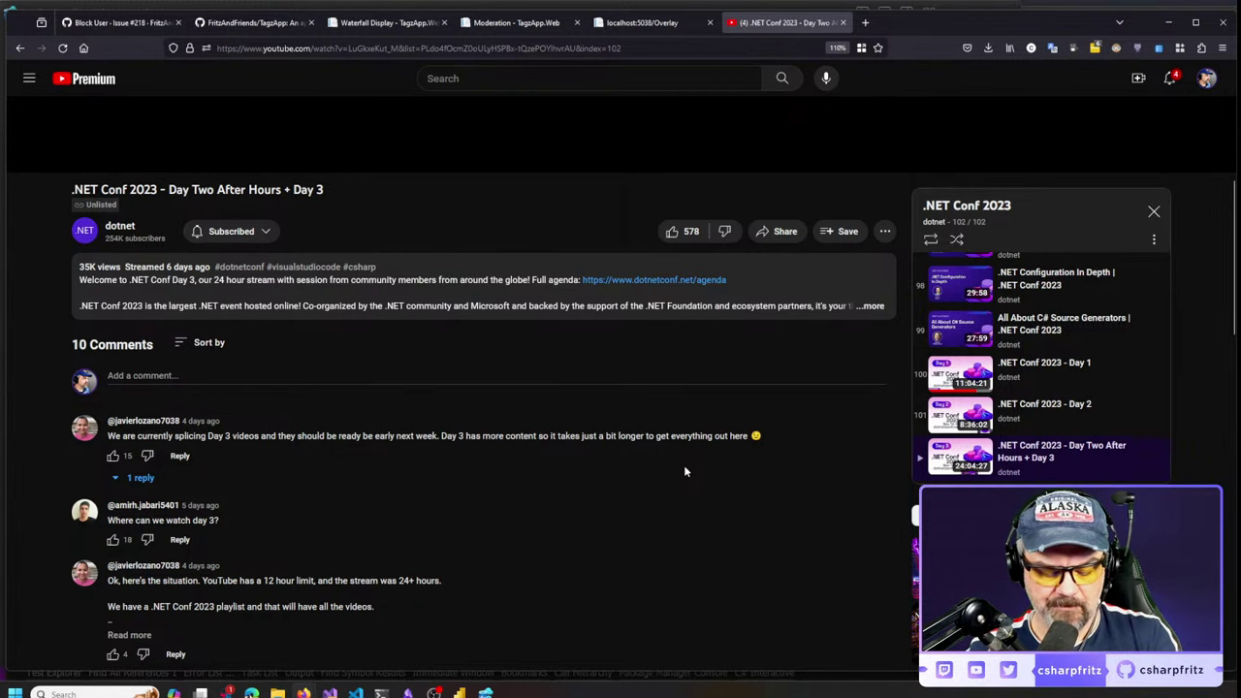
Switch to Twitch at twitch.tv/visualstudio/videos and open the ".NET Conf 2023 - Day 2" broadcast
{"action": "key", "text": "ctrl+l"}
{"action": "type", "text": "twitch.tv/"}
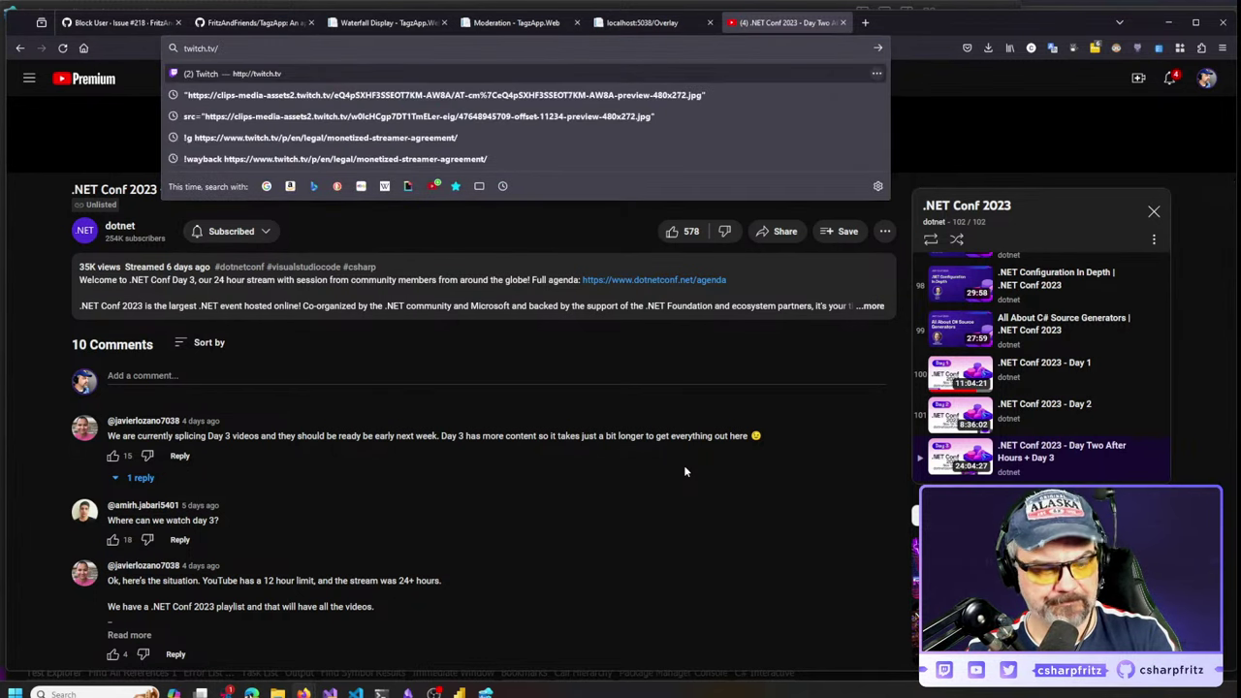
{"action": "type", "text": "visualstudio/visa"}
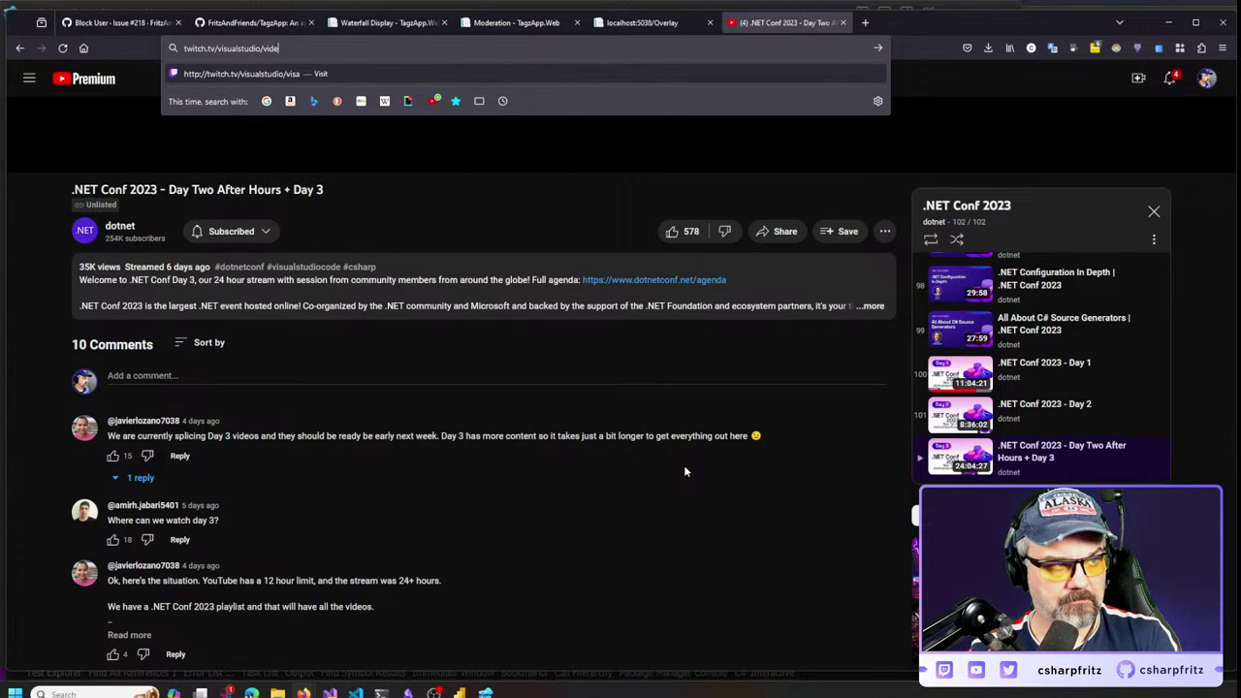
{"action": "type", "text": "os"}
{"action": "key", "text": "Return"}
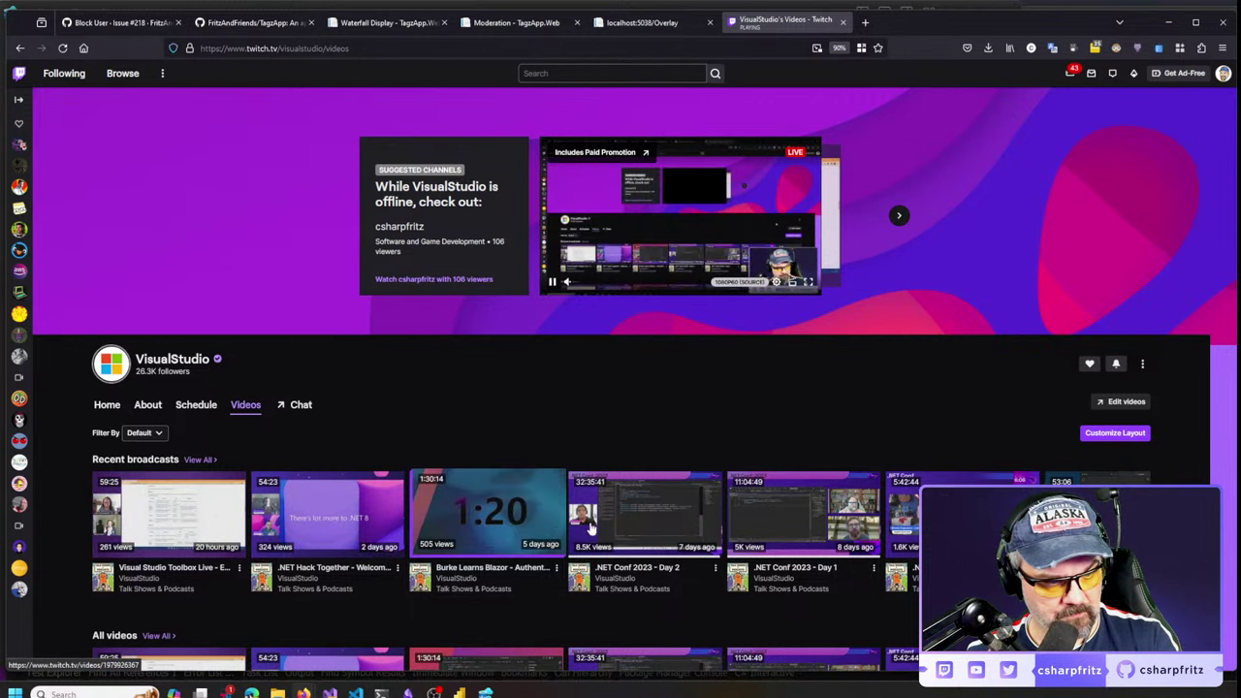
{"action": "left_click", "coordinate": [659, 530]}
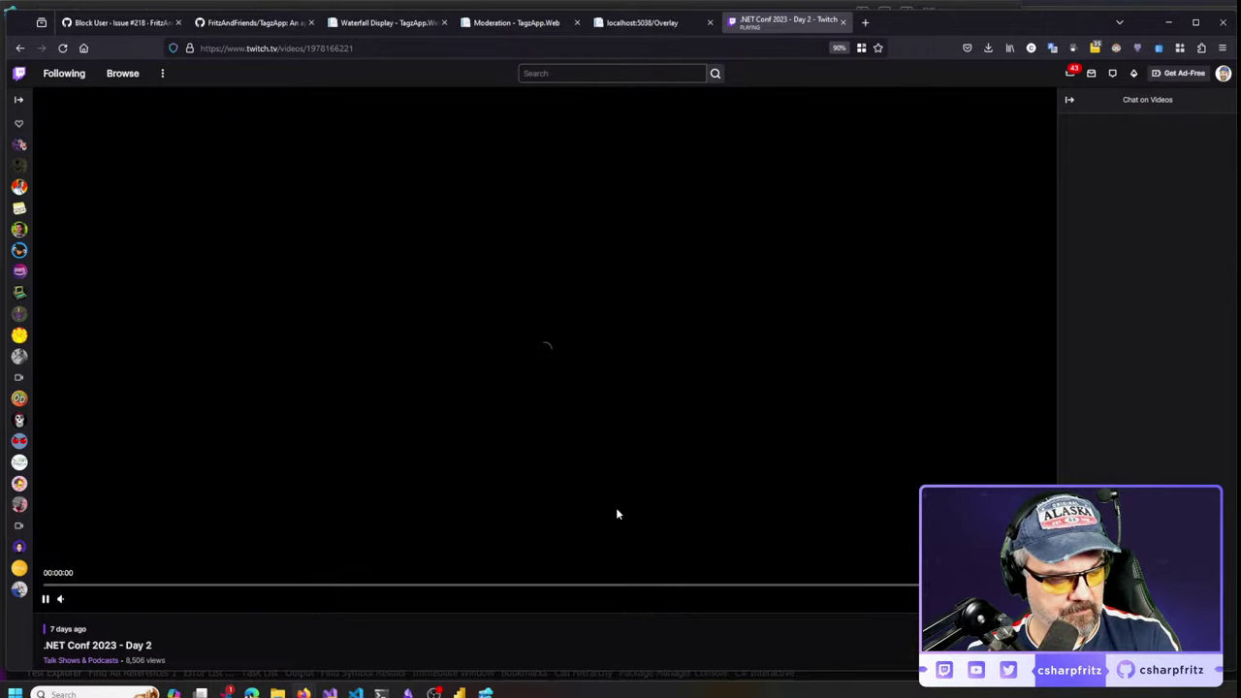